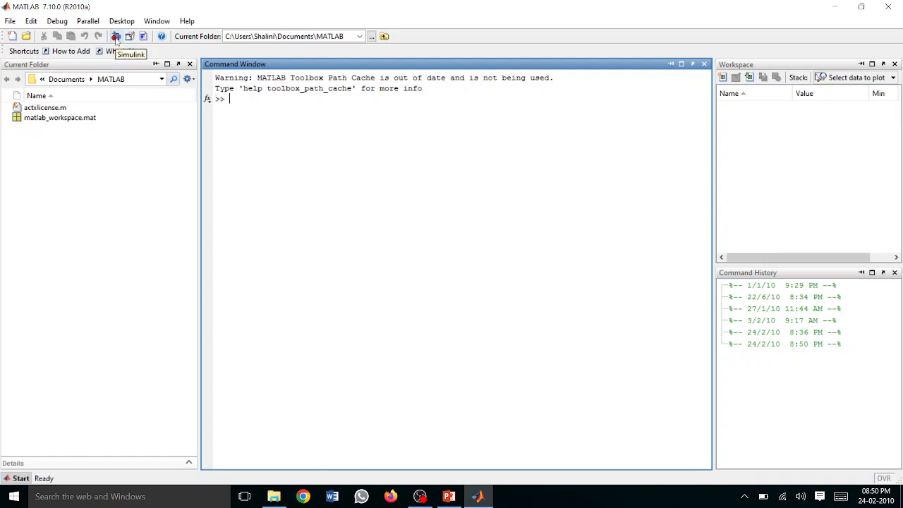
Open the Simulink Library Browser.
left_click(117, 36)
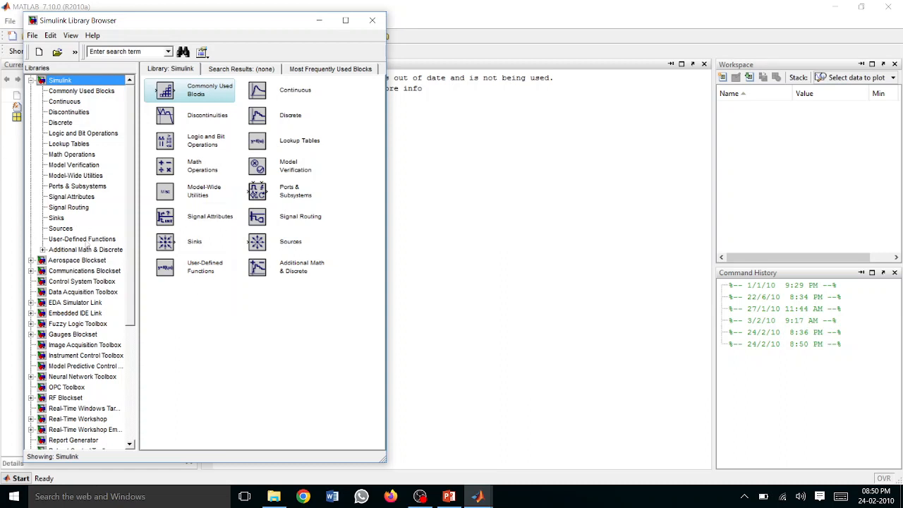
Minimize the open windows, create a desktop folder named Comm_lab and place it directly below the MATLAB_2... item.
left_click(842, 7)
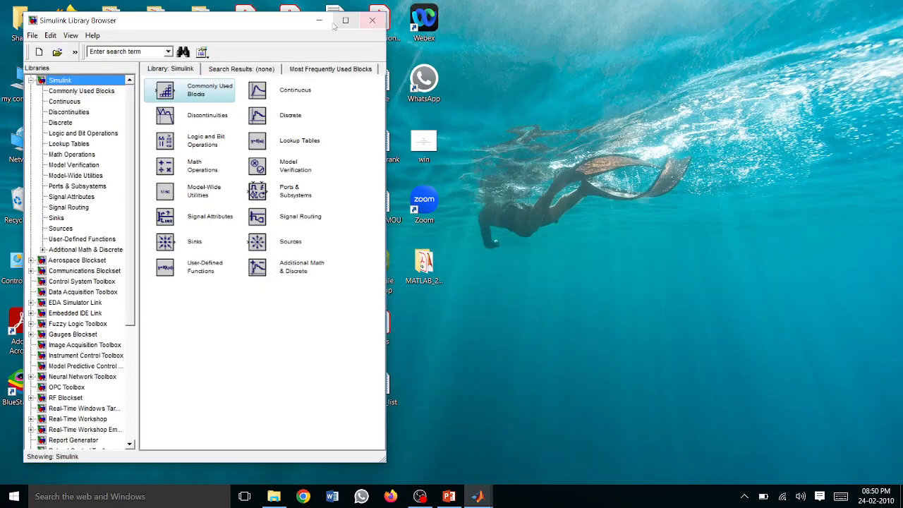
left_click(317, 22)
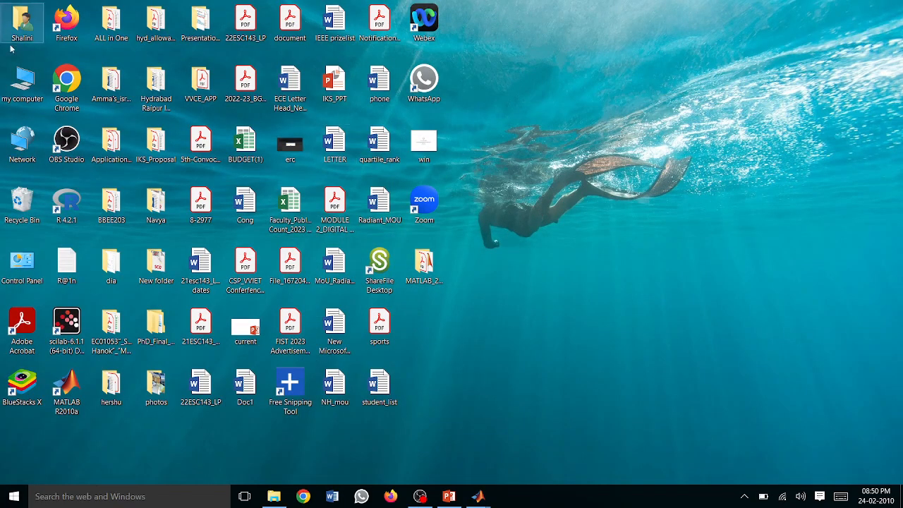
right_click(480, 124)
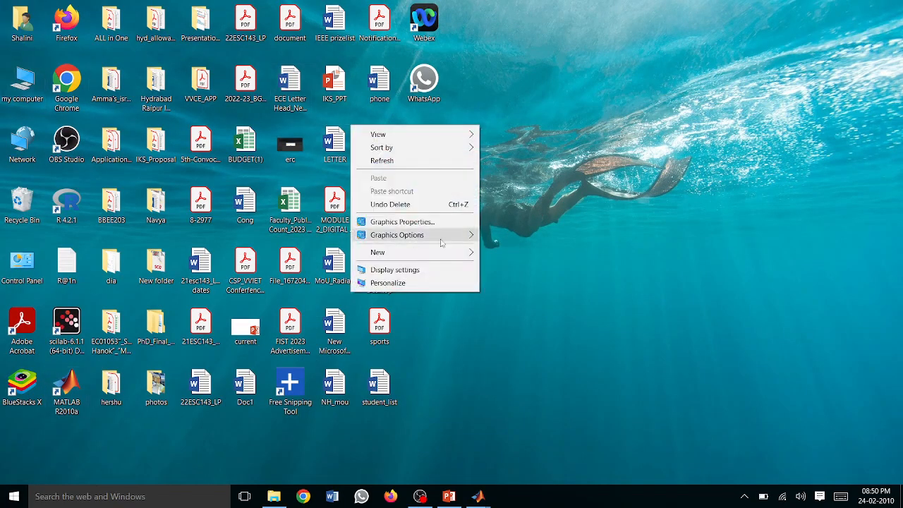
mouse_move(442, 253)
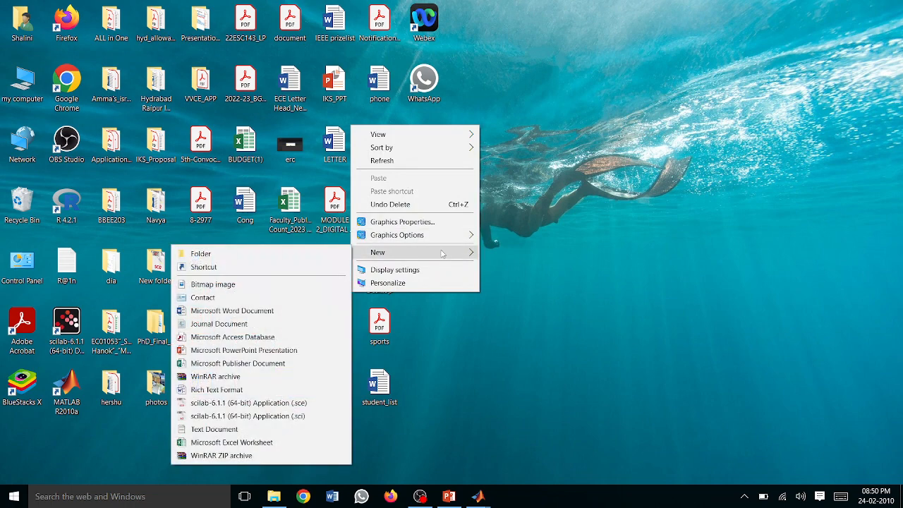
left_click(280, 256)
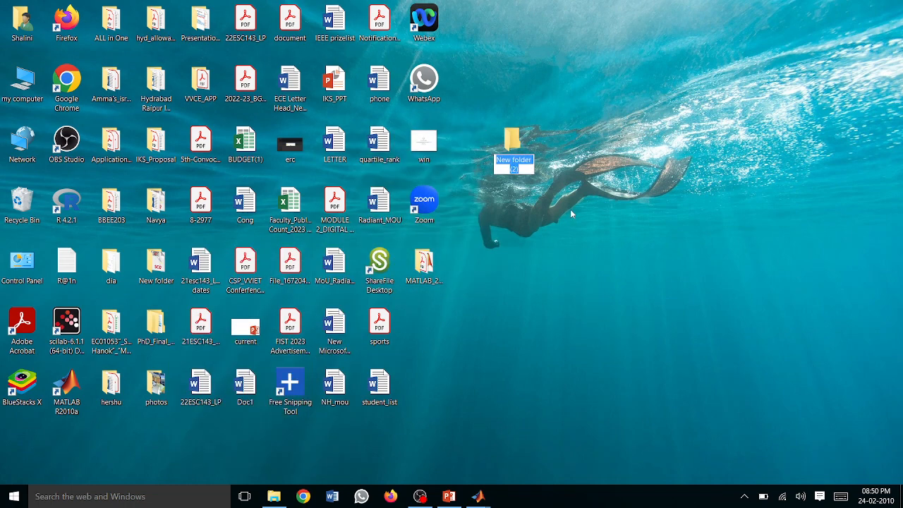
type("Comm")
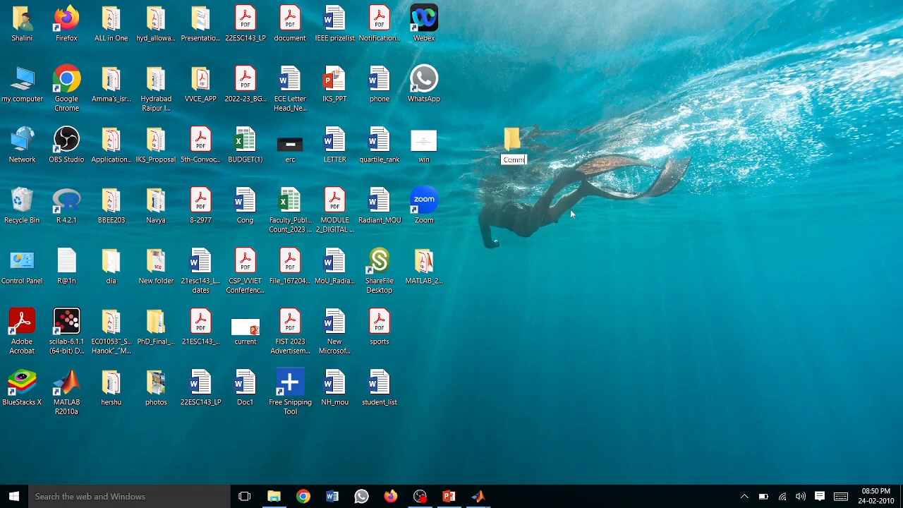
type("_lab")
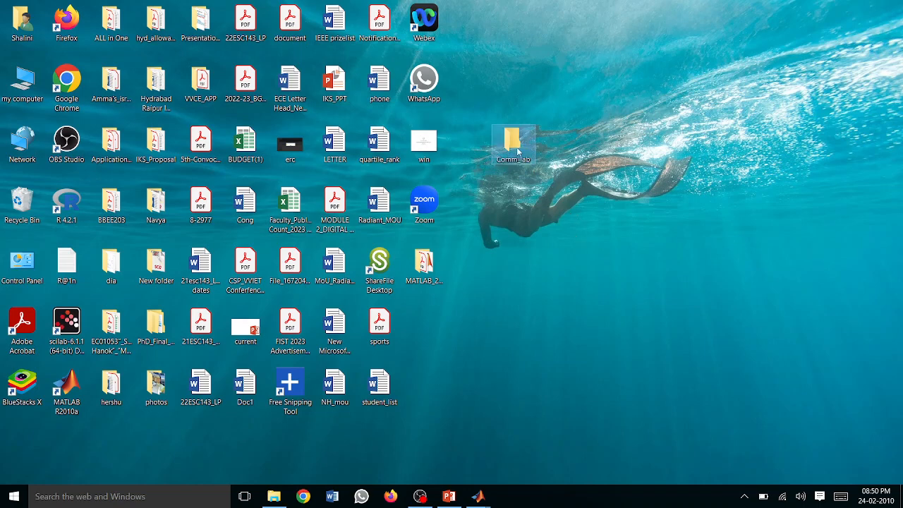
left_click_drag(520, 153, 430, 334)
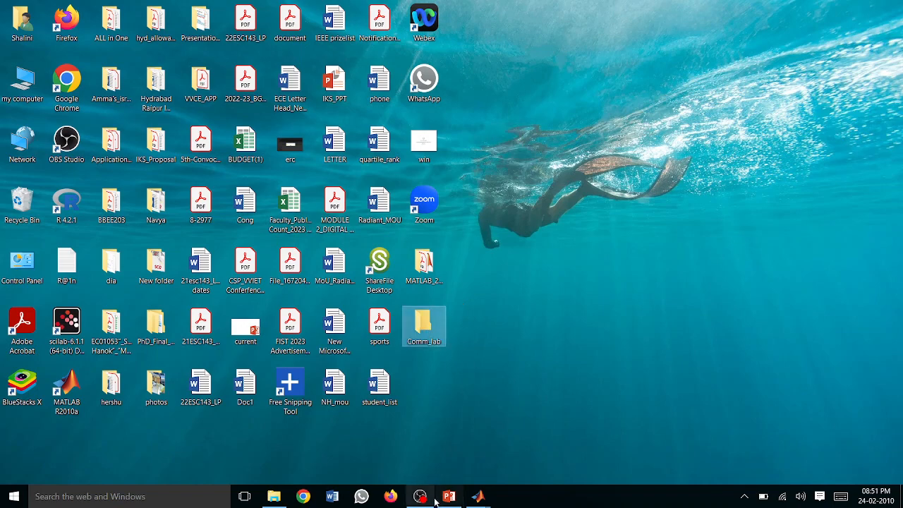
Bring MATLAB and the Simulink Library Browser back to the front and make the browser window slightly taller.
mouse_move(474, 496)
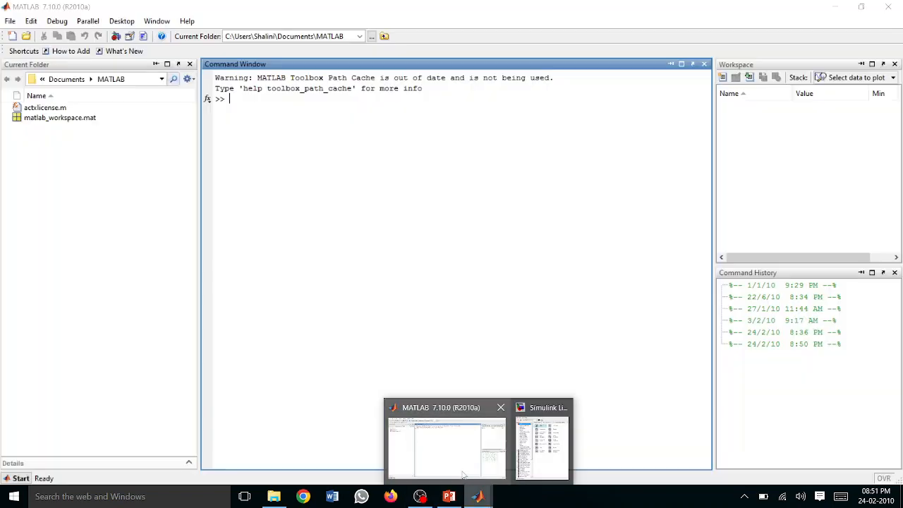
left_click(466, 479)
left_click(540, 438)
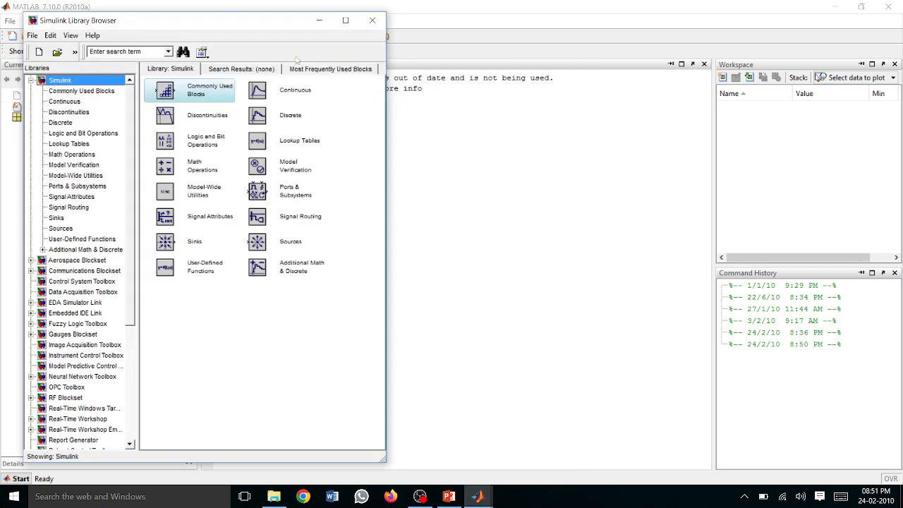
left_click_drag(268, 464, 269, 477)
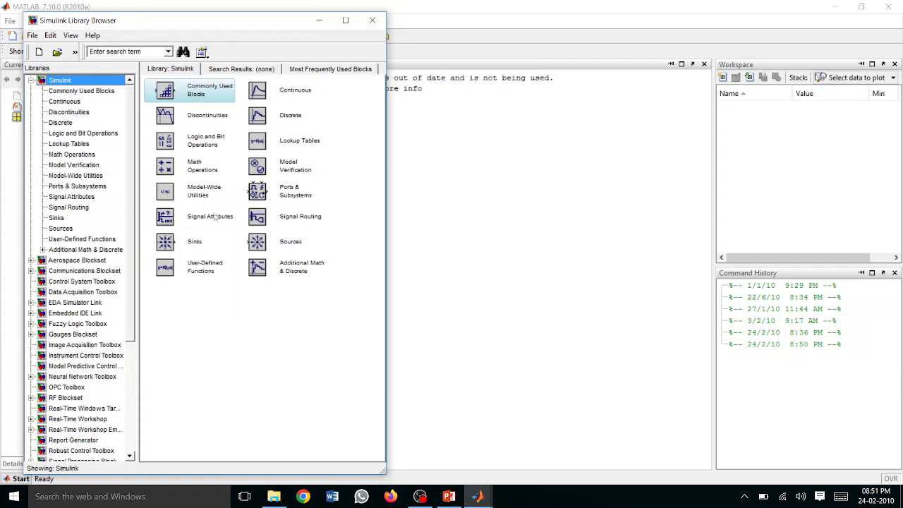
Create a new blank Simulink model and enlarge its window beside the Library Browser.
left_click(38, 53)
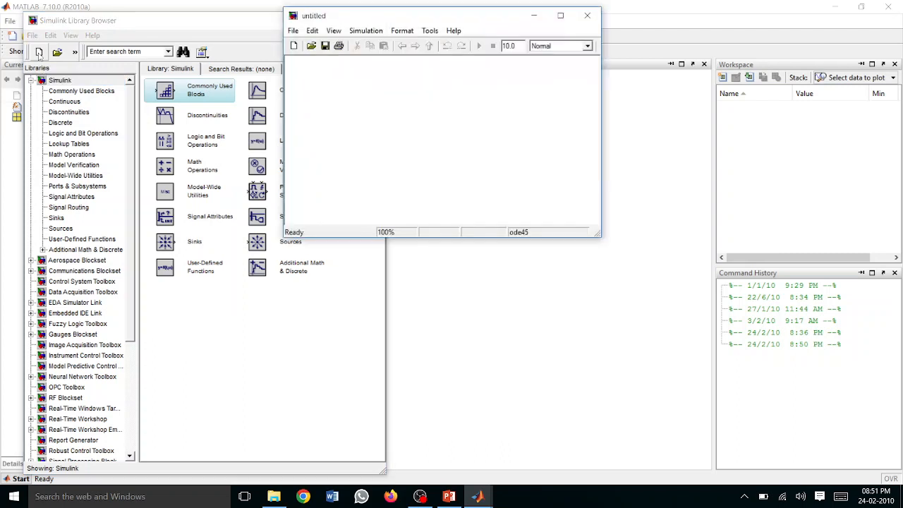
left_click_drag(377, 20, 504, 26)
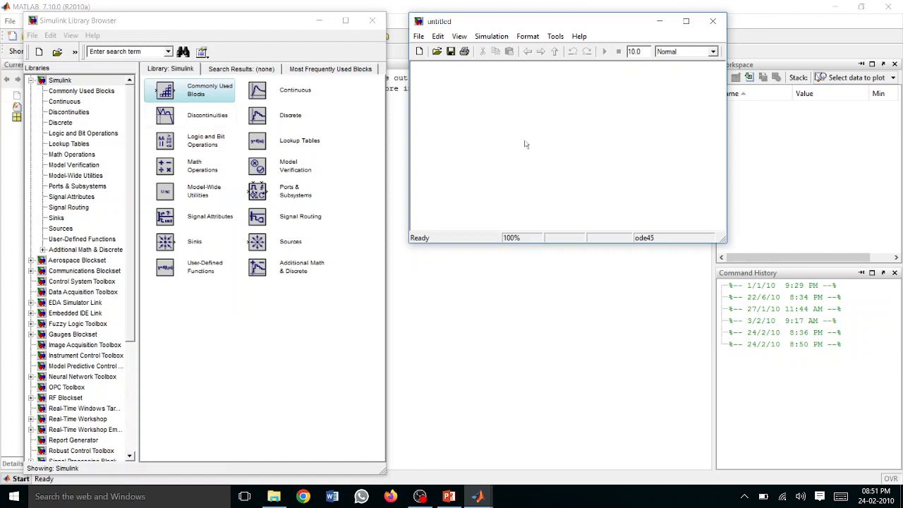
left_click_drag(590, 243, 604, 474)
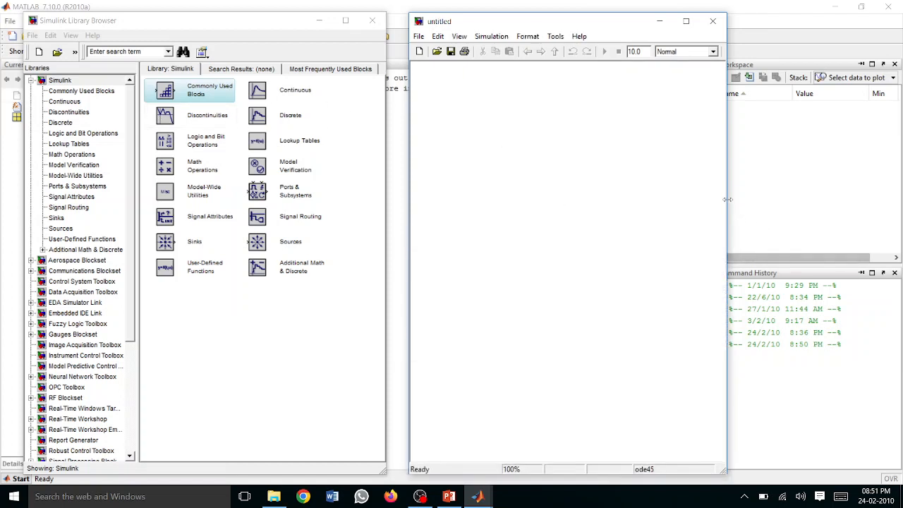
left_click_drag(727, 206, 875, 200)
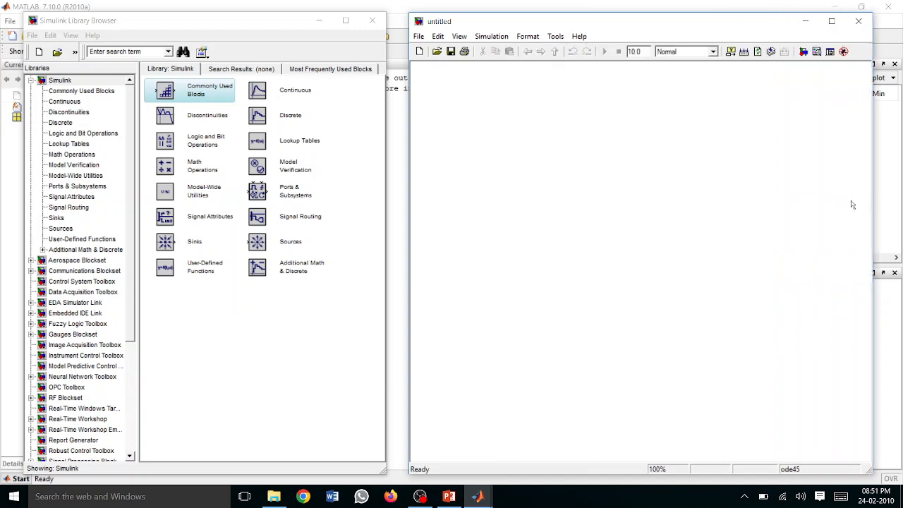
left_click(421, 497)
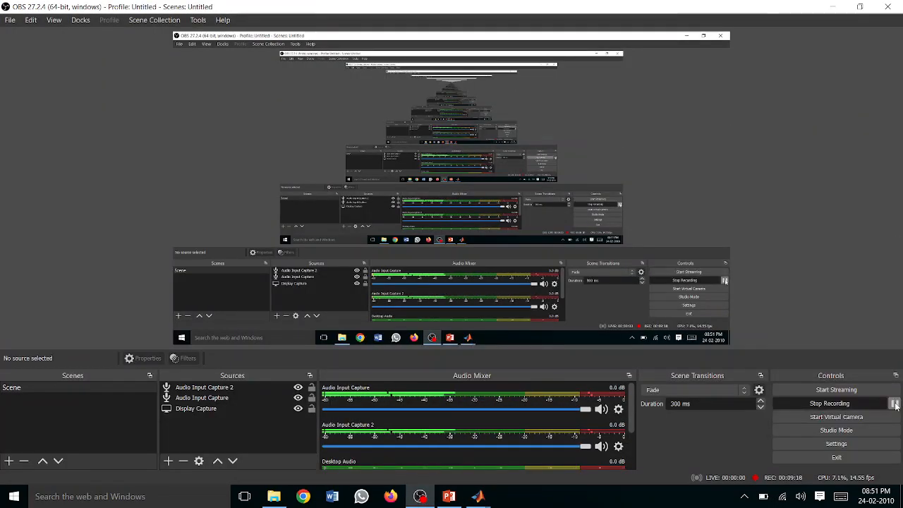
left_click(832, 7)
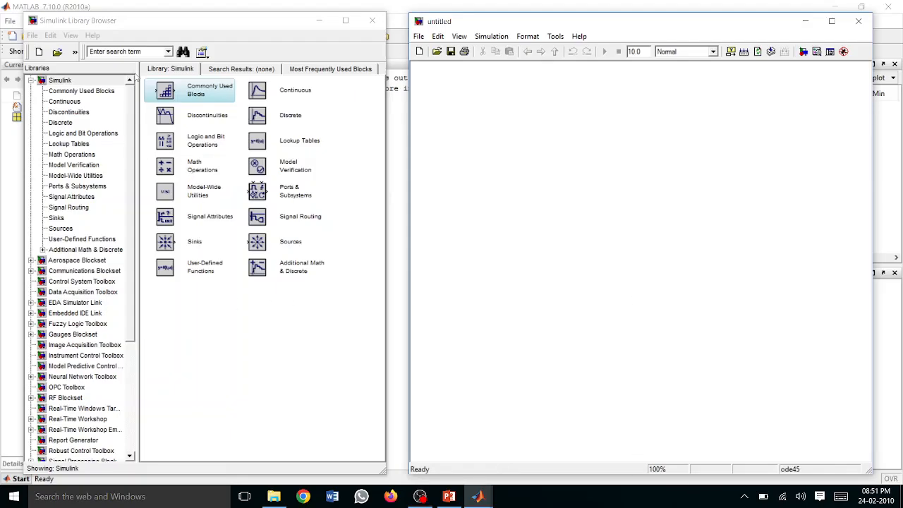
left_click(422, 497)
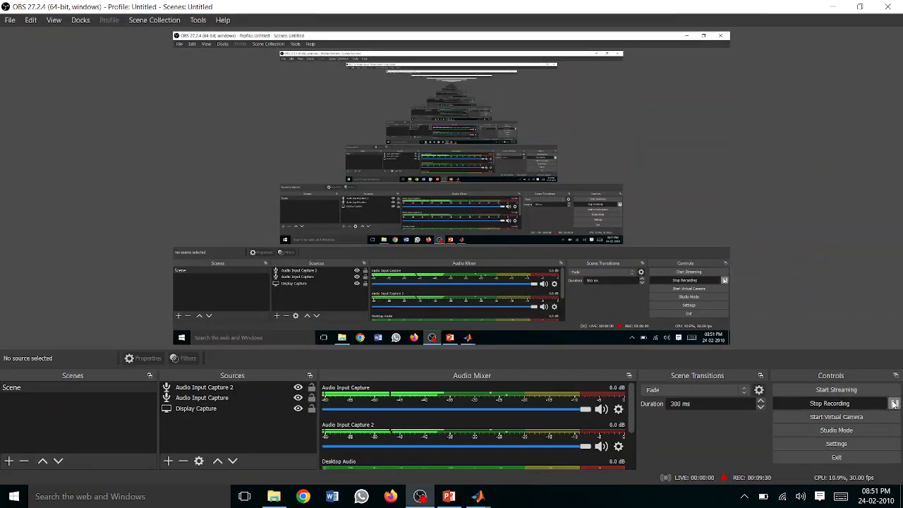
left_click(833, 7)
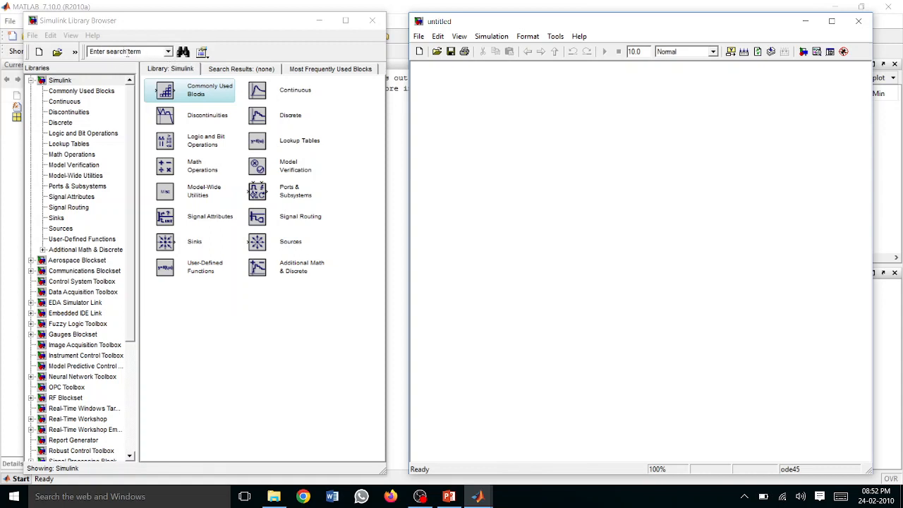
Search the block library for "bernoulli" and add a Bernoulli Binary Generator block to the model.
left_click(131, 51)
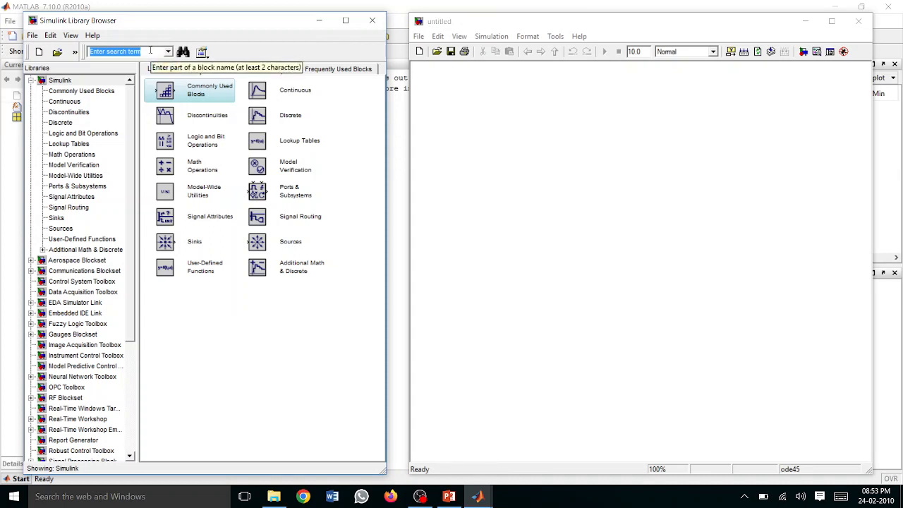
type("n")
key("BackSpace")
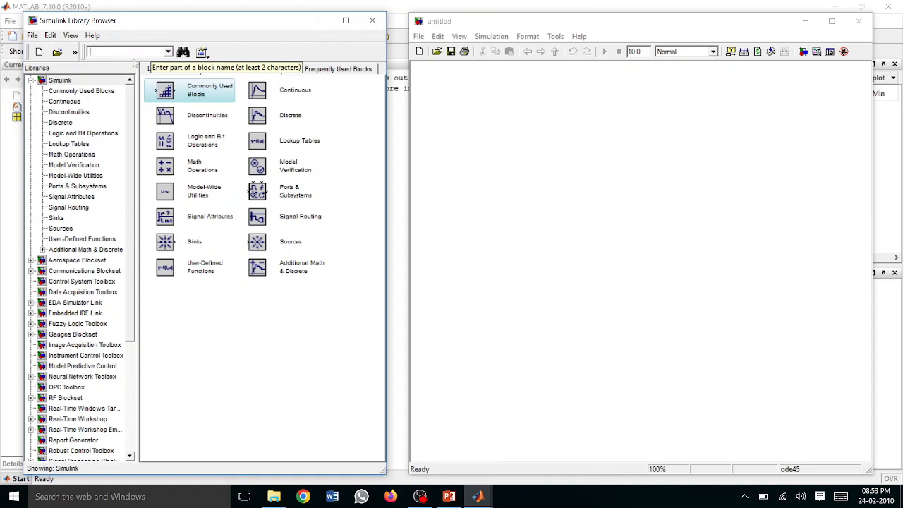
type("be")
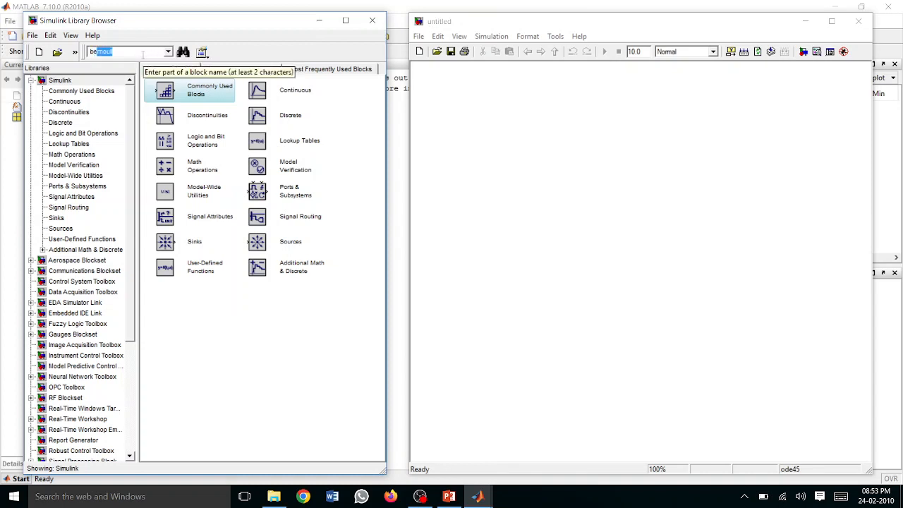
type("rnoulli")
key("Return")
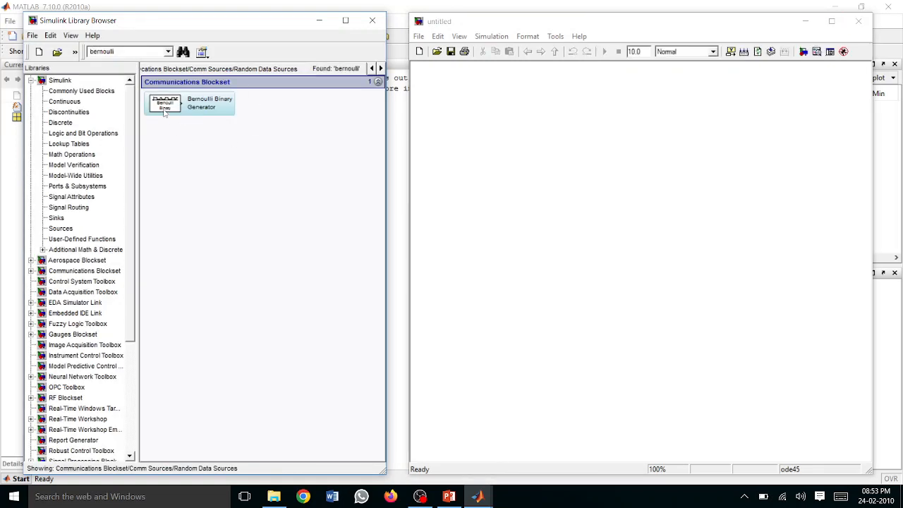
left_click_drag(189, 106, 479, 137)
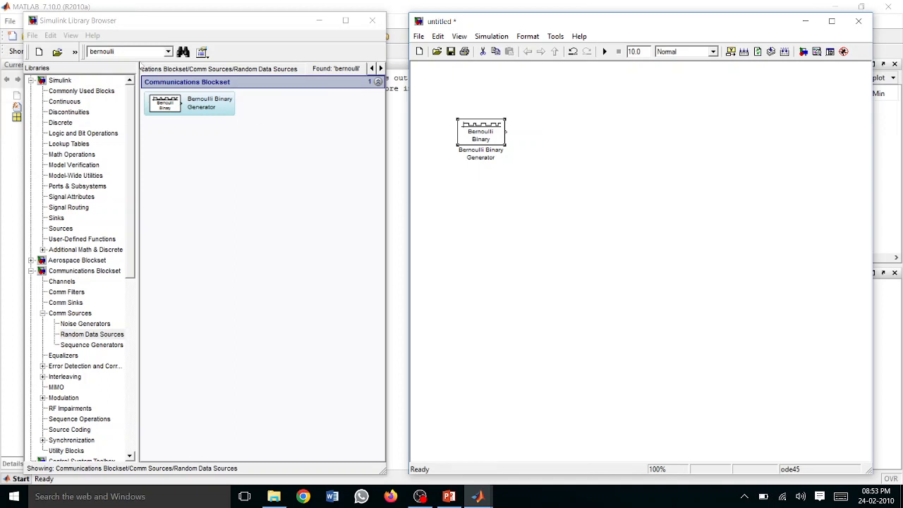
Search for "constant" and add two Simulink Constant blocks, one above the other, to the right of the Bernoulli Binary Generator.
double_click(135, 51)
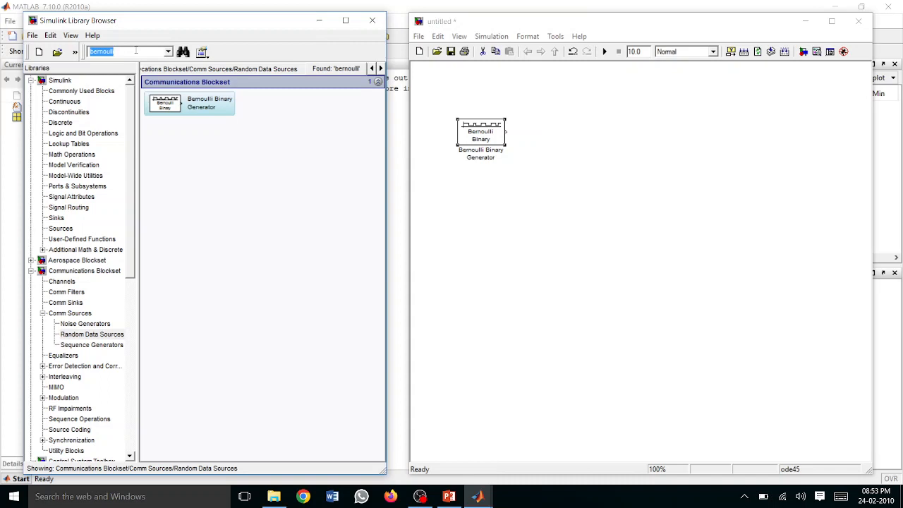
type("constant")
key("Return")
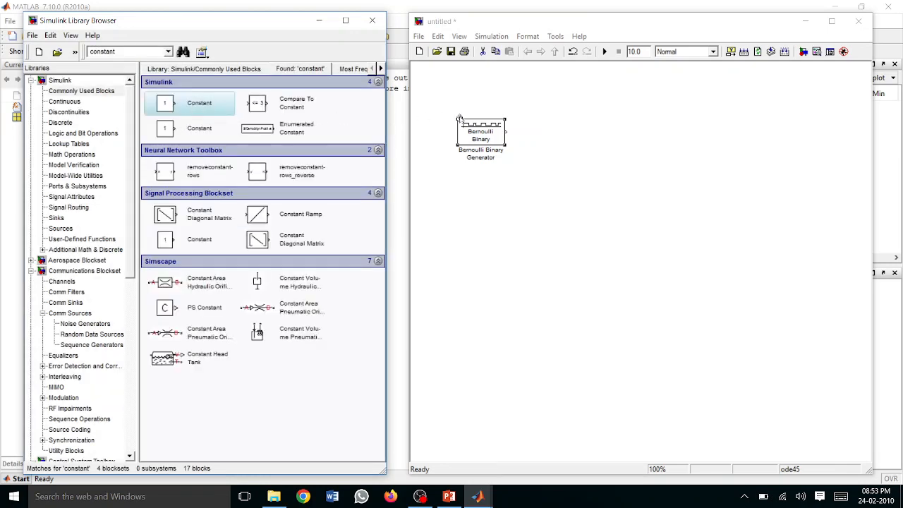
left_click_drag(459, 119, 581, 106)
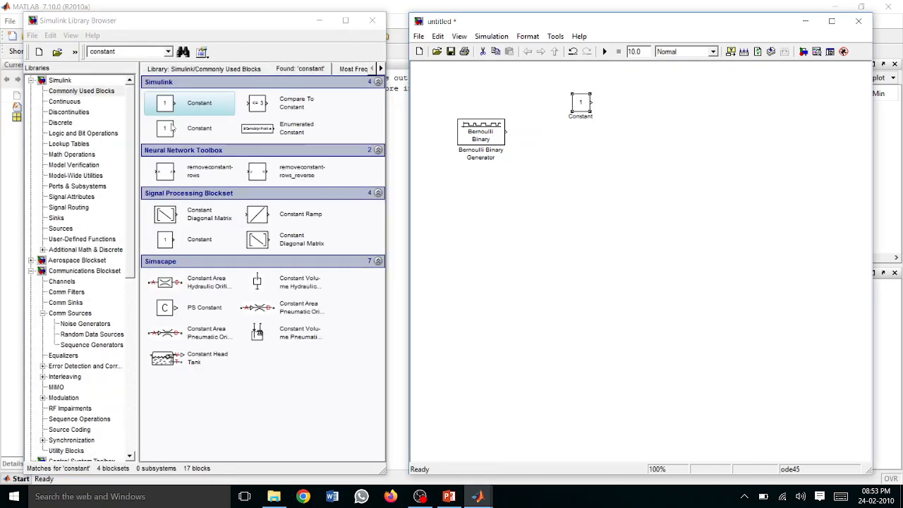
left_click_drag(171, 128, 586, 185)
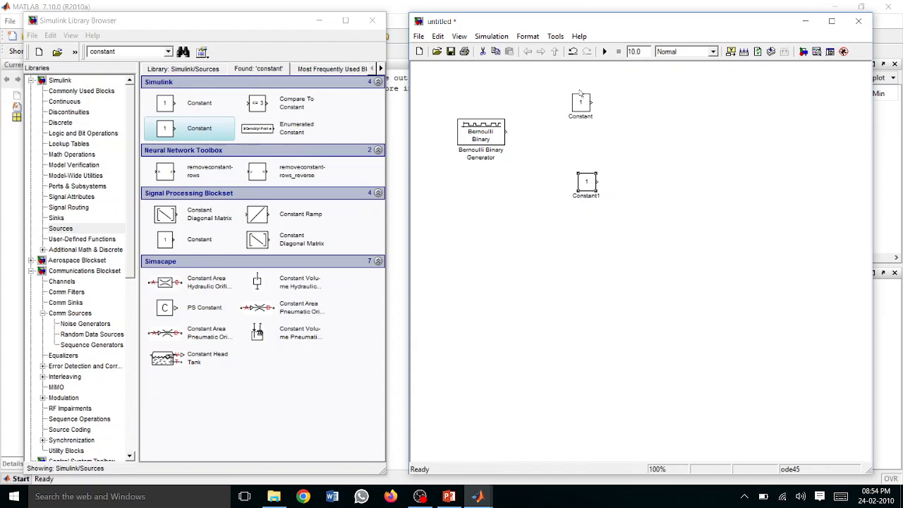
Search for "switch" and add a Simulink Switch block to the right of and between the two Constant blocks.
left_click(129, 54)
type("swi")
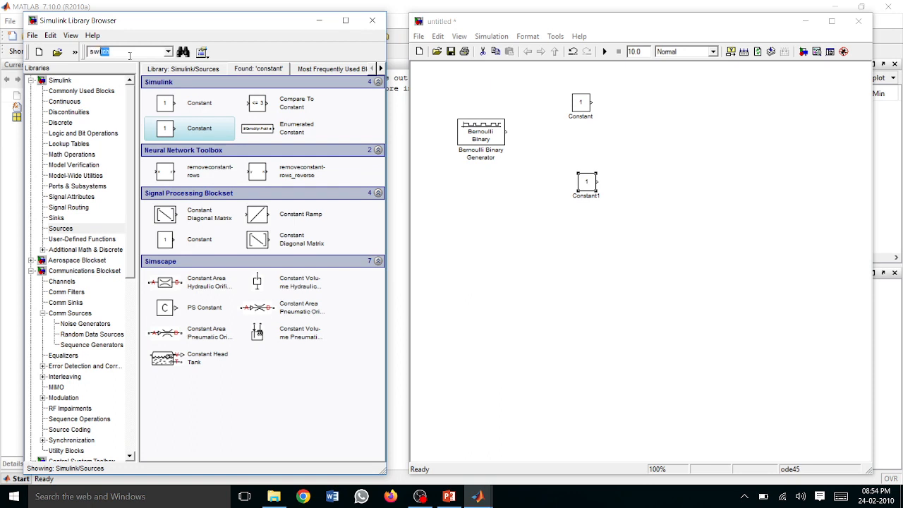
type("tch")
key("Return")
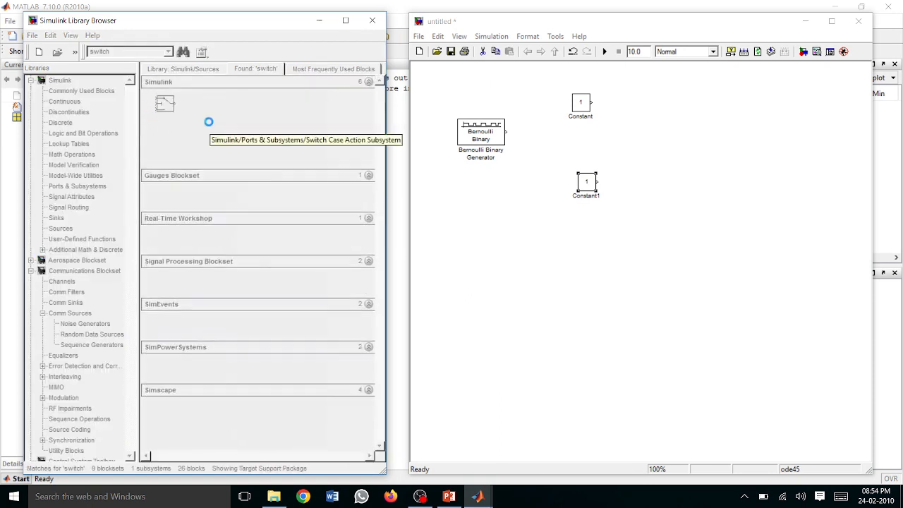
left_click_drag(182, 111, 659, 143)
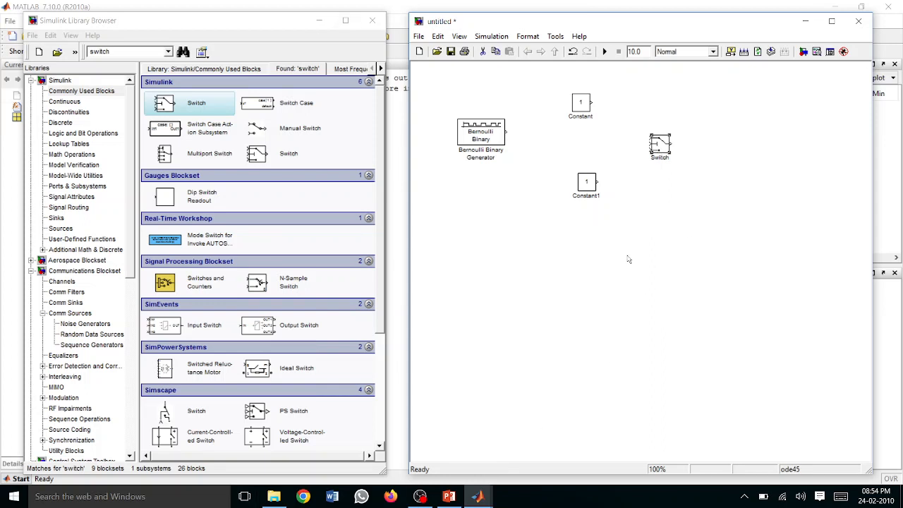
Search for "scope" and add a Simulink Scope block to the right of the Switch block.
left_click(116, 51)
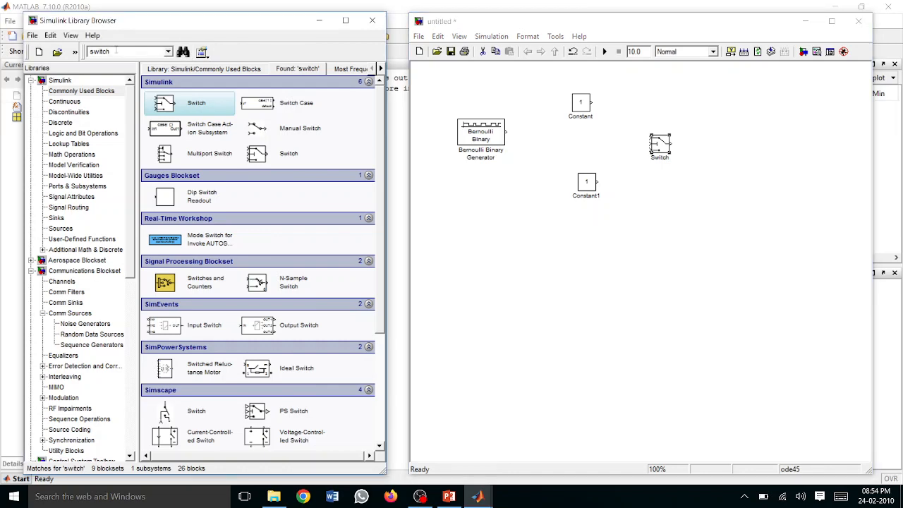
key("BackSpace")
key("BackSpace")
key("BackSpace")
key("BackSpace")
key("BackSpace")
type("sc")
key("Return")
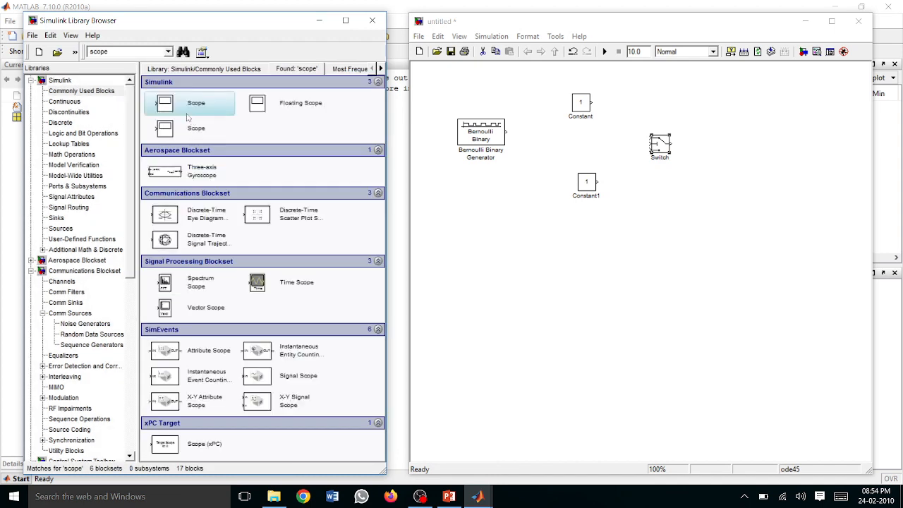
left_click_drag(747, 153, 747, 153)
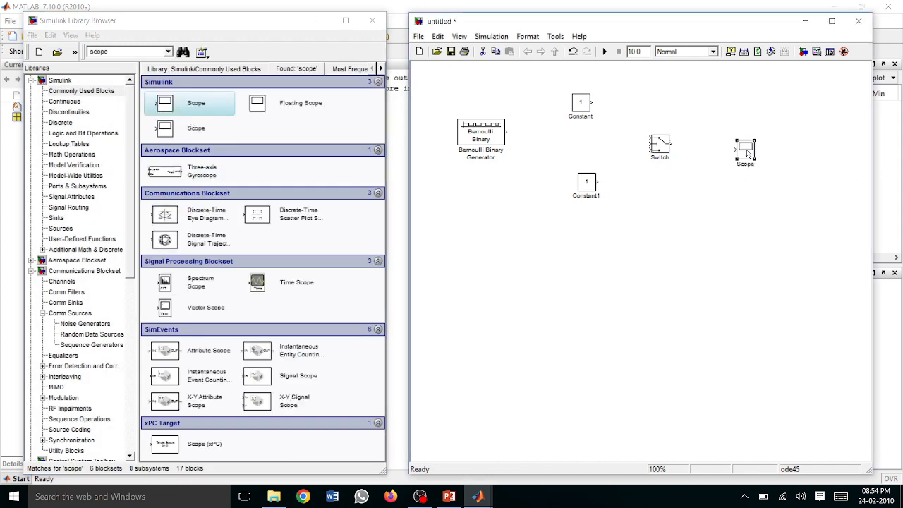
Enlarge the lower Constant, the upper Constant and the Switch block.
left_click(584, 185)
left_click_drag(597, 190, 606, 209)
left_click(592, 102)
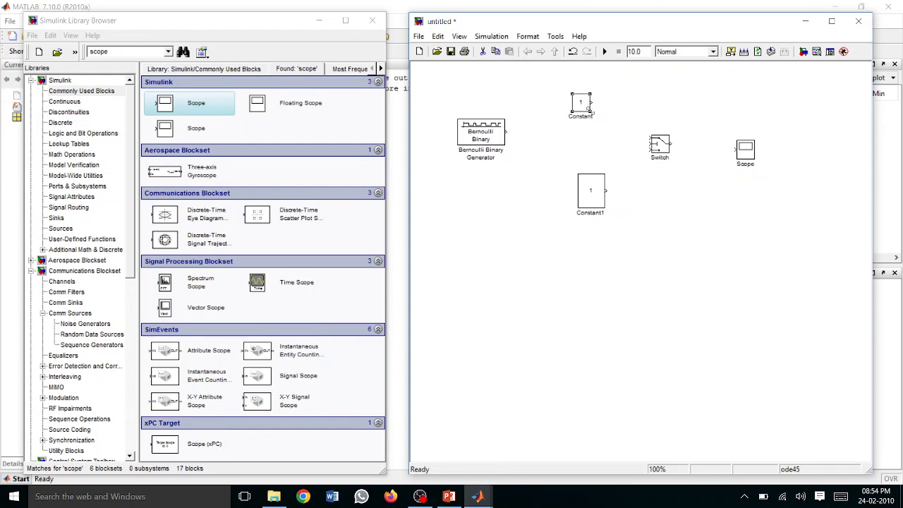
left_click_drag(590, 111, 615, 118)
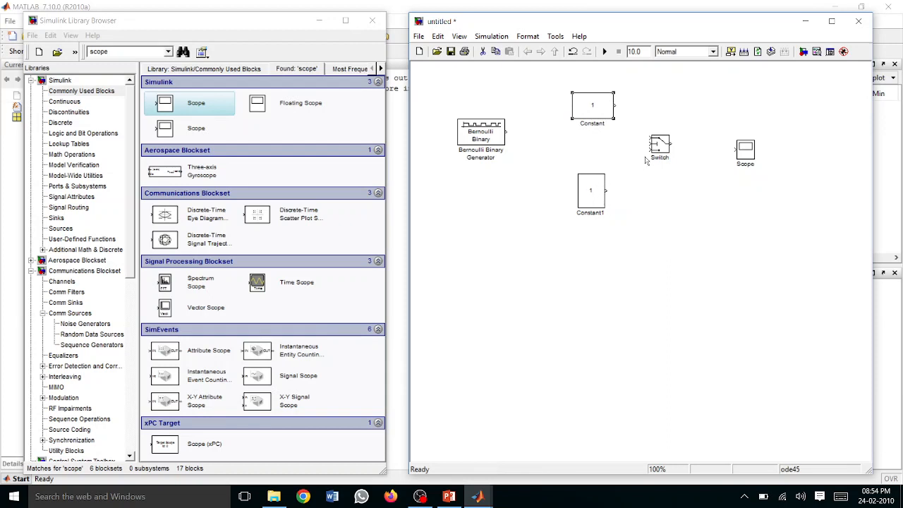
left_click(664, 135)
left_click(664, 148)
left_click_drag(673, 157, 698, 183)
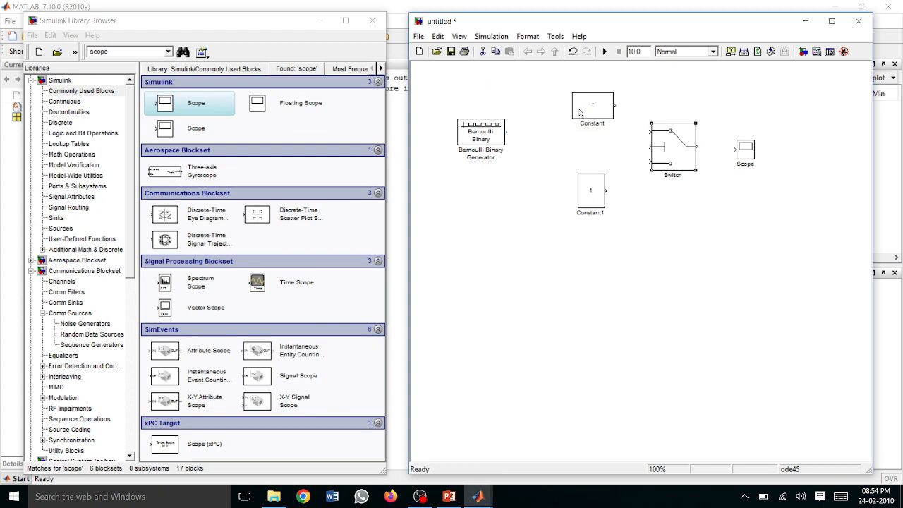
Widen the lower Constant block and enlarge the upper one so that both are similar in size.
left_click(581, 113)
left_click_drag(607, 192, 607, 192)
left_click(597, 206)
left_click_drag(604, 208, 620, 213)
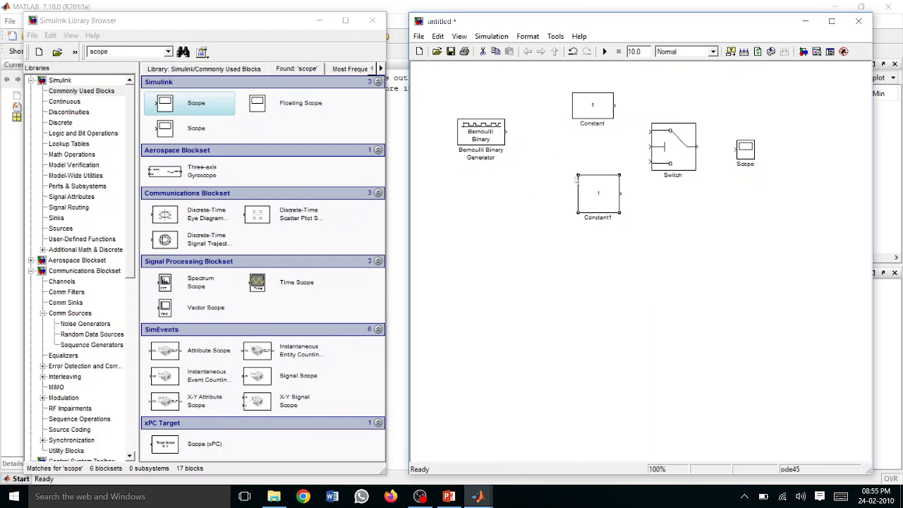
left_click(605, 113)
left_click_drag(615, 119, 618, 132)
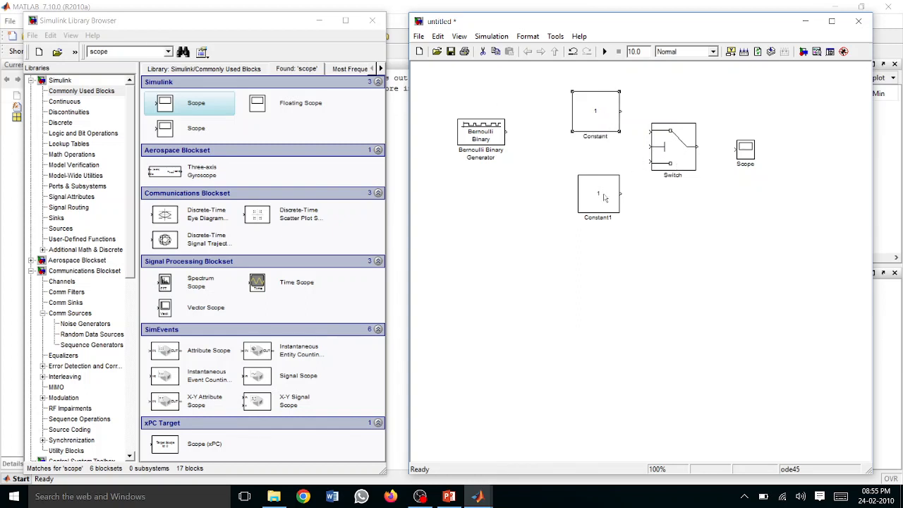
Move the lower Constant block down and align its left edge with the upper Constant block.
left_click_drag(607, 186, 607, 194)
key("Down")
key("Down")
key("Down")
key("Down")
key("Down")
key("Down")
key("Down")
key("Down")
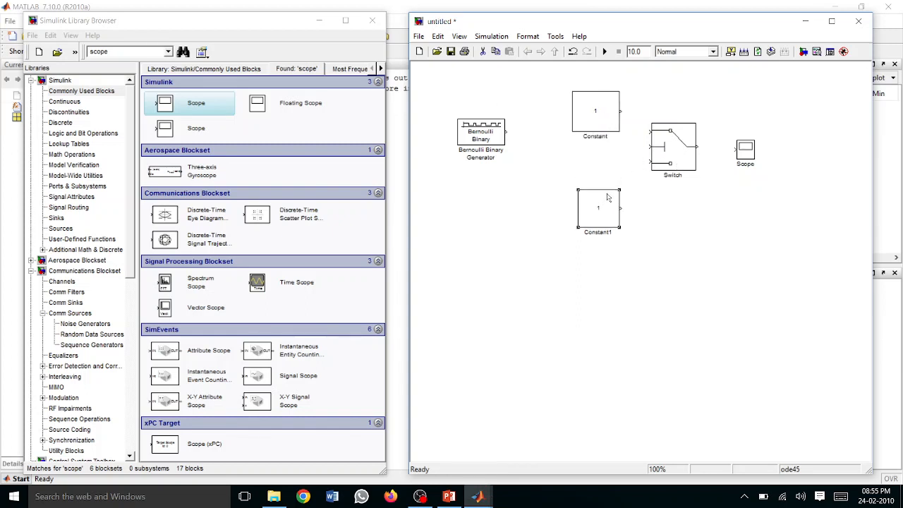
key("Left")
key("Left")
key("Left")
key("Left")
key("Left")
key("Left")
key("Left")
key("Left")
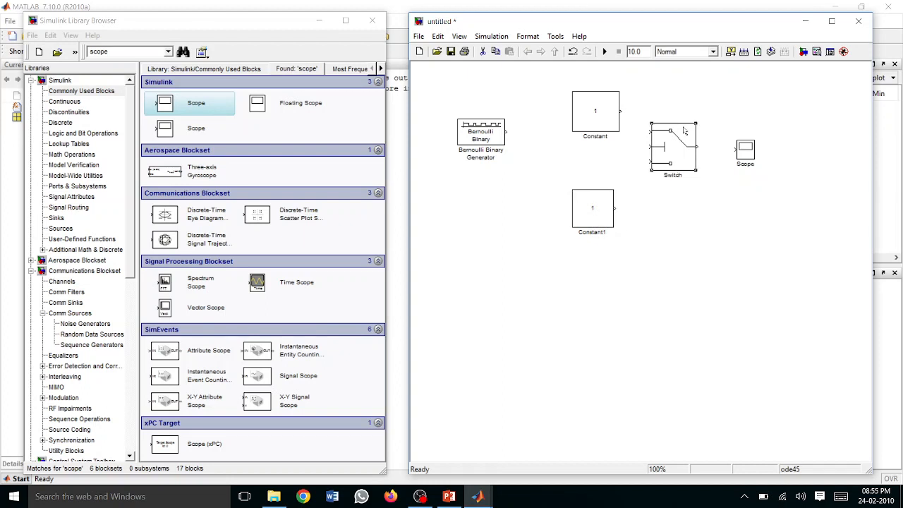
Nudge the Switch block down slightly so it sits midway between the two Constant blocks.
key("Down")
key("Down")
key("Down")
key("Down")
key("Down")
key("Down")
key("Down")
key("Down")
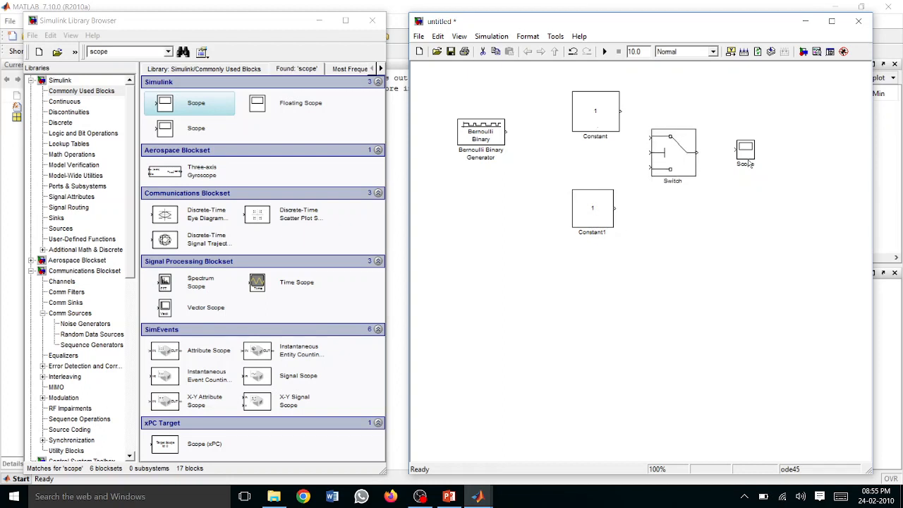
Enlarge the Scope block and move it farther right, roughly level with the Switch block.
left_click(750, 152)
left_click_drag(754, 161, 779, 200)
left_click_drag(760, 164, 772, 144)
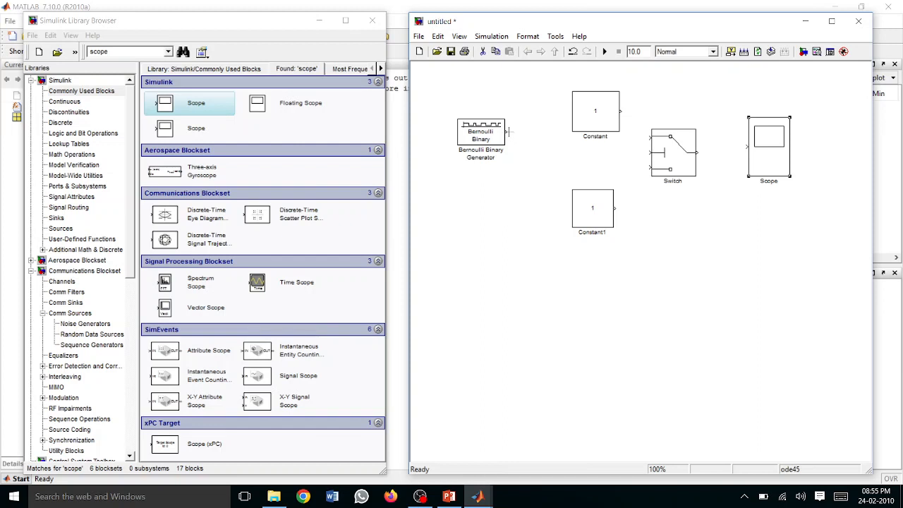
Move the Bernoulli Binary Generator block down to roughly the height of the Switch's middle input.
left_click_drag(482, 136, 484, 152)
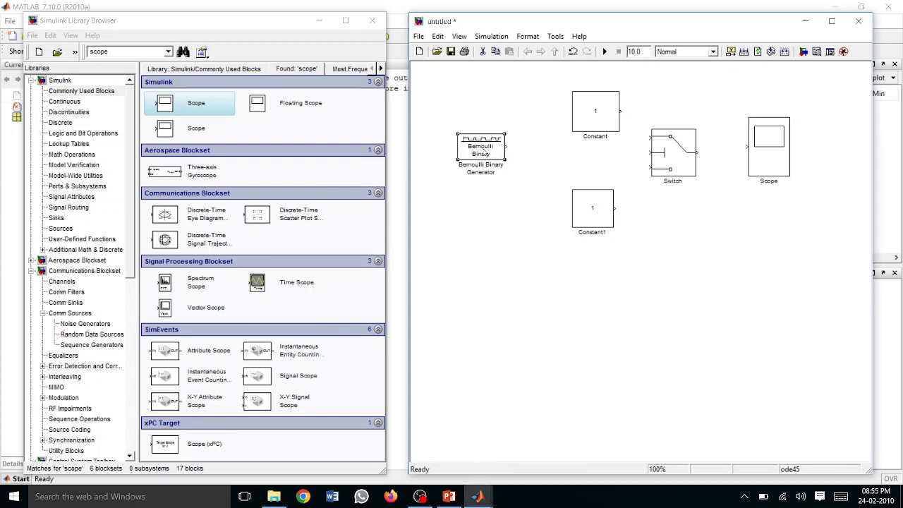
key("Down")
key("Down")
key("Down")
key("Down")
key("Down")
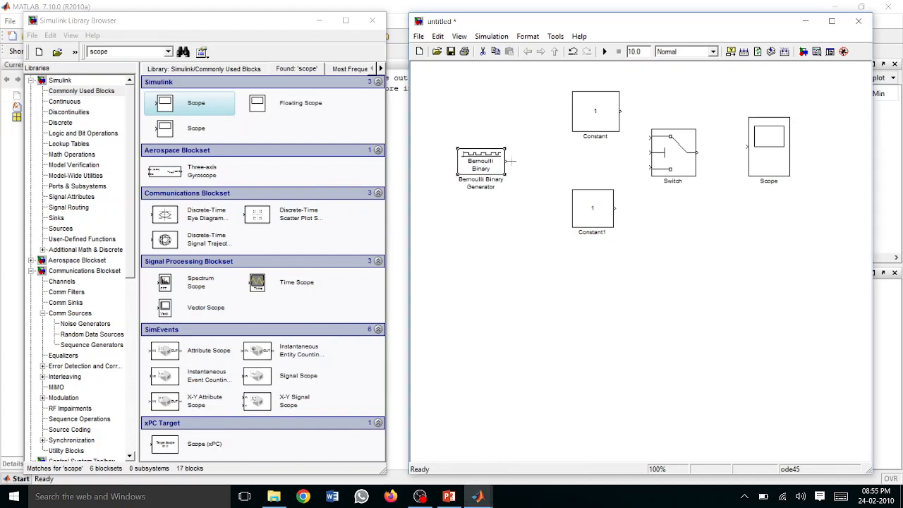
Connect the Bernoulli Binary Generator output to the Switch's middle input and dismiss the automatic block connection tip.
left_click(506, 196)
left_click_drag(507, 163, 649, 154)
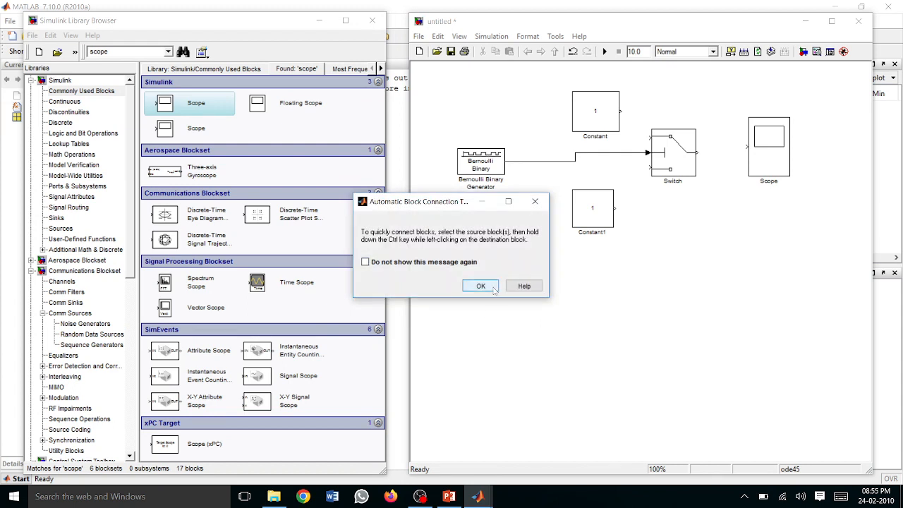
left_click(369, 267)
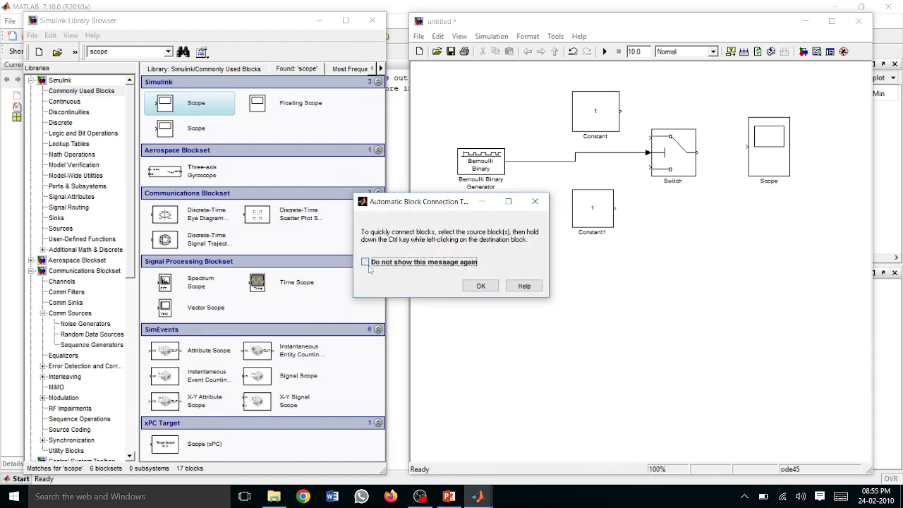
left_click(481, 286)
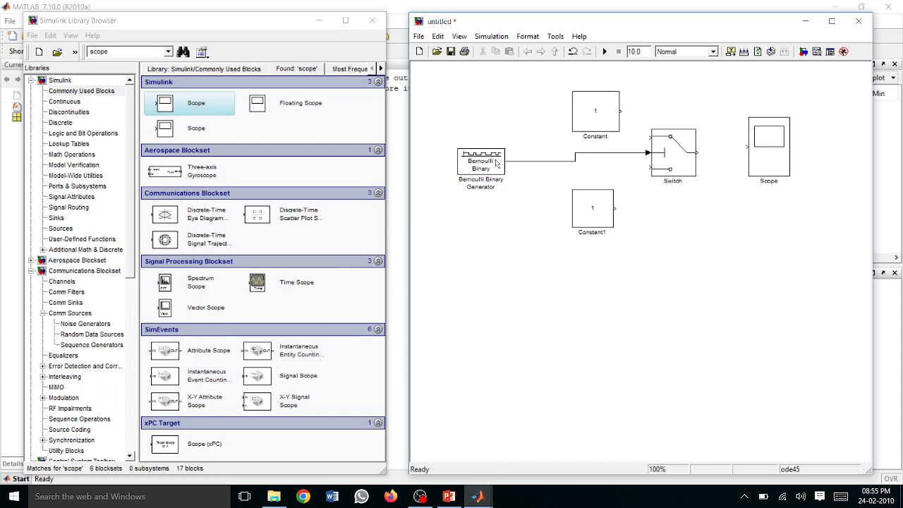
Nudge the Bernoulli Binary Generator block up until its line to the Switch's middle input runs straight.
left_click(496, 163)
key("Up")
key("Up")
key("Up")
key("Up")
key("Up")
key("Up")
key("Up")
key("Up")
key("Up")
key("Up")
key("Up")
key("Up")
key("Up")
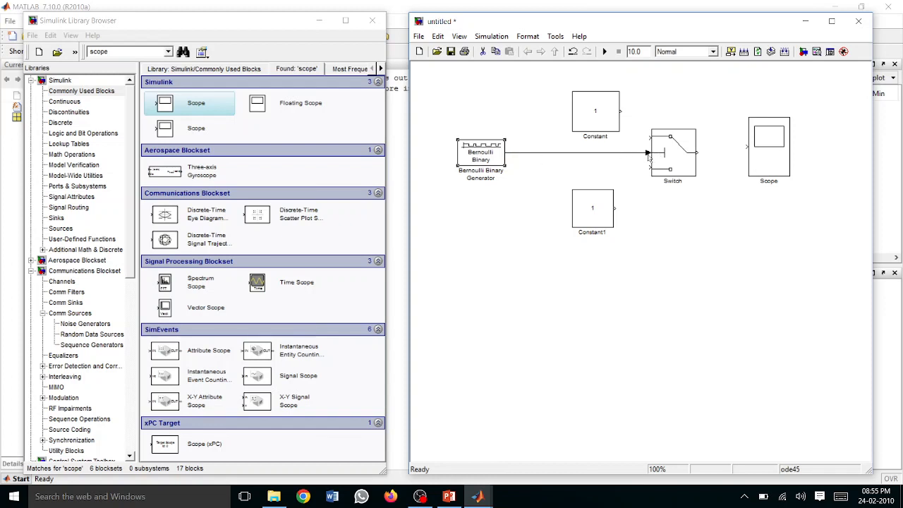
Connect the upper Constant to the Switch's first input and the lower Constant to its third input.
left_click(627, 152)
left_click(517, 171)
left_click_drag(648, 137, 614, 113)
left_click_drag(650, 170, 614, 203)
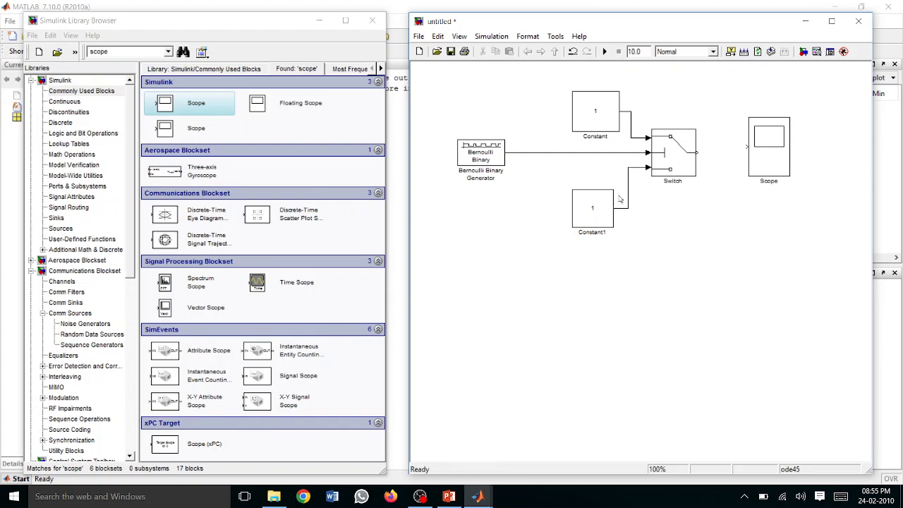
Delete the line between the lower Constant and the Switch, and try repositioning the Switch block lower.
left_click(638, 168)
key("Delete")
left_click_drag(647, 169, 664, 177)
left_click_drag(662, 180, 656, 181)
key("ctrl+z")
key("ctrl+z")
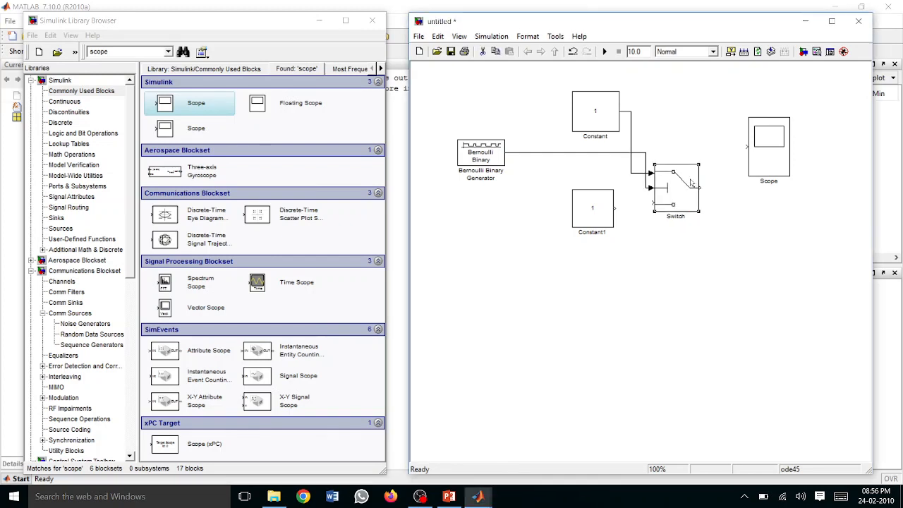
Move the Switch block back up so its middle input is nearly level with the Bernoulli Binary Generator output.
key("Up")
key("Up")
key("Up")
key("Up")
key("Up")
key("Up")
key("Up")
key("Up")
key("Up")
key("Up")
key("Up")
key("Up")
key("Up")
key("Up")
key("Up")
key("Up")
key("Up")
key("Up")
key("Up")
key("Up")
key("Up")
key("Up")
key("Up")
key("Up")
key("Up")
key("Up")
key("Up")
key("Up")
key("Up")
key("Up")
key("Up")
key("Up")
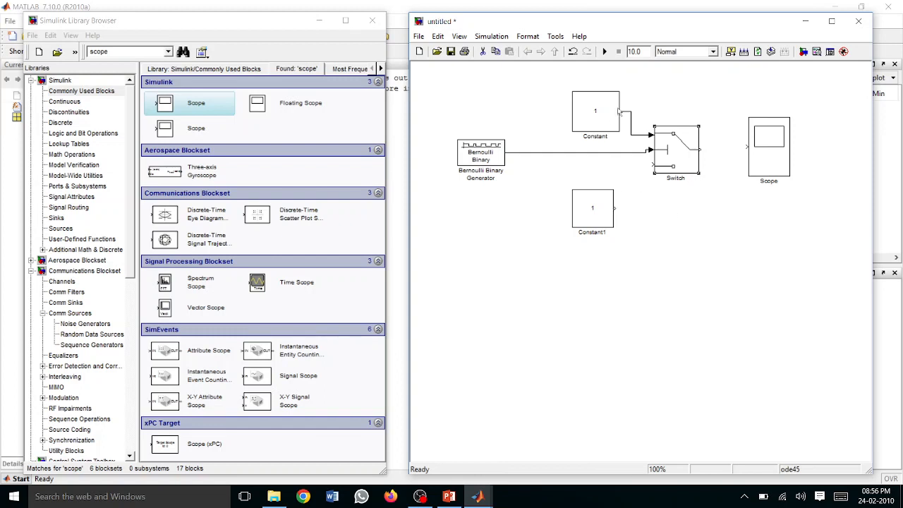
Reconnect the lower Constant to the Switch's third input and shift the Switch down slightly to straighten the middle line.
left_click(616, 209)
left_click_drag(654, 166, 656, 167)
left_click_drag(695, 144, 694, 146)
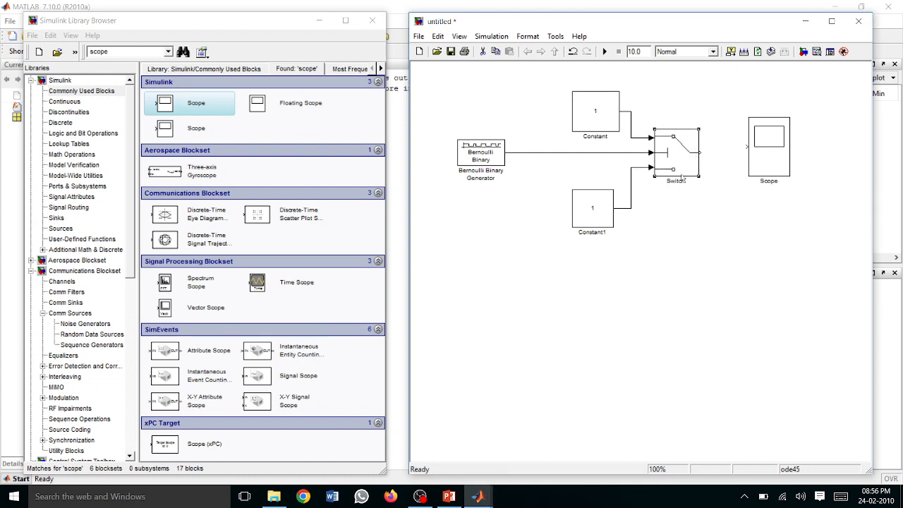
Rename the Switch block as NRZ_Signalling.
left_click(683, 183)
key("BackSpace")
key("BackSpace")
key("BackSpace")
key("BackSpace")
key("BackSpace")
key("BackSpace")
type("NRZ_Sign")
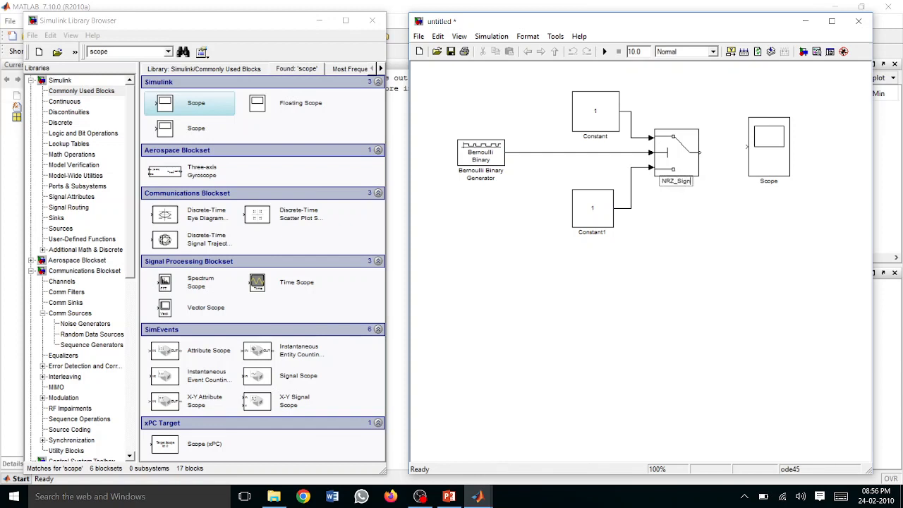
type("alling")
Rename the upper Constant block as +Voltage.
left_click(611, 144)
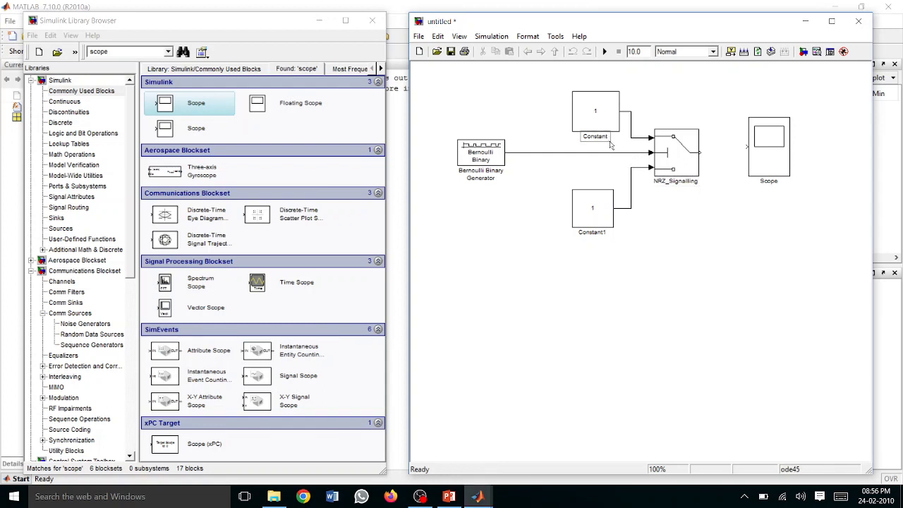
key("BackSpace")
key("BackSpace")
key("BackSpace")
key("BackSpace")
key("BackSpace")
key("BackSpace")
key("BackSpace")
key("BackSpace")
type("+Voltage")
Rename the lower Constant block as -Voltage.
left_click(605, 235)
key("BackSpace")
key("BackSpace")
key("BackSpace")
key("BackSpace")
key("BackSpace")
key("BackSpace")
key("BackSpace")
key("BackSpace")
key("BackSpace")
type("-Voltage")
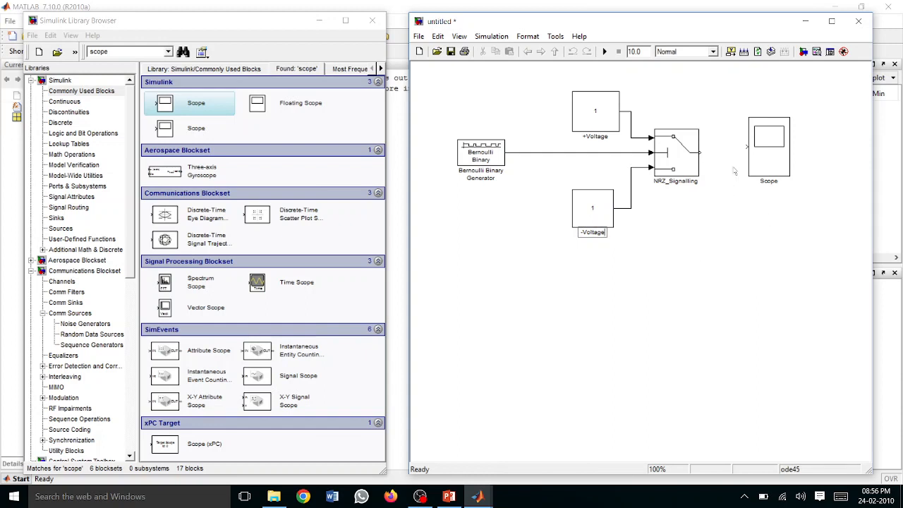
Open the Scope display, then reposition and enlarge its window.
left_click(773, 155)
double_click(767, 167)
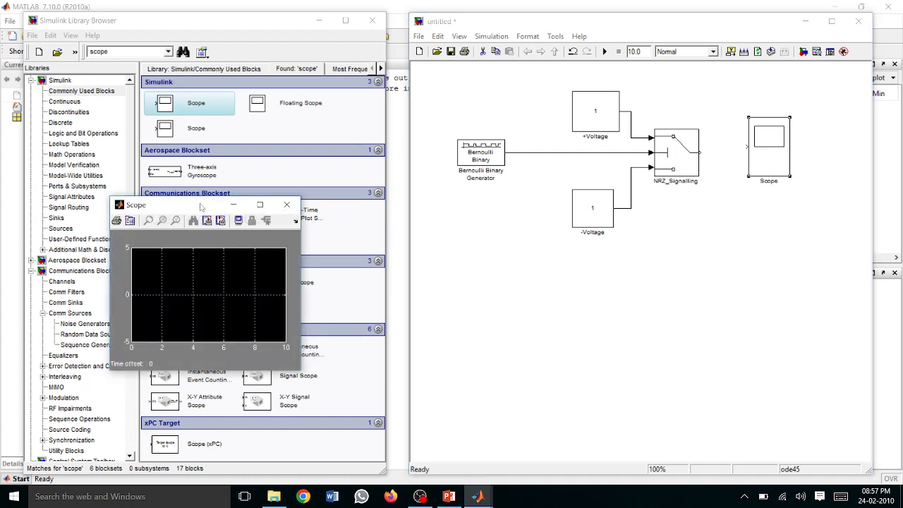
left_click_drag(201, 206, 382, 183)
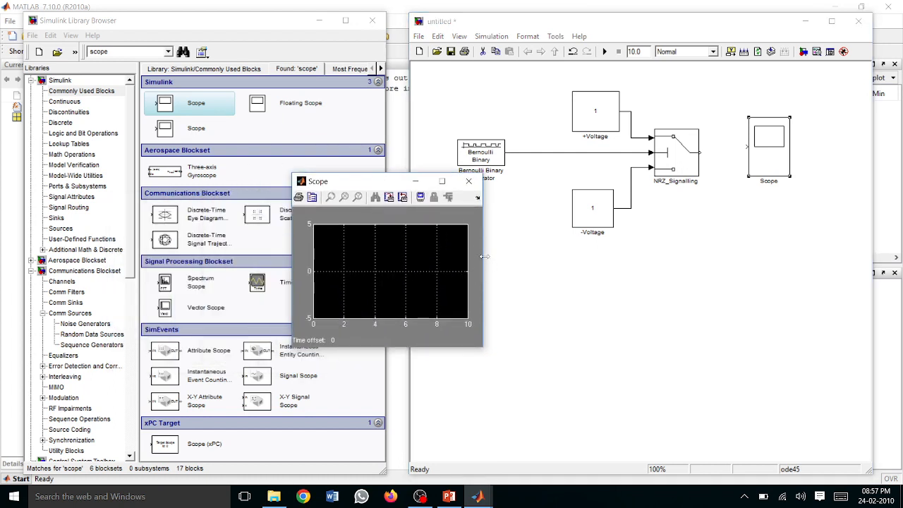
left_click_drag(483, 261, 563, 262)
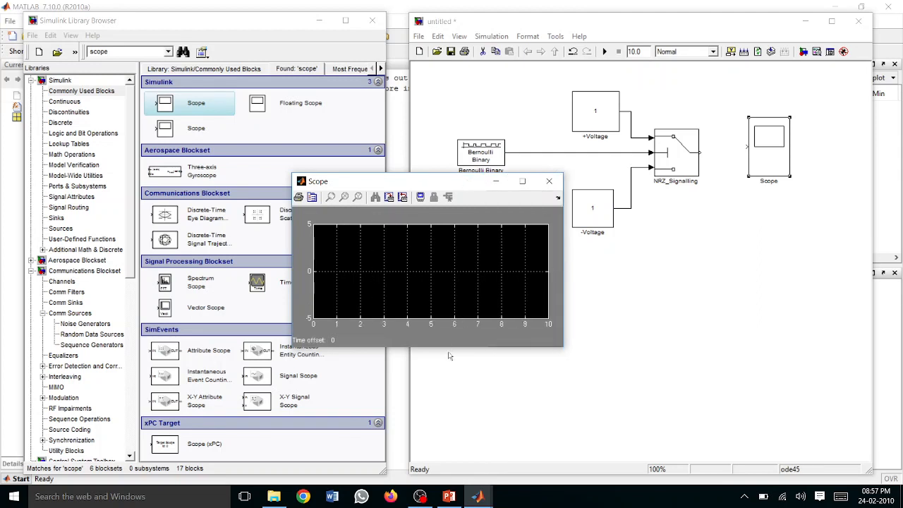
left_click_drag(448, 348, 446, 399)
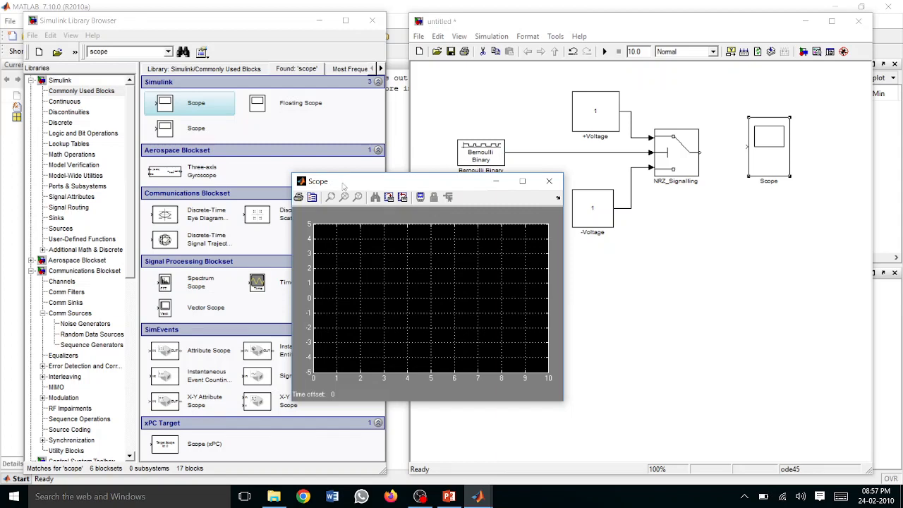
left_click_drag(341, 176, 334, 133)
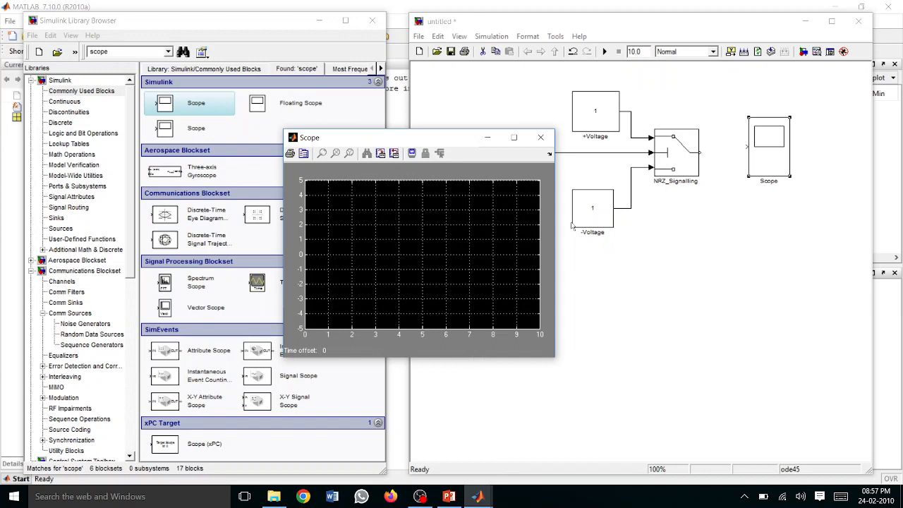
left_click_drag(555, 231, 594, 231)
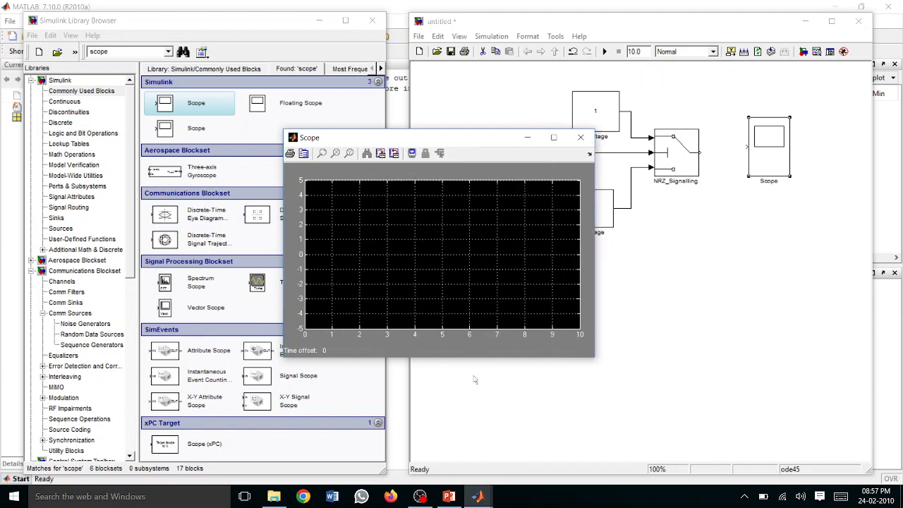
left_click_drag(477, 358, 476, 376)
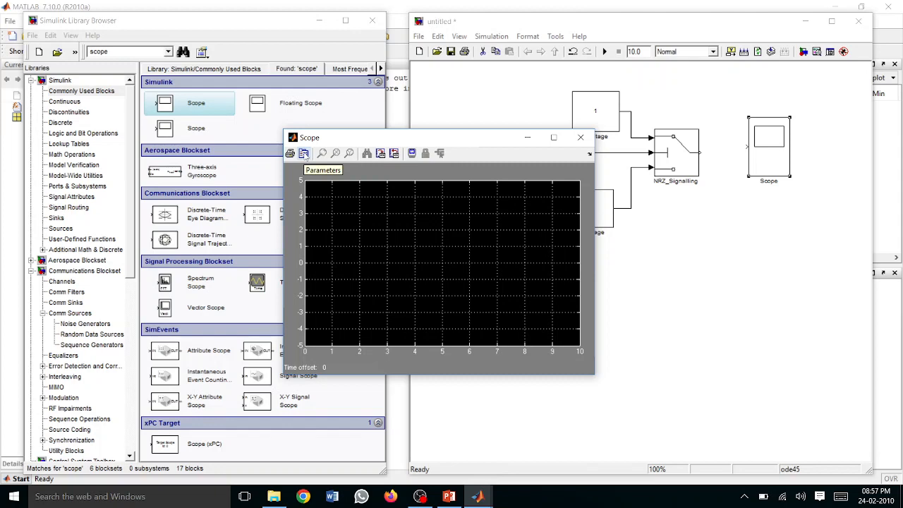
Set the Scope's number of axes to 2 and its time range to 20, apply the parameters, and close the Scope display.
left_click(304, 153)
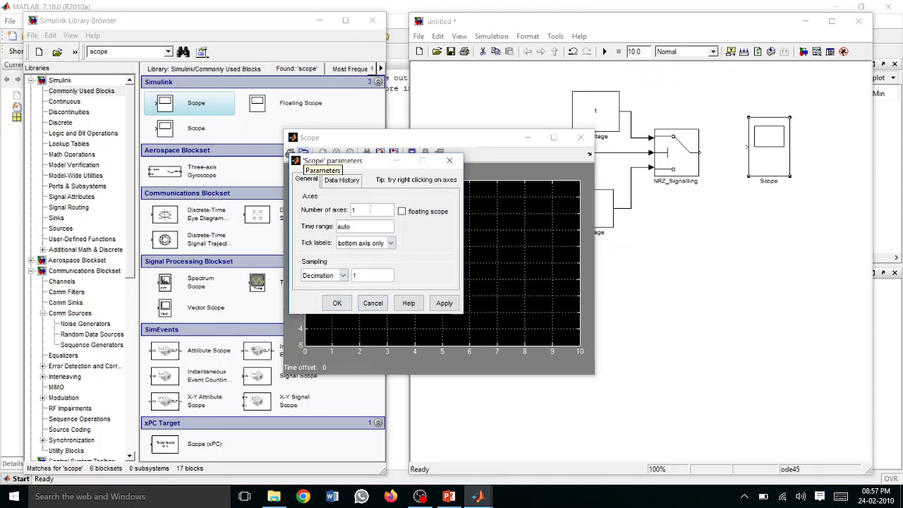
key("BackSpace")
type("2")
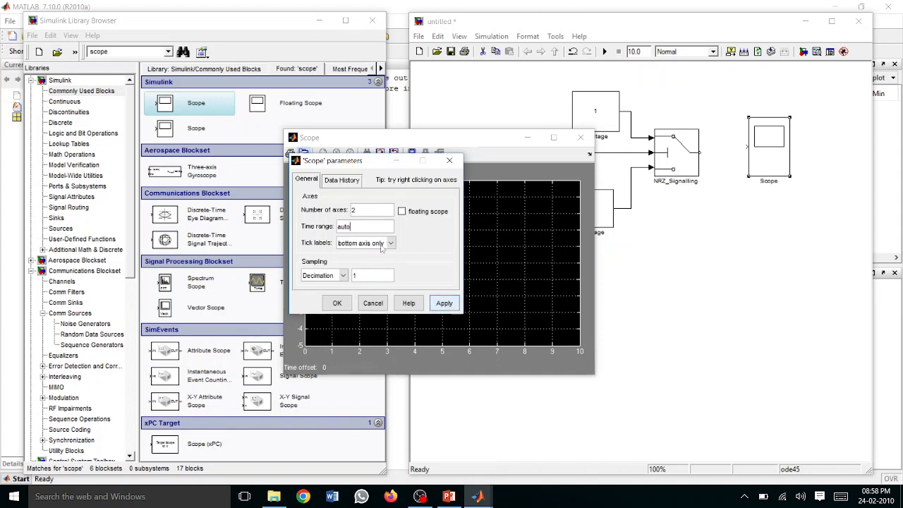
left_click(362, 226)
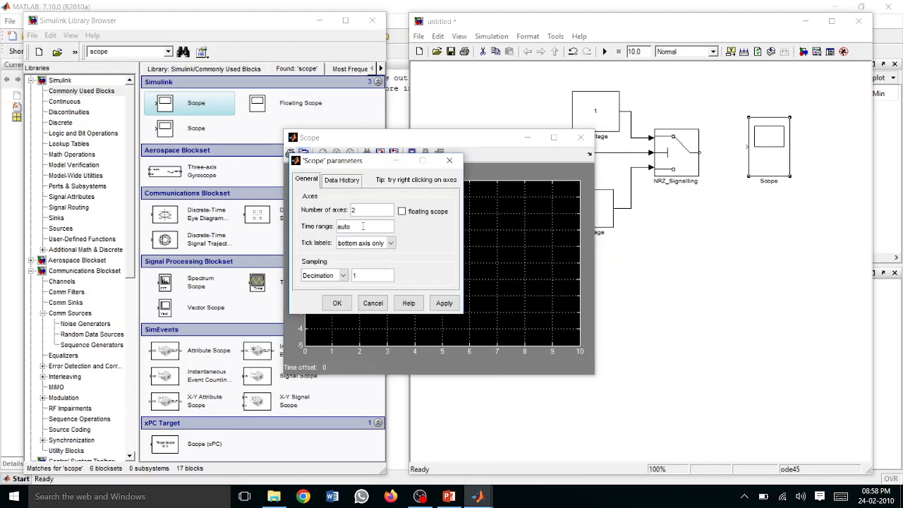
key("BackSpace")
key("BackSpace")
key("BackSpace")
key("BackSpace")
type("20")
left_click(444, 303)
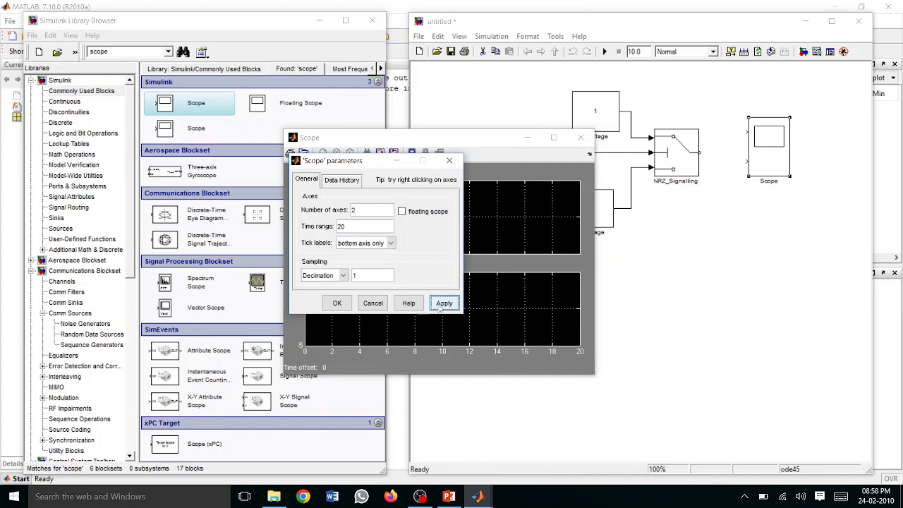
left_click(338, 304)
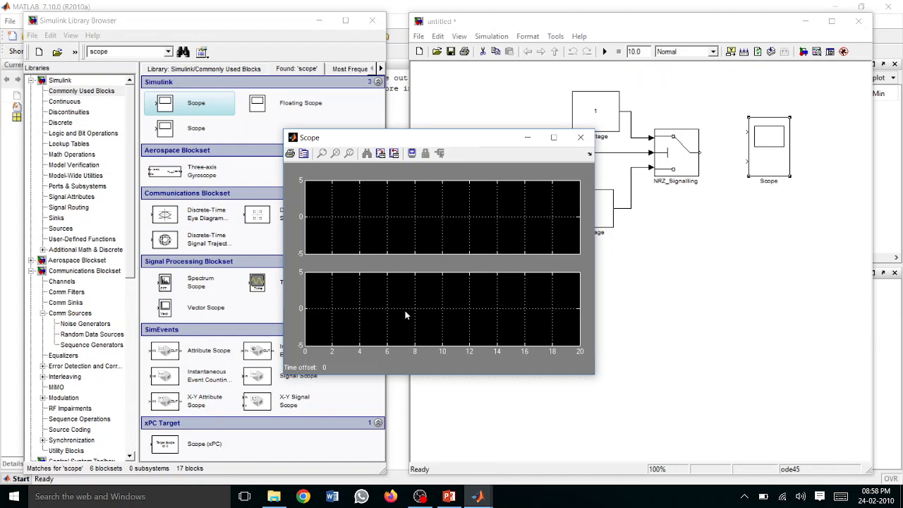
left_click(581, 140)
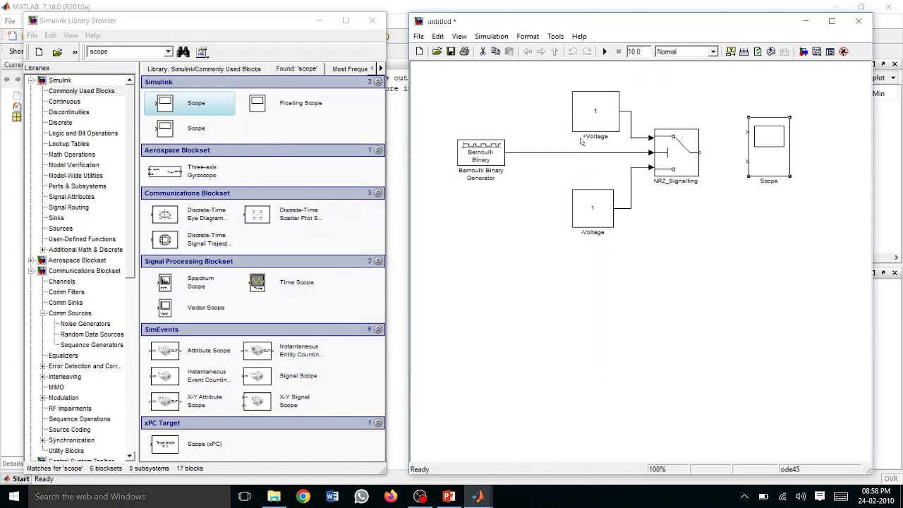
Connect the Bernoulli Binary Generator's signal to the Scope's upper input, routed above +Voltage, and the NRZ_Signalling output to its lower input.
left_click_drag(746, 132, 520, 151)
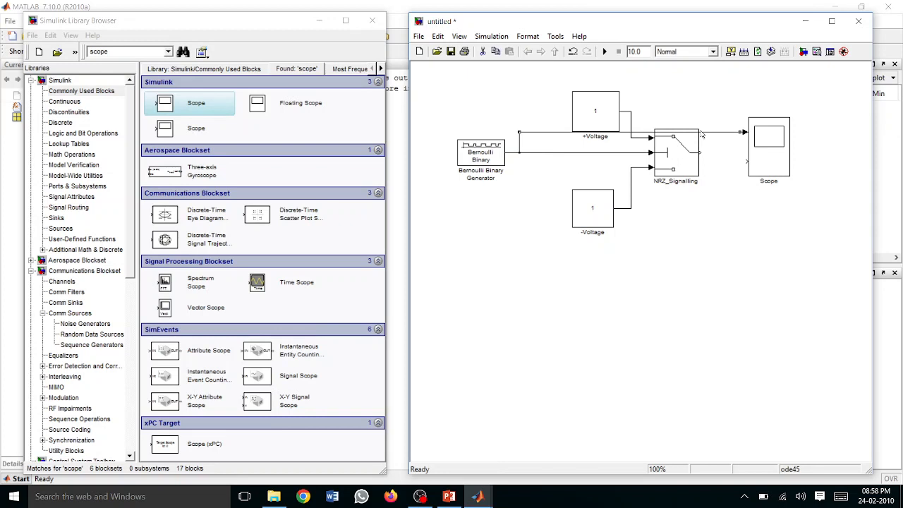
left_click_drag(700, 132, 702, 82)
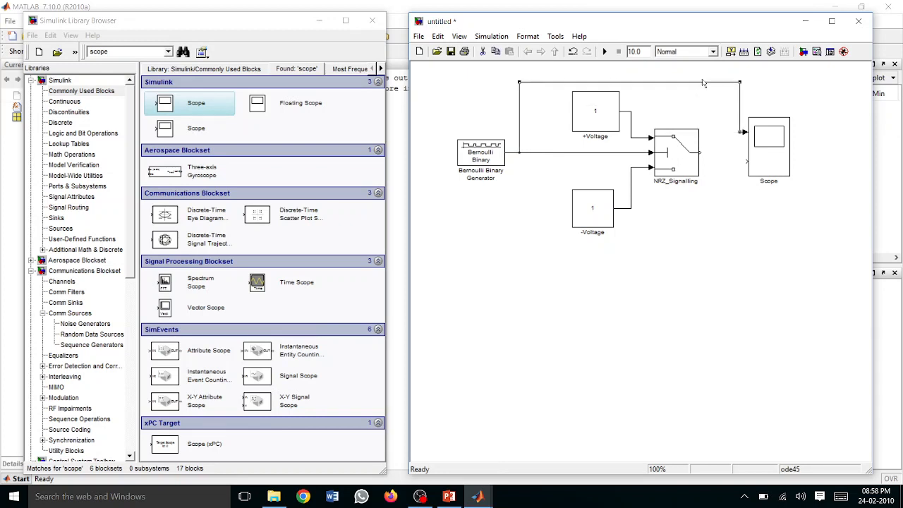
left_click(745, 161)
left_click_drag(744, 161, 701, 153)
left_click(780, 167)
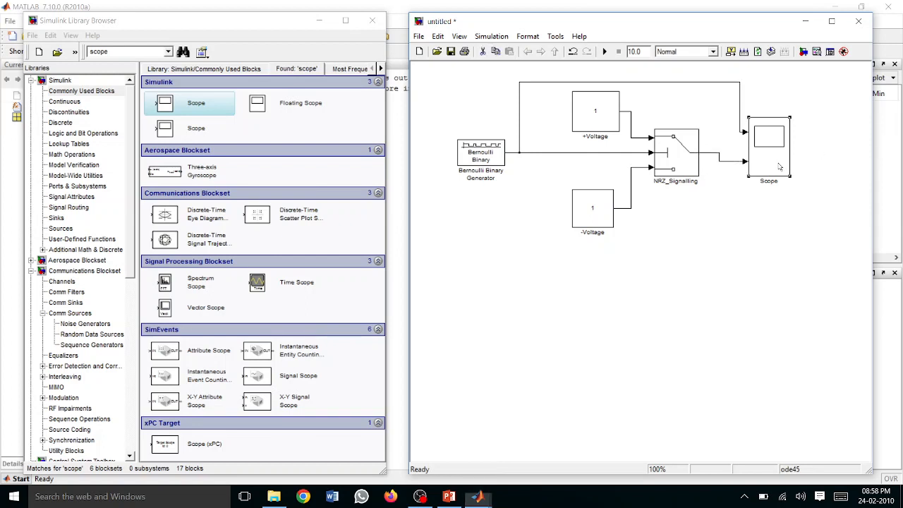
left_click(788, 294)
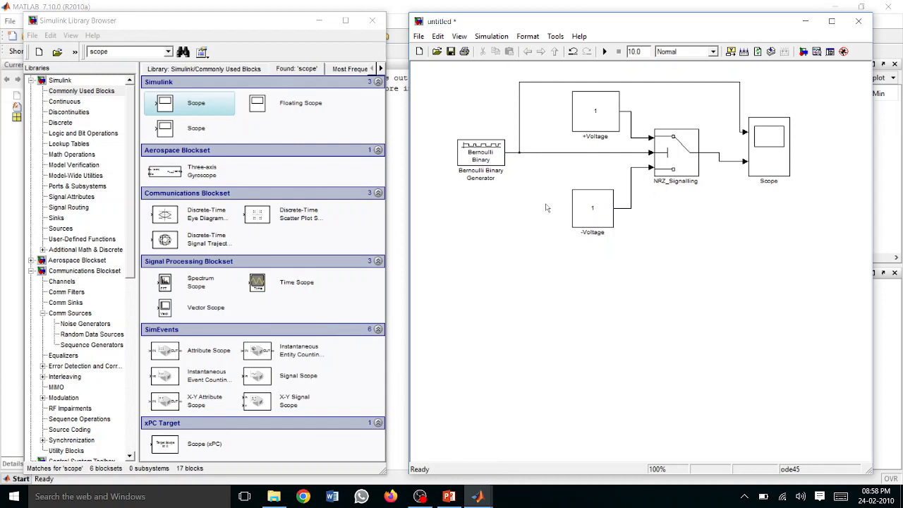
Review the Bernoulli Binary Generator's parameters and set the +Voltage block's constant value to 2.
double_click(489, 162)
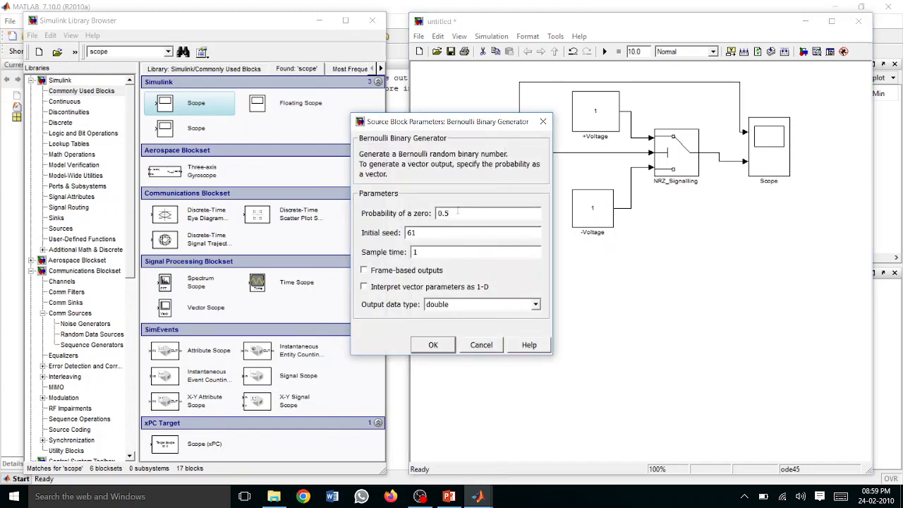
left_click(445, 346)
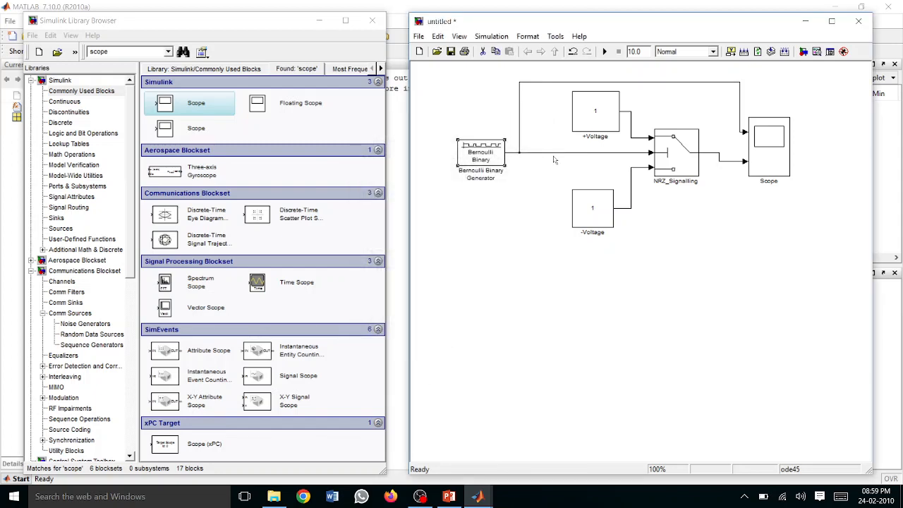
double_click(597, 113)
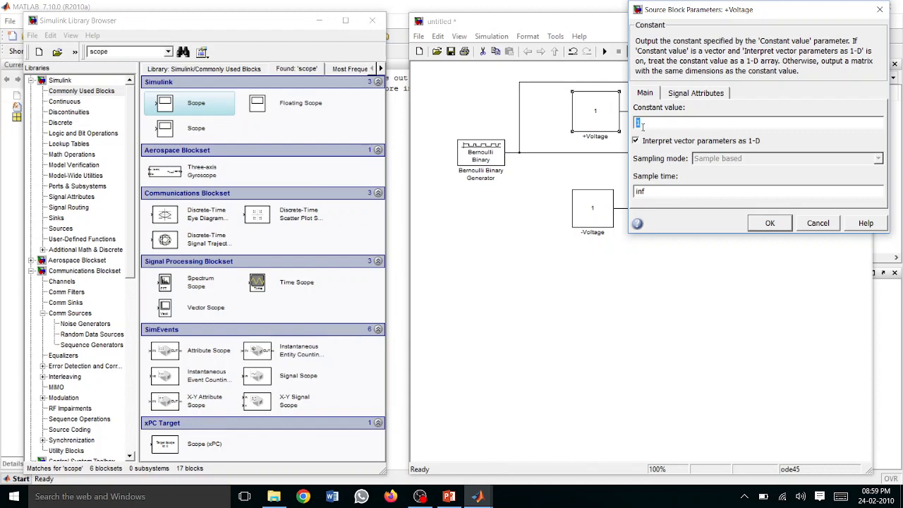
type("2")
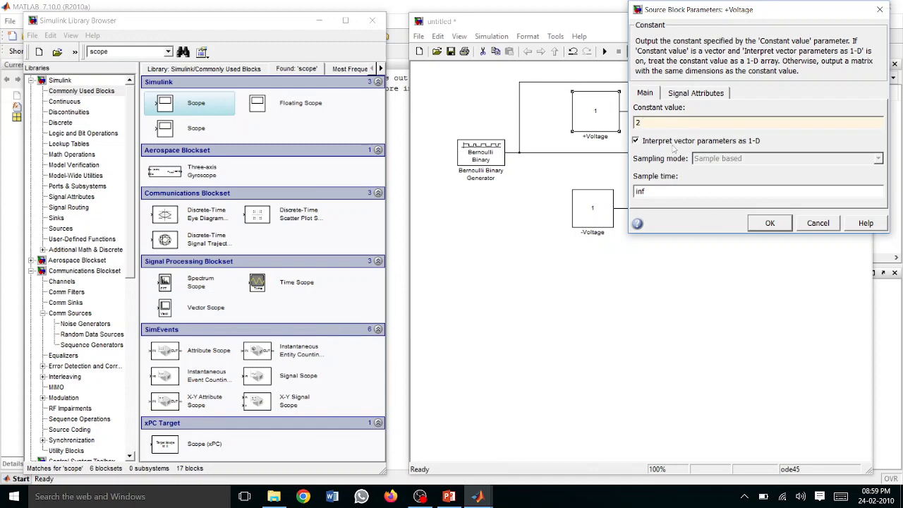
left_click(779, 227)
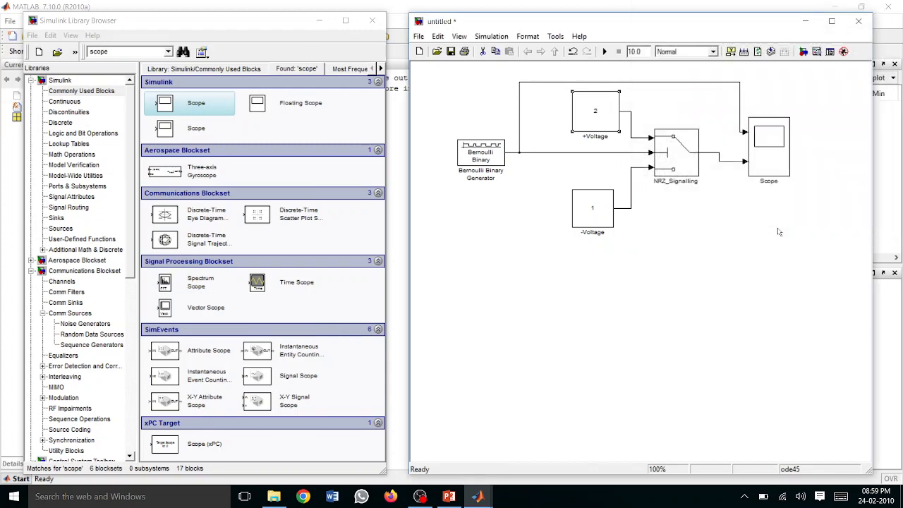
Set the -Voltage block's constant value to -2 and accept the parameters.
double_click(592, 212)
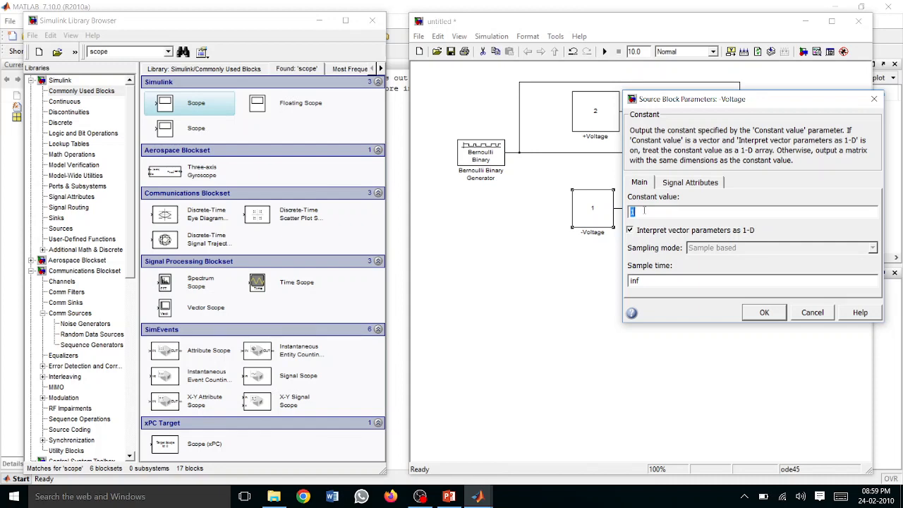
type("-")
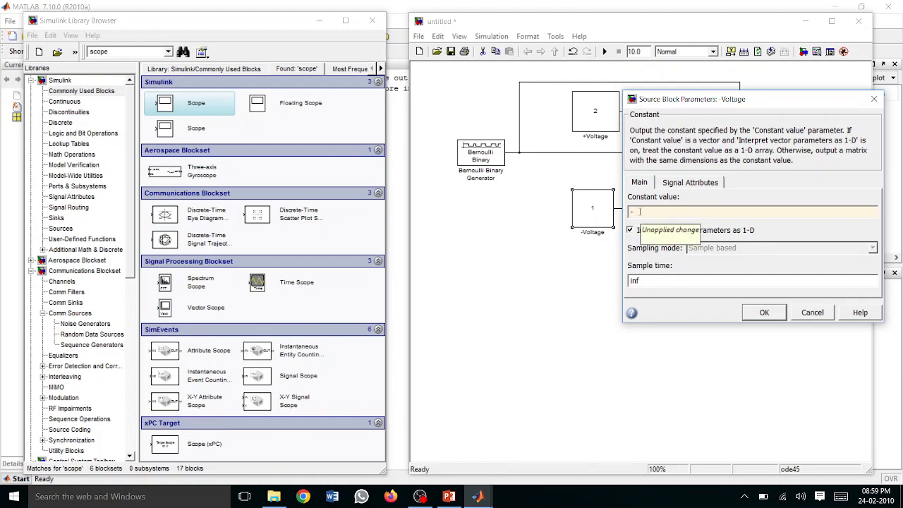
type("23")
key("BackSpace")
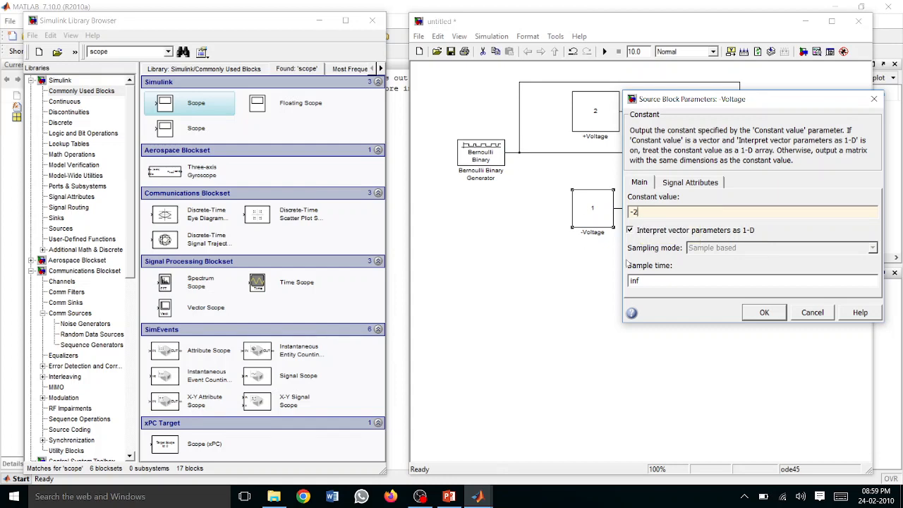
left_click(764, 312)
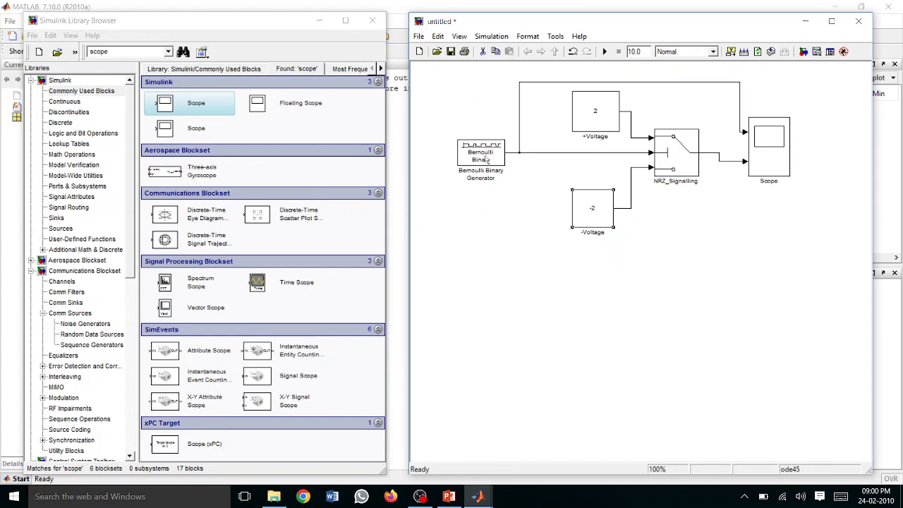
Set the NRZ_Signalling switch's criterion for passing the first input to u2 > Threshold.
double_click(679, 164)
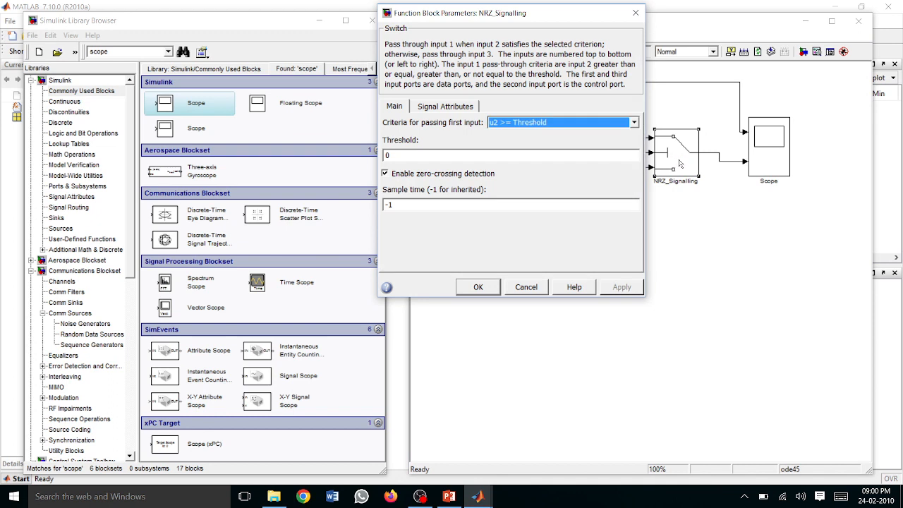
key("Tab")
left_click(419, 152)
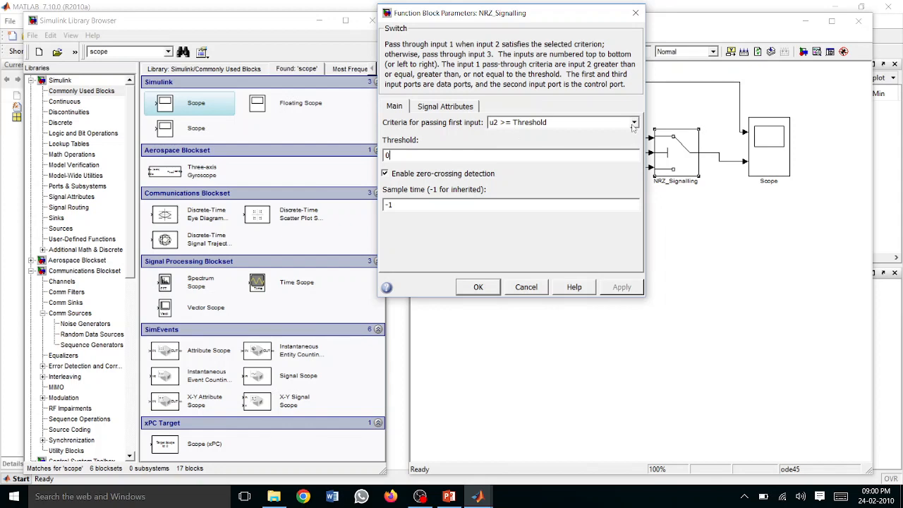
left_click_drag(597, 21, 500, 99)
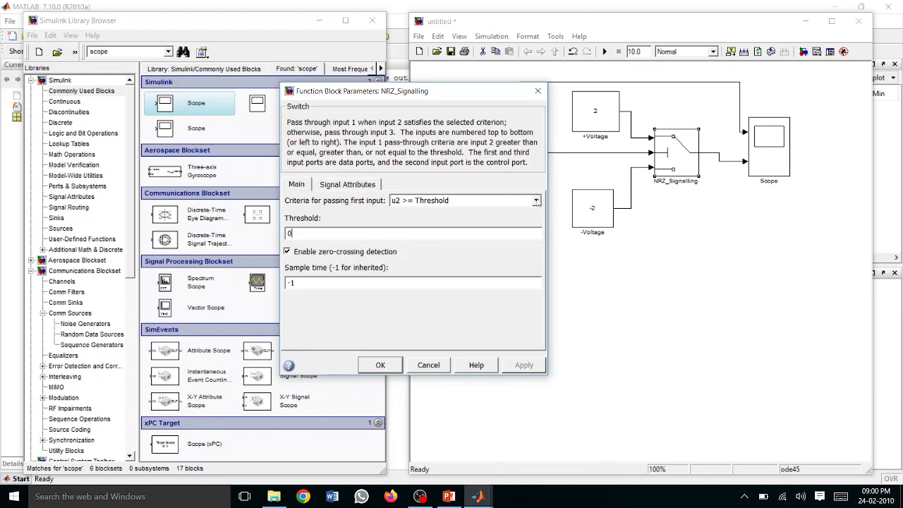
left_click(537, 202)
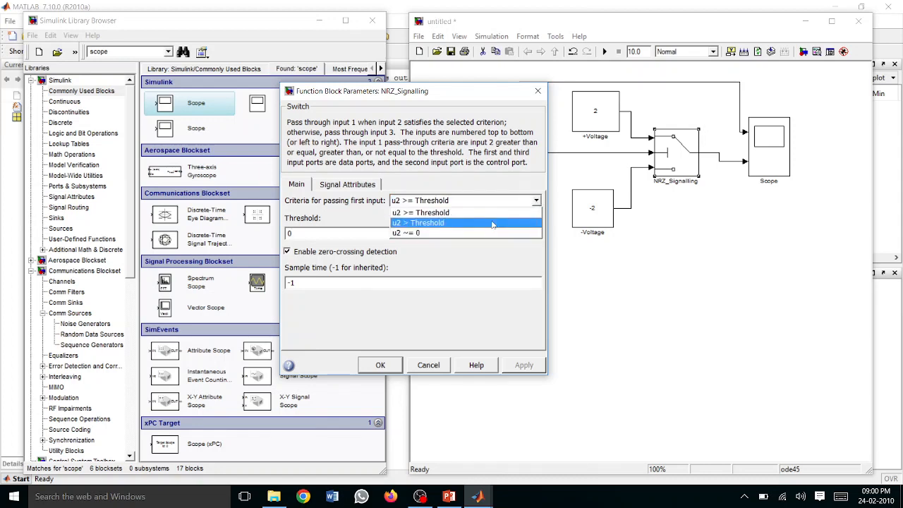
left_click(492, 225)
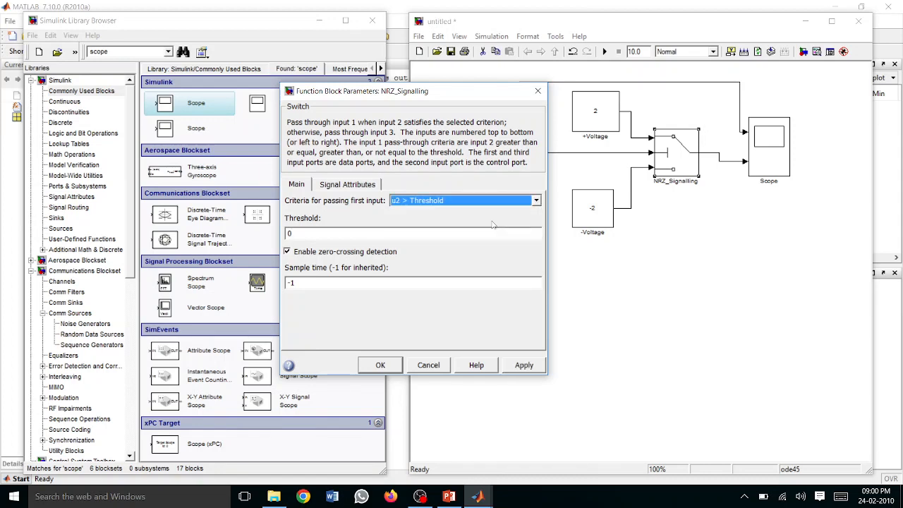
left_click(384, 367)
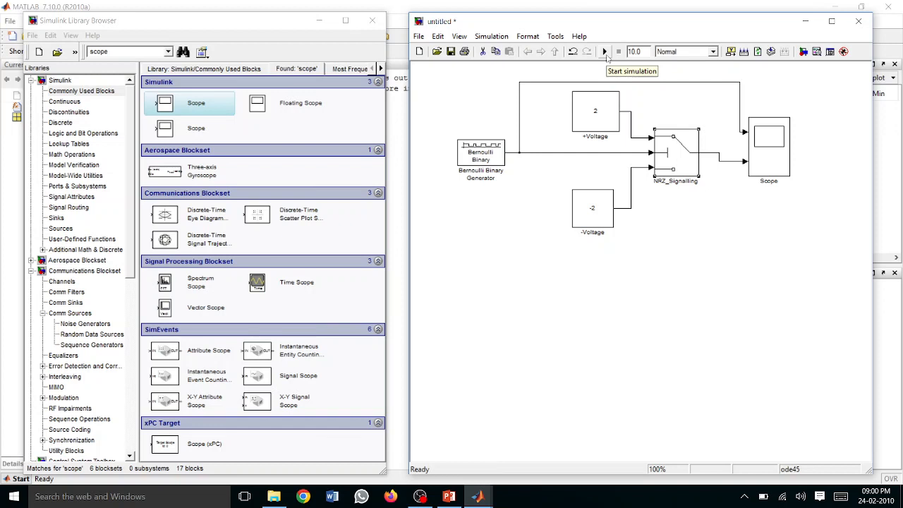
Run the simulation with a stop time of 100 and show the results in a maximized Scope window.
double_click(643, 51)
type("100")
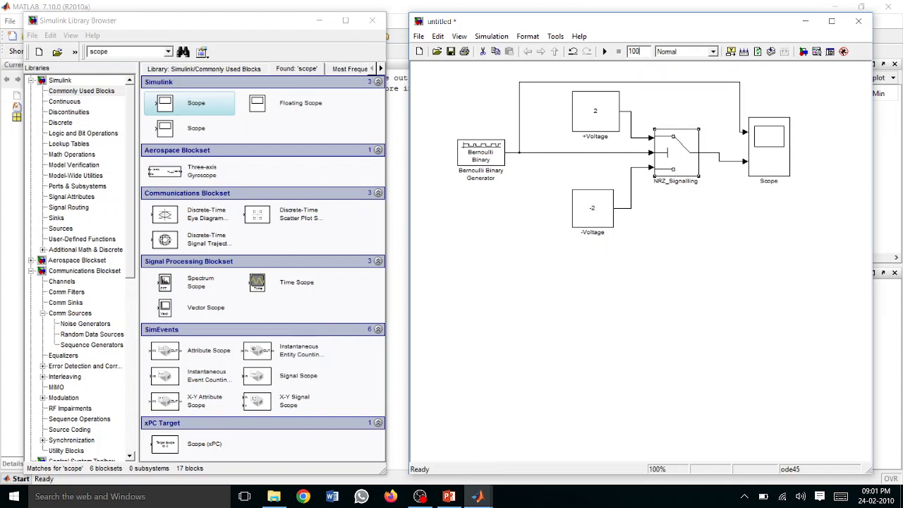
left_click(605, 53)
double_click(780, 161)
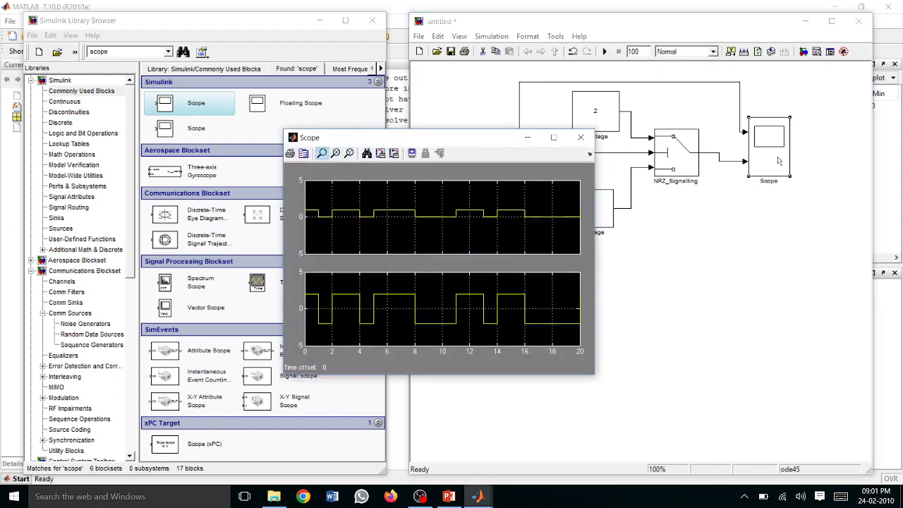
left_click(562, 140)
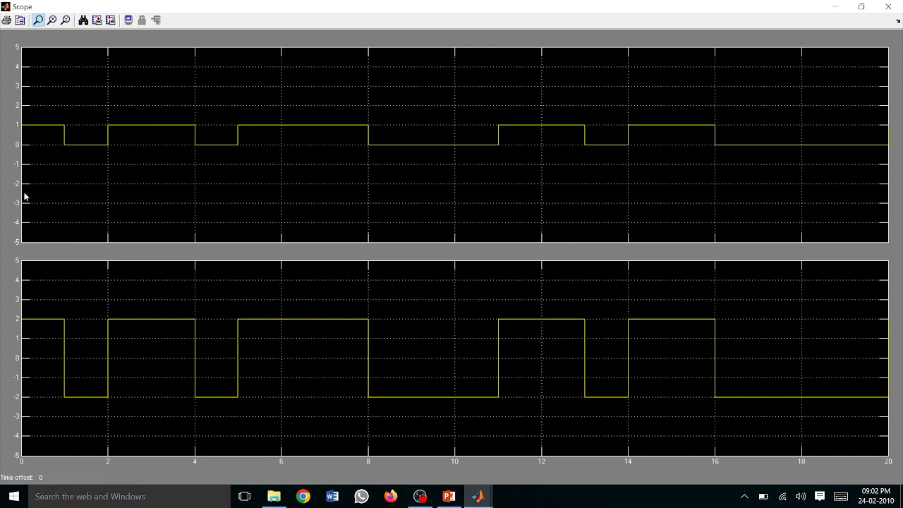
Set the upper Scope axis to a Y range of -3 to 3 and title it Binary Data.
right_click(18, 140)
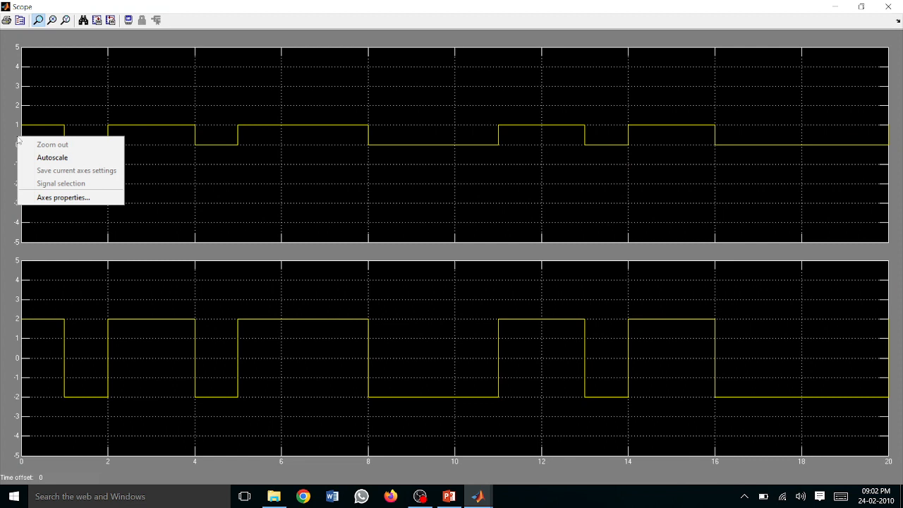
left_click(59, 197)
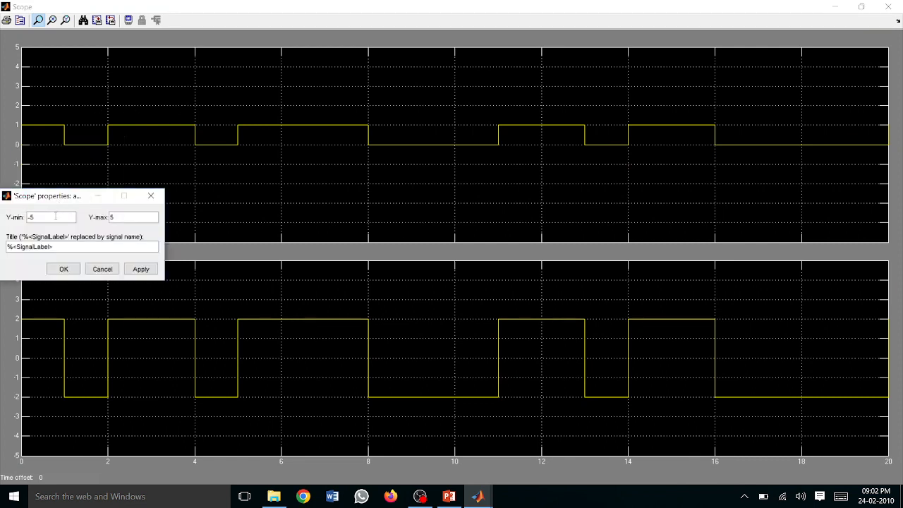
left_click(55, 217)
key("BackSpace")
type("3")
key("Tab")
type("3")
left_click(79, 250)
key("BackSpace")
key("BackSpace")
key("BackSpace")
key("BackSpace")
key("BackSpace")
key("BackSpace")
key("BackSpace")
key("BackSpace")
key("BackSpace")
key("BackSpace")
key("BackSpace")
key("BackSpace")
key("BackSpace")
key("BackSpace")
type("Binary Data")
left_click(146, 272)
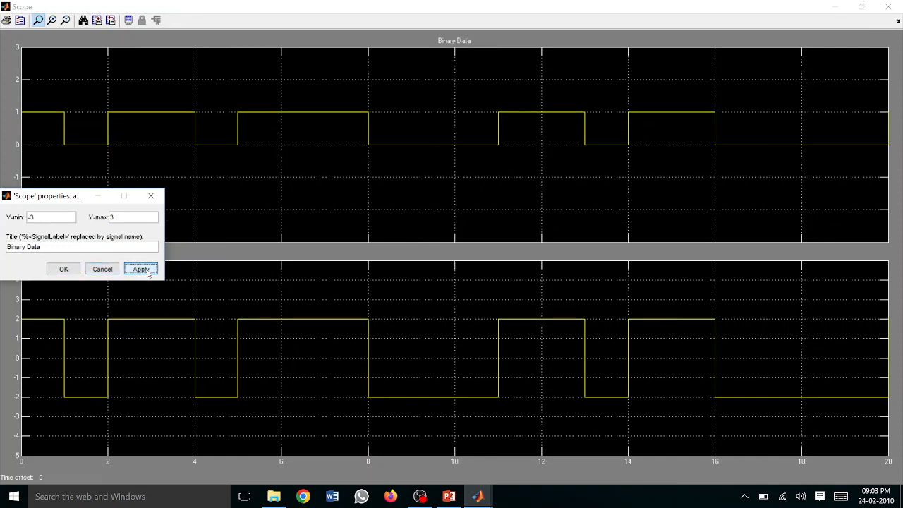
left_click(66, 269)
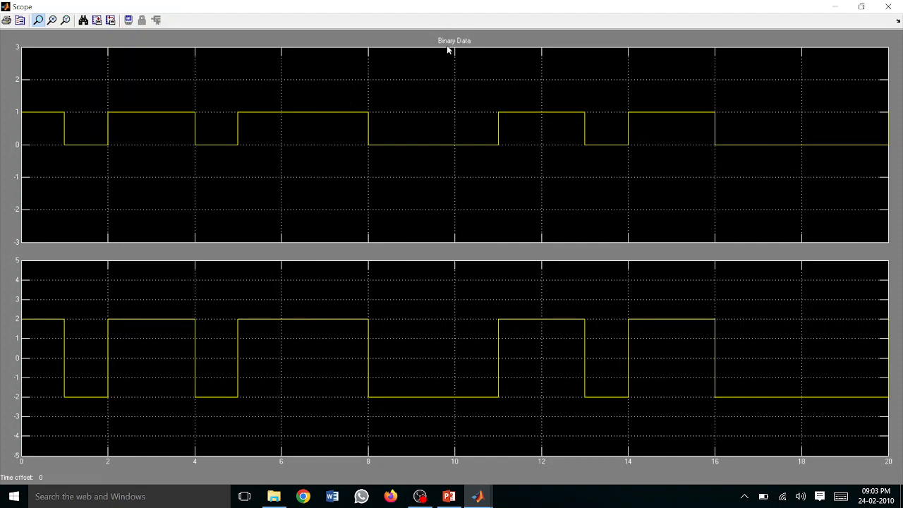
Set the lower Scope axis to a Y range of -3 to 3 and title it NRZ_Signalling.
right_click(19, 356)
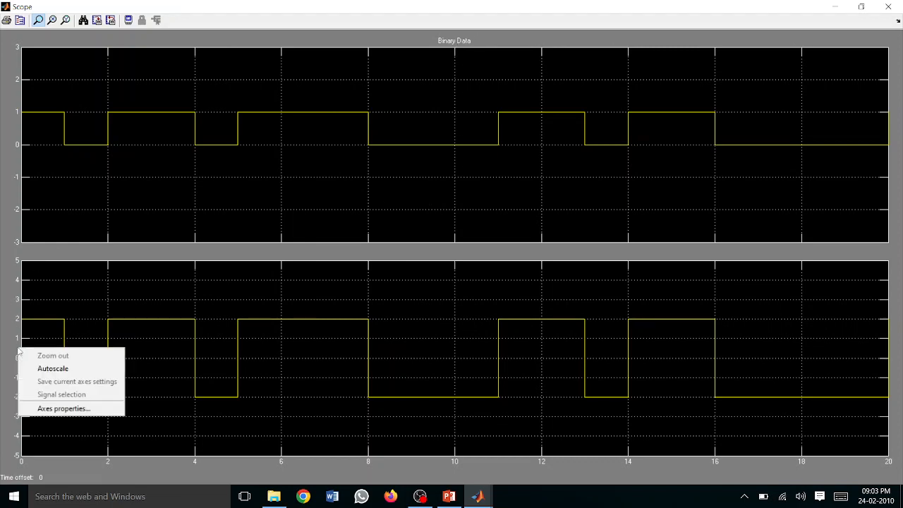
left_click(80, 409)
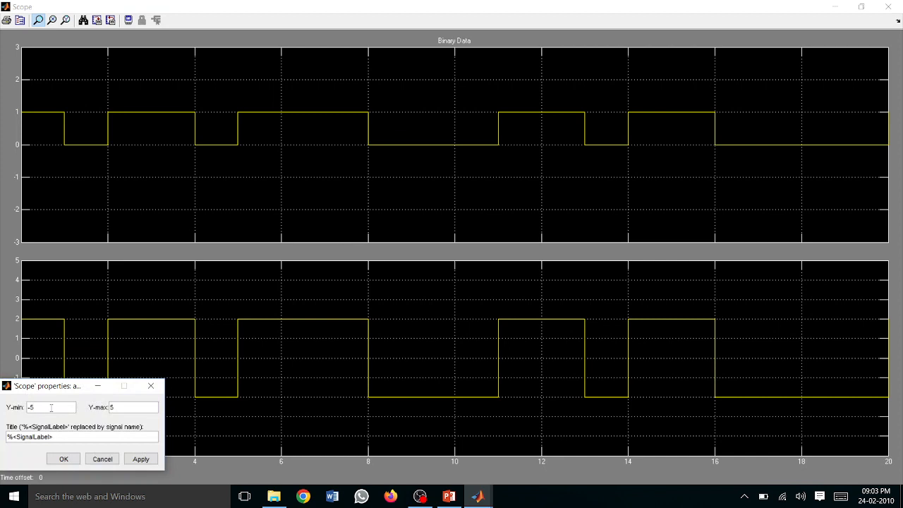
key("BackSpace")
type("3")
key("Tab")
type("3")
key("BackSpace")
key("BackSpace")
key("BackSpace")
key("BackSpace")
key("BackSpace")
key("BackSpace")
key("BackSpace")
key("BackSpace")
key("BackSpace")
key("BackSpace")
key("BackSpace")
key("BackSpace")
key("BackSpace")
type("NRZ_Signalling")
left_click(141, 459)
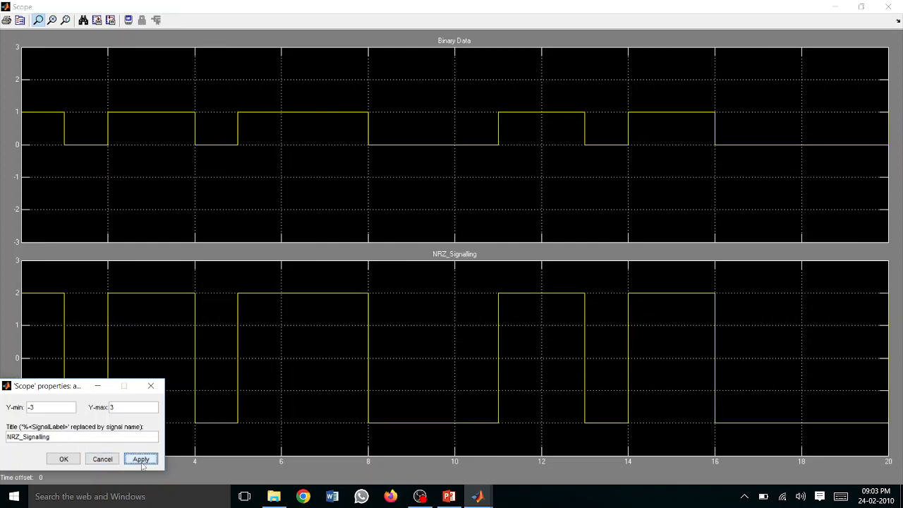
left_click(64, 459)
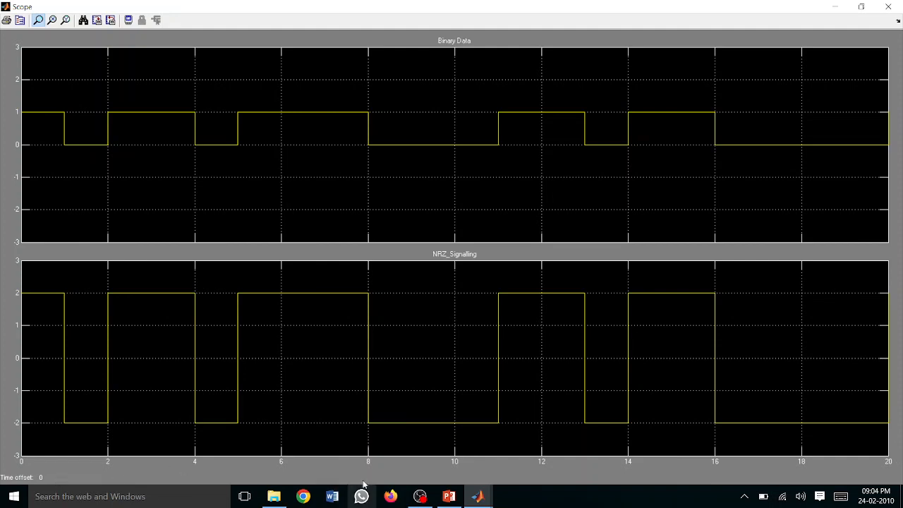
Save the model as NRZ_Sig in the Desktop's Comm_lab folder, using the Simulink Models (*.mdl) file type.
left_click(834, 6)
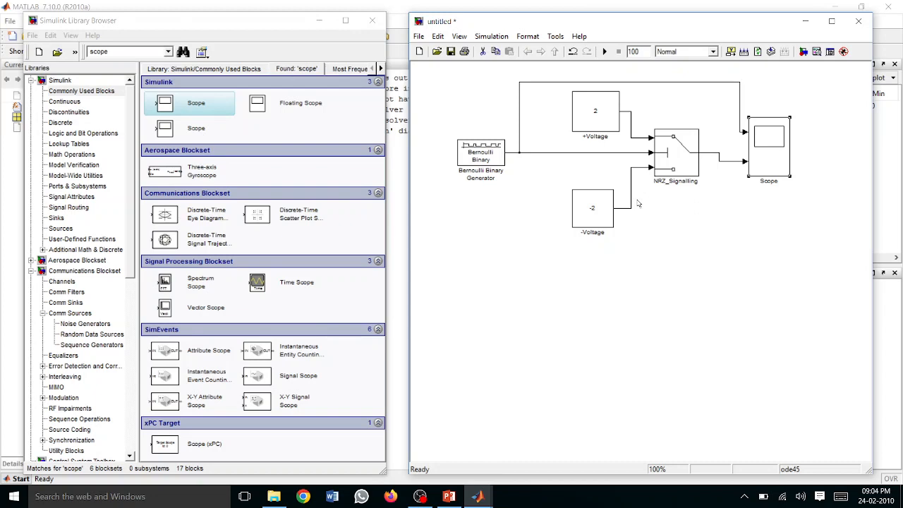
left_click(420, 38)
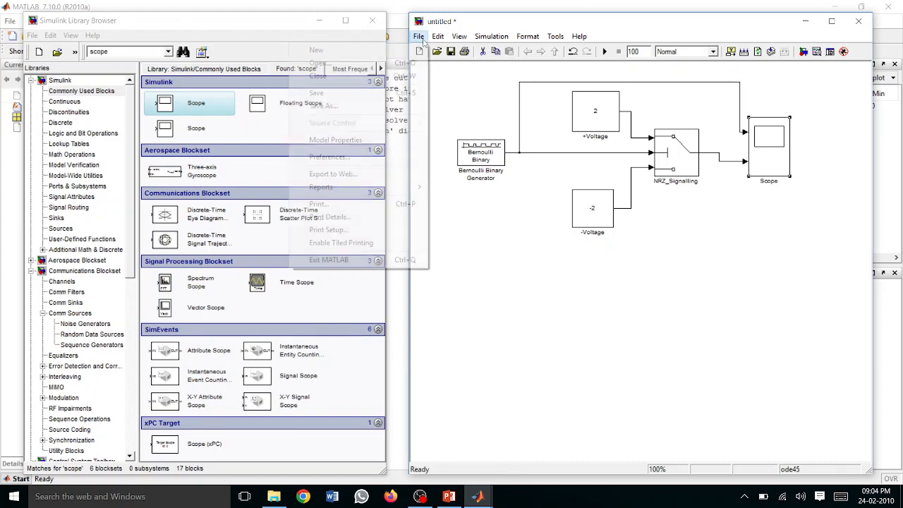
left_click(365, 106)
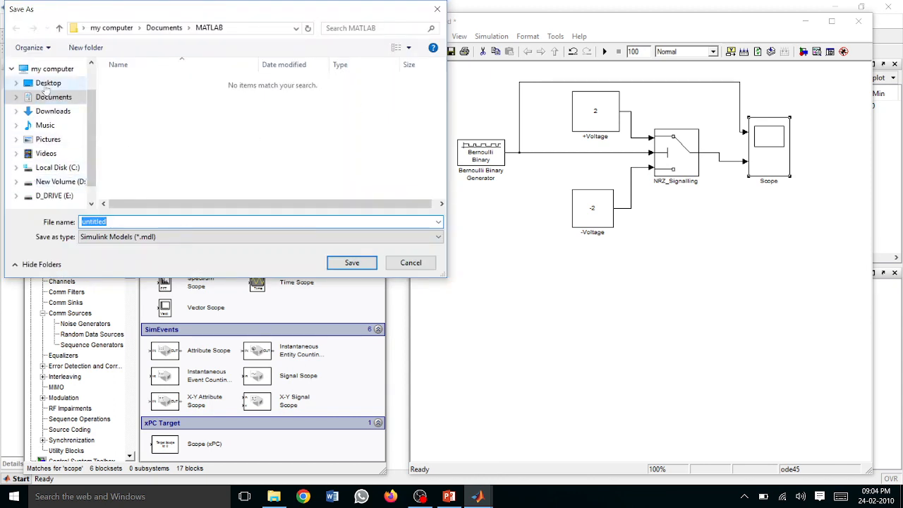
left_click(47, 83)
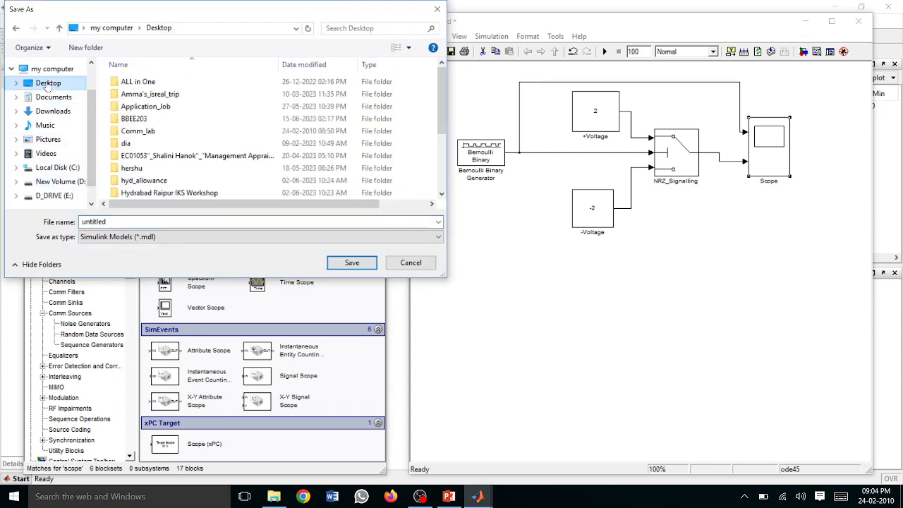
double_click(147, 135)
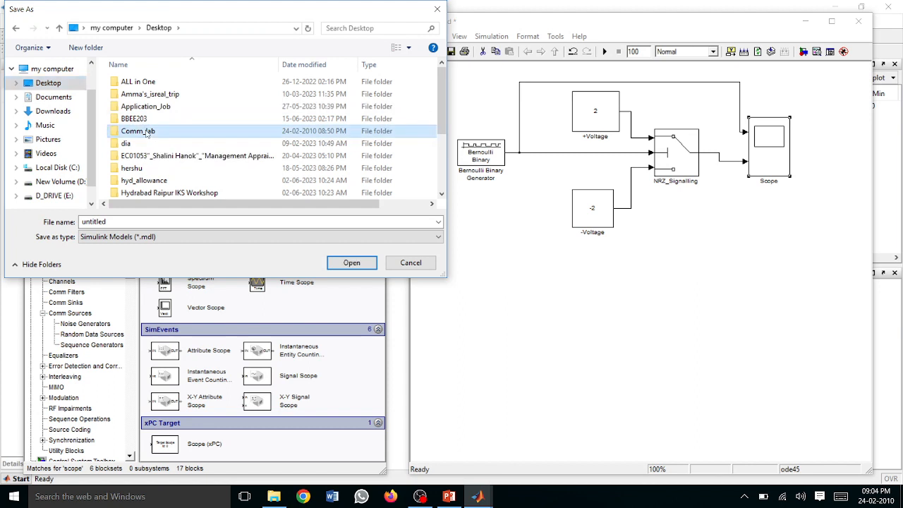
double_click(122, 221)
type("N")
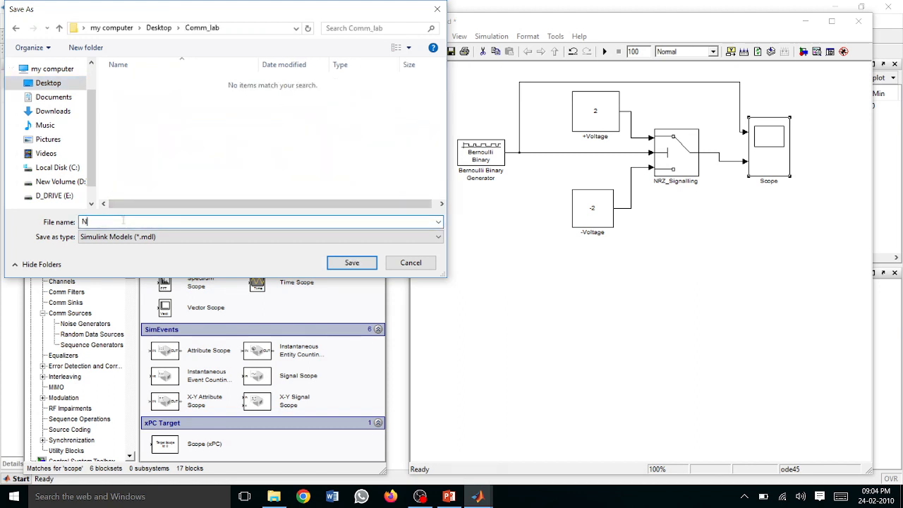
type("RZ_Sig")
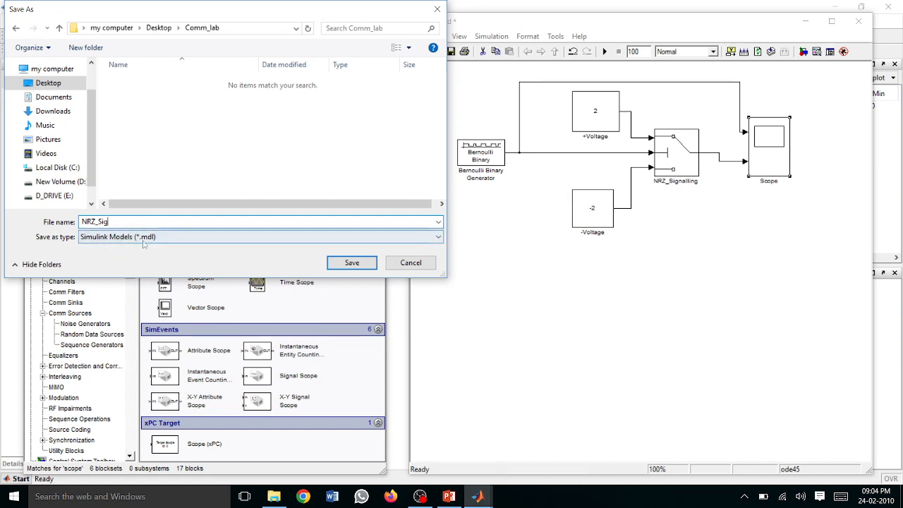
left_click(221, 240)
left_click(210, 251)
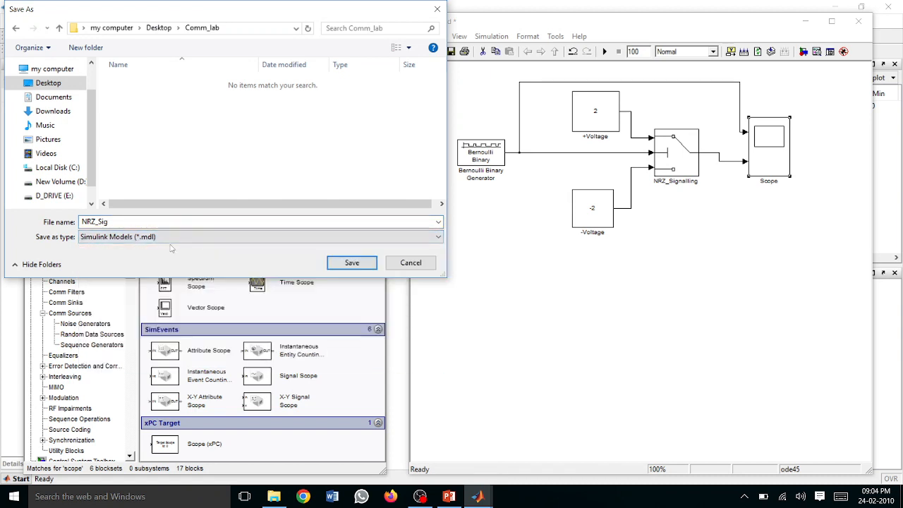
left_click(337, 266)
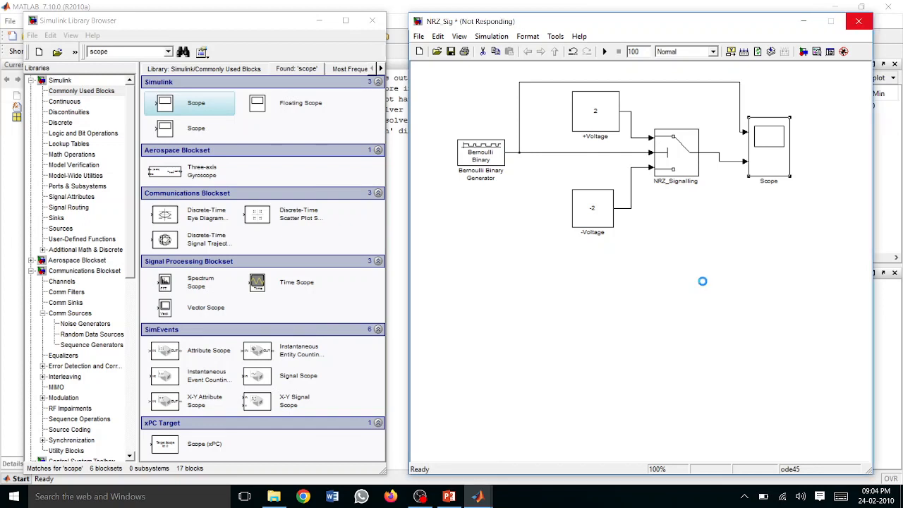
key("ctrl+s")
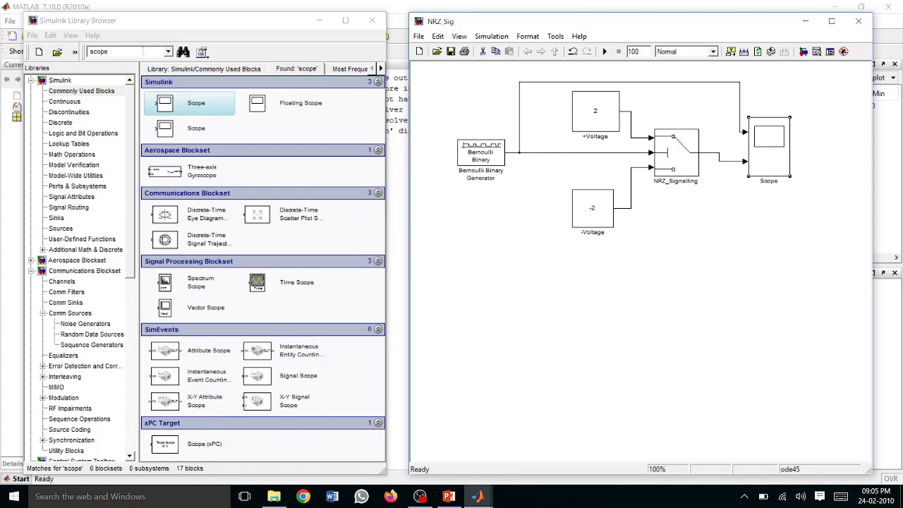
Search the block library for white noise and place a Band-Limited White Noise block below the -Voltage block.
double_click(142, 51)
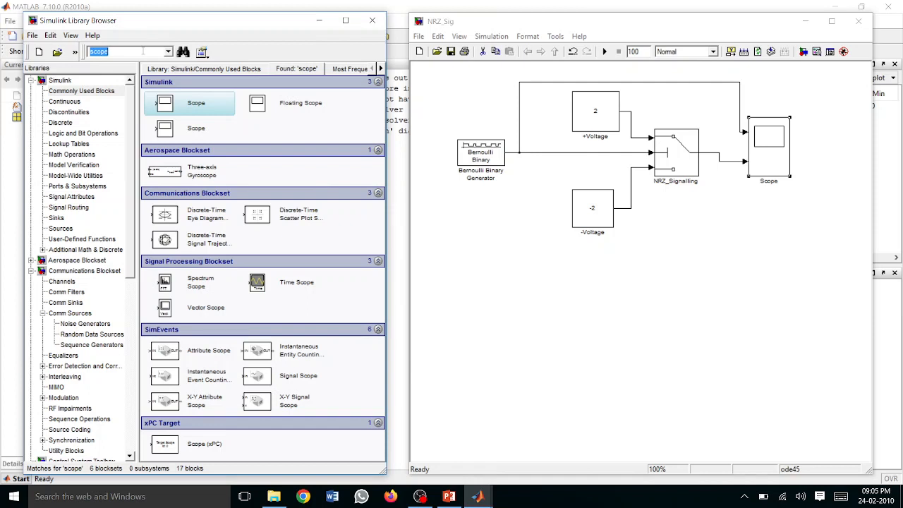
type("white")
key("Return")
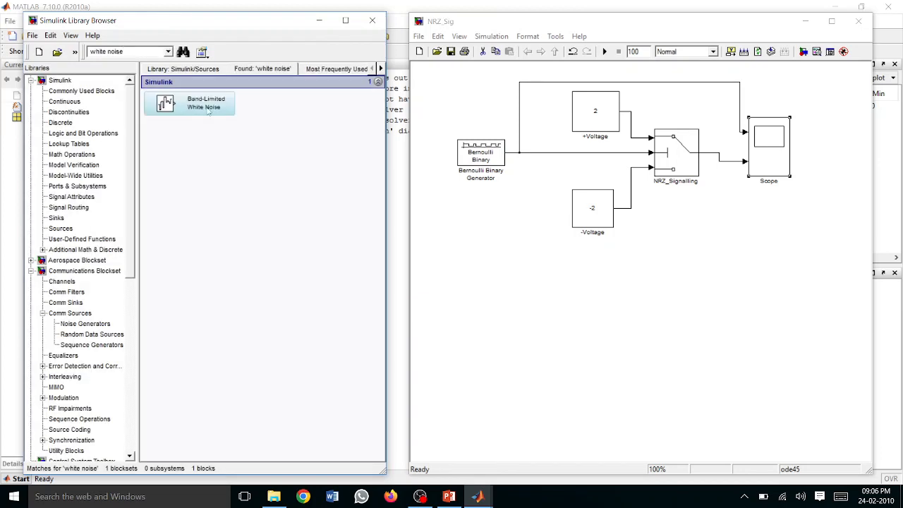
left_click(196, 105)
left_click_drag(197, 106, 649, 290)
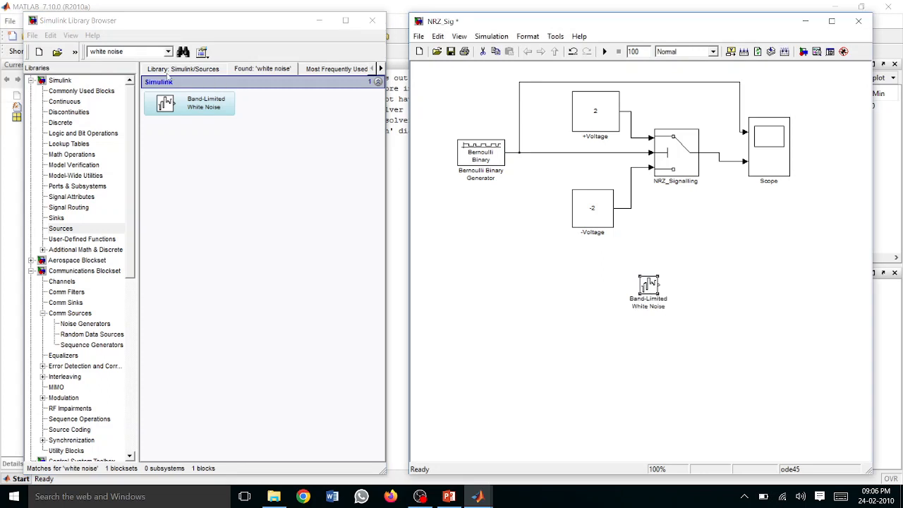
Search the block library for add and place an Add block above and to the right of the noise block.
left_click(128, 51)
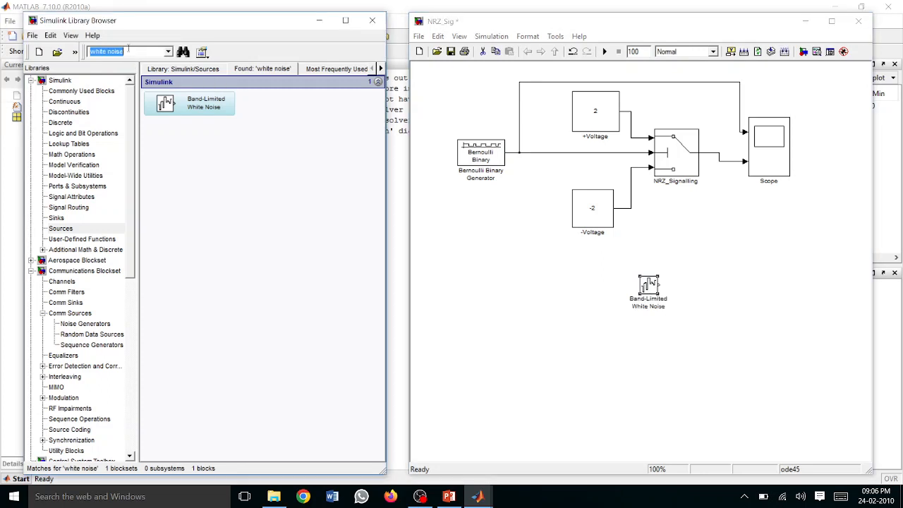
type("add")
key("Return")
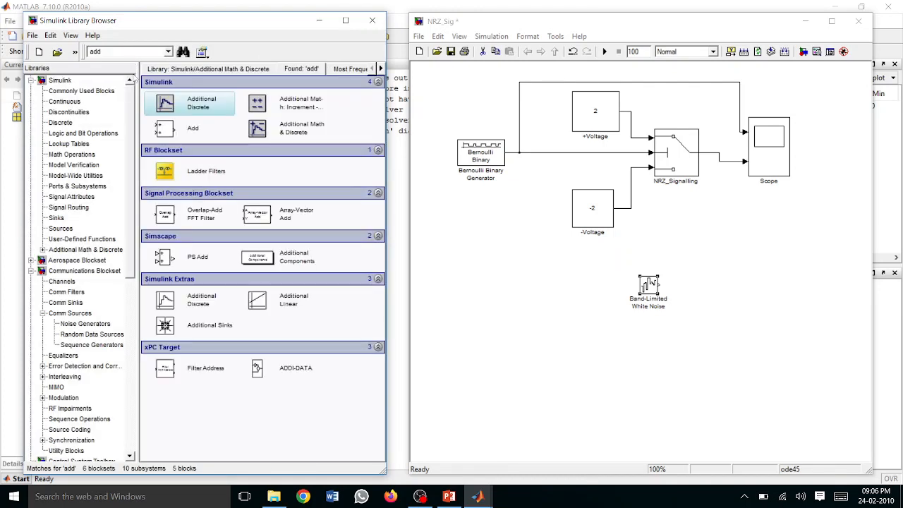
left_click_drag(176, 131, 714, 256)
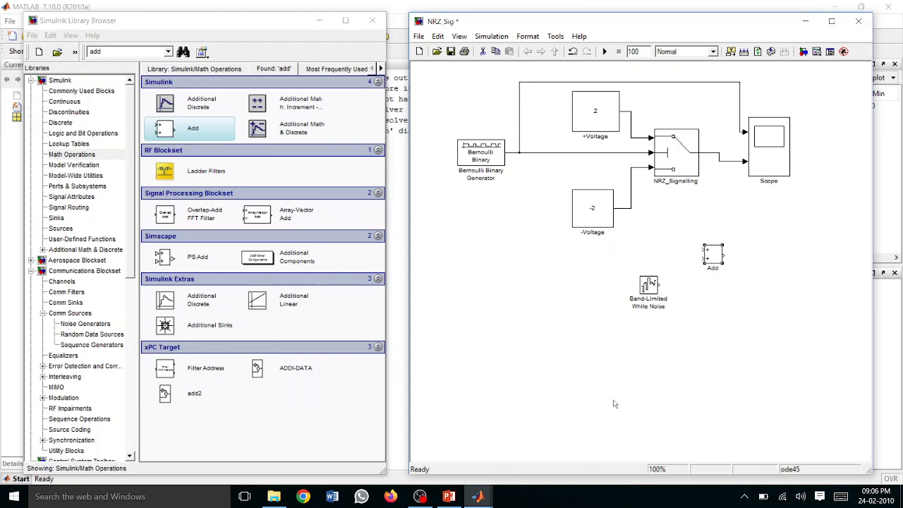
Enlarge the Band-Limited White Noise block and connect its output to the Add block's lower input.
left_click(650, 286)
left_click_drag(672, 320, 674, 318)
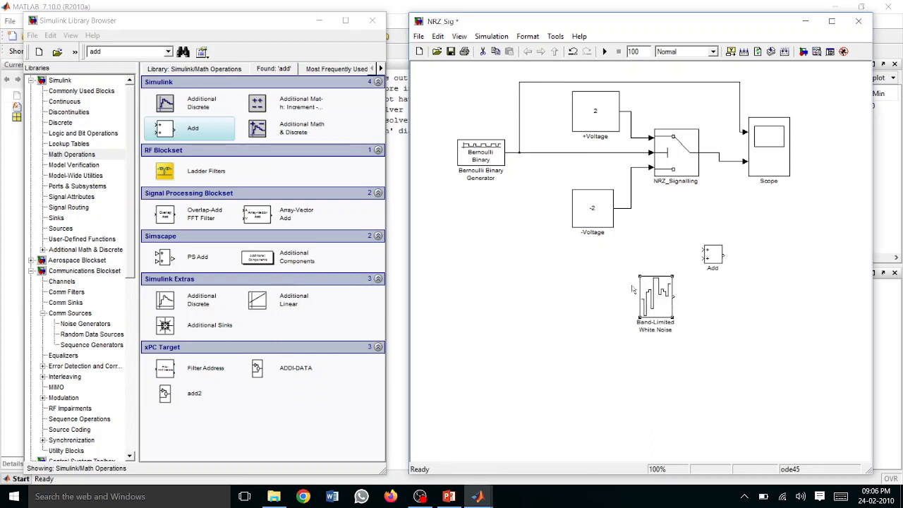
left_click(718, 255)
mouse_move(722, 268)
left_mouse_down()
mouse_move(740, 276)
mouse_move(723, 259)
left_mouse_up()
left_click_drag(675, 295, 702, 252)
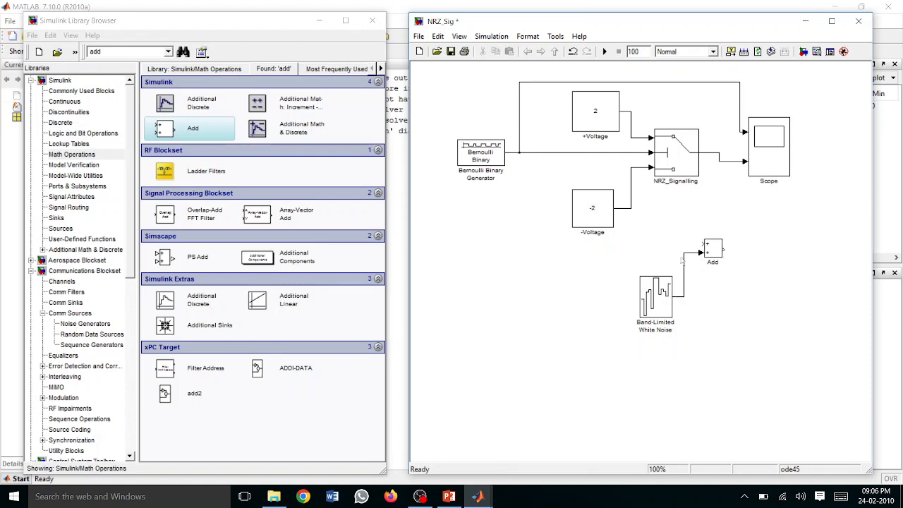
Branch the NRZ_Signalling output line to the Add block's upper input and reroute the branch clear of the switch block.
left_click(709, 155)
left_click_drag(708, 162, 705, 162)
key("ctrl+z")
mouse_move(703, 244)
left_mouse_down()
mouse_move(683, 208)
mouse_move(722, 161)
left_mouse_up()
left_click(695, 210)
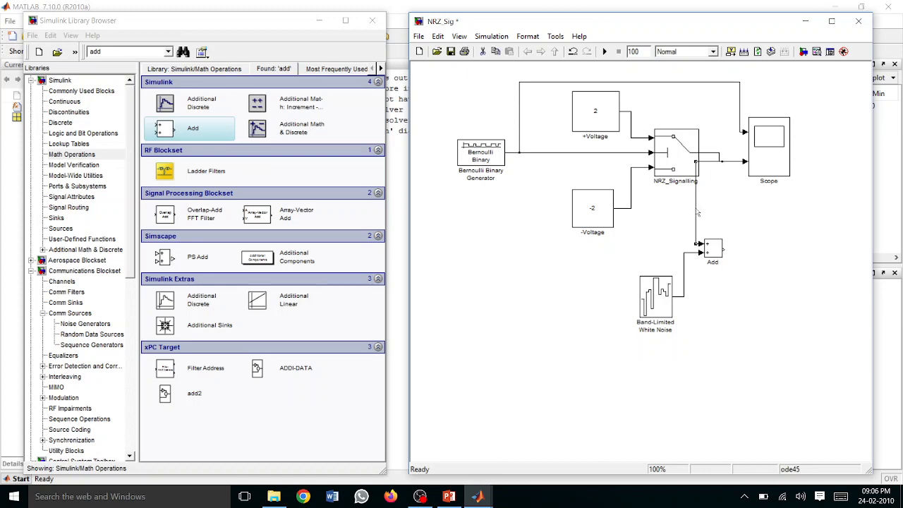
left_click_drag(695, 210, 710, 211)
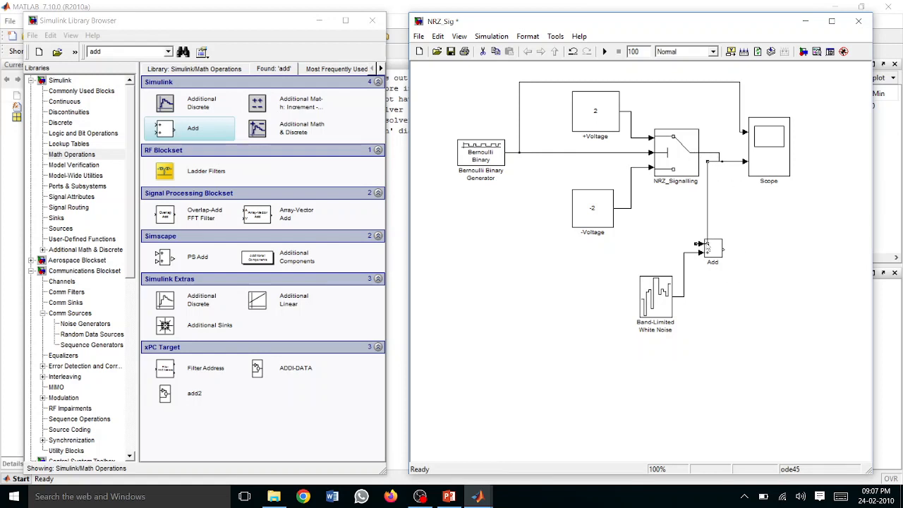
left_click_drag(708, 244, 705, 244)
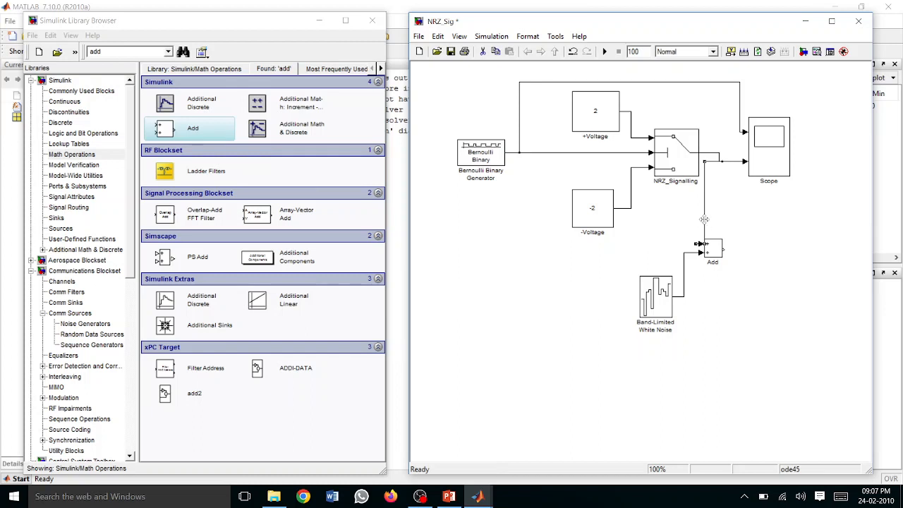
mouse_move(703, 220)
left_mouse_down()
mouse_move(720, 221)
mouse_move(715, 243)
mouse_move(713, 229)
left_mouse_up()
key("ctrl+z")
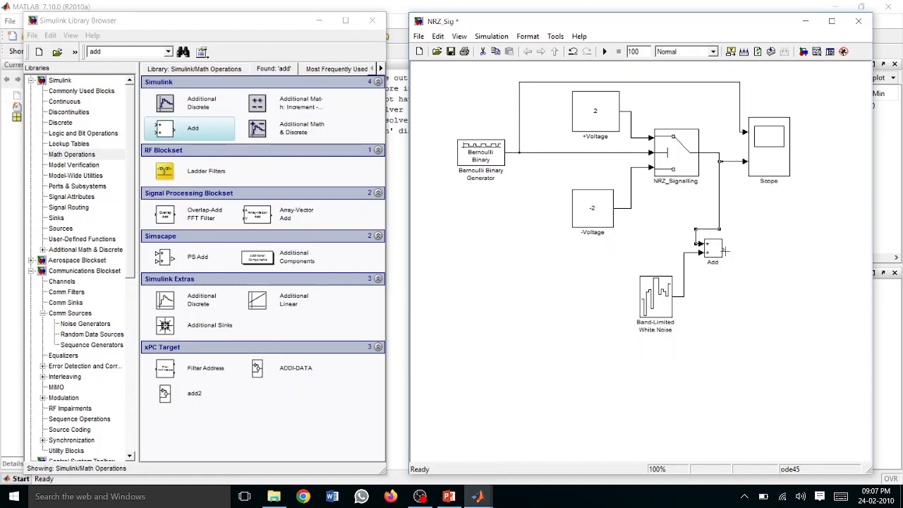
Search the block library for eye and place a Discrete-Time Eye Diagram Scope to the right of the Add block.
left_click(146, 52)
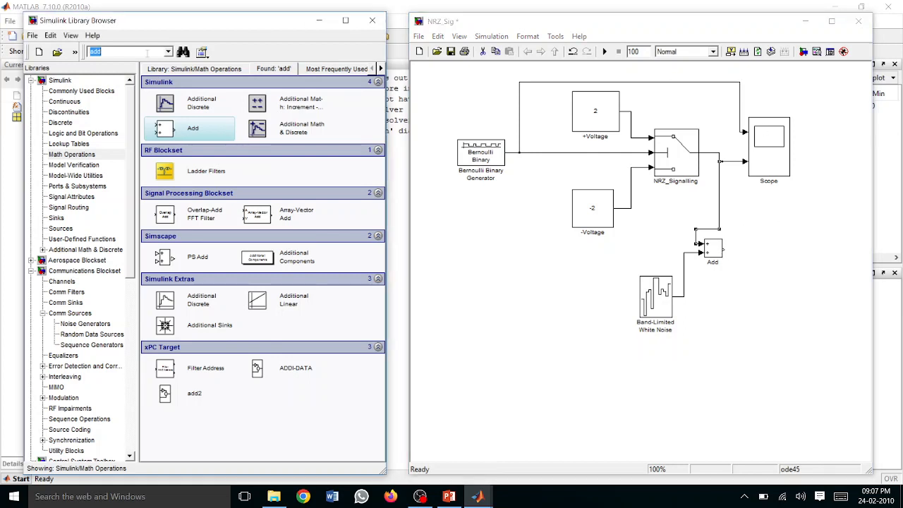
type("eye")
key("Return")
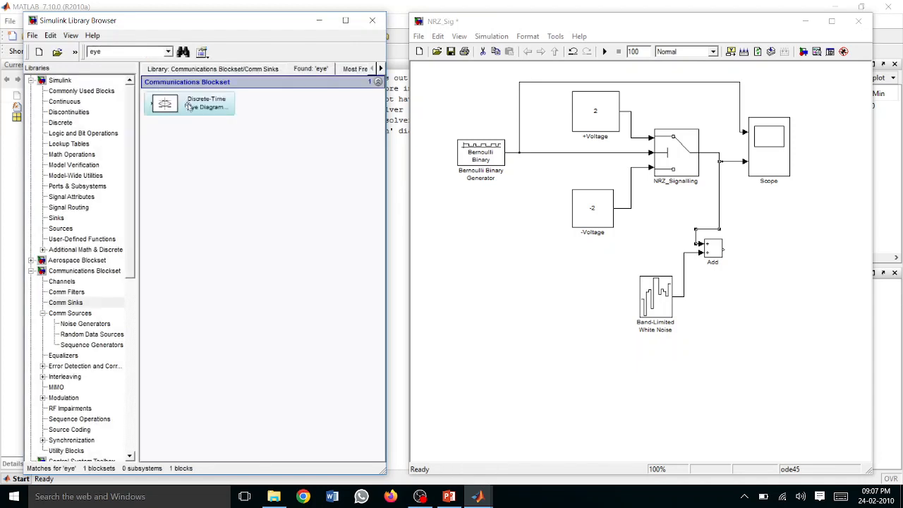
left_click_drag(189, 106, 777, 256)
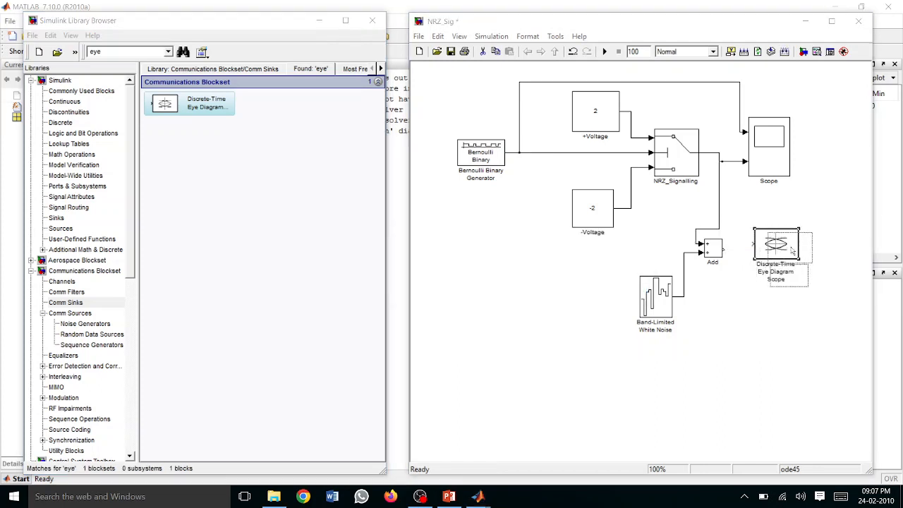
left_click_drag(777, 247, 789, 249)
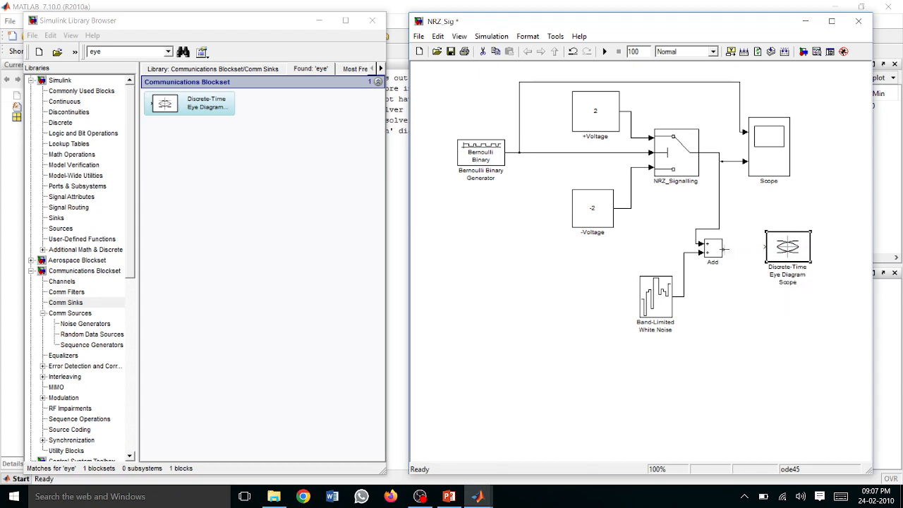
Connect the Add block's output to the Discrete-Time Eye Diagram Scope and nudge the scope block so the line runs straight.
left_click_drag(723, 249, 791, 264)
key("Up")
key("Up")
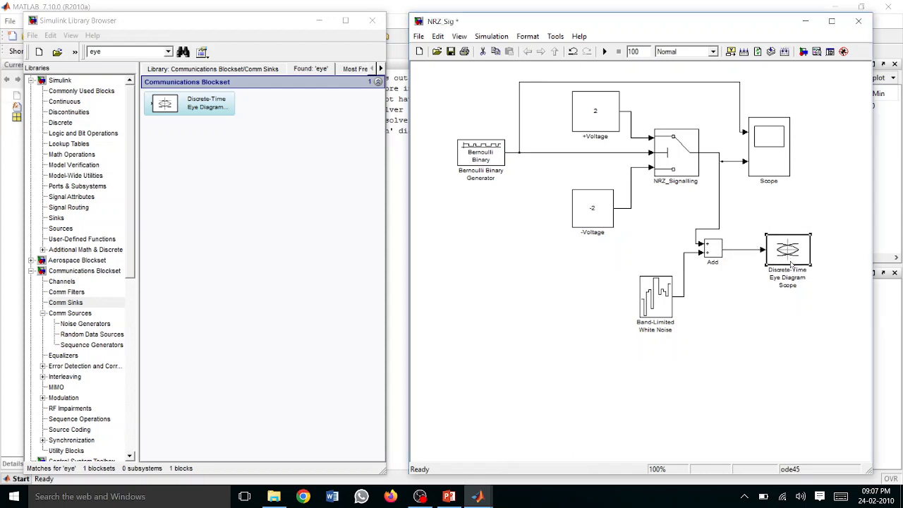
key("Down")
Set the Scope's number of axes to 3 and connect its third input to the Add block's output line.
left_click(775, 158)
double_click(775, 158)
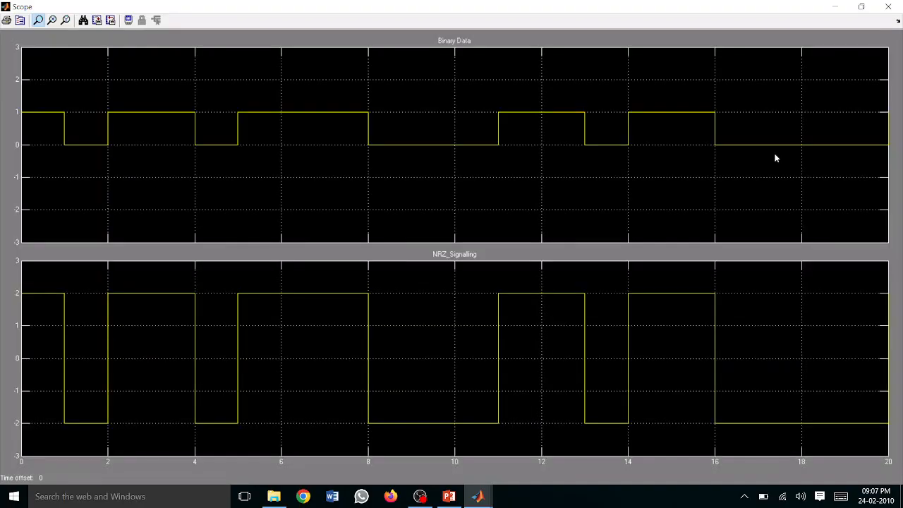
left_click(20, 19)
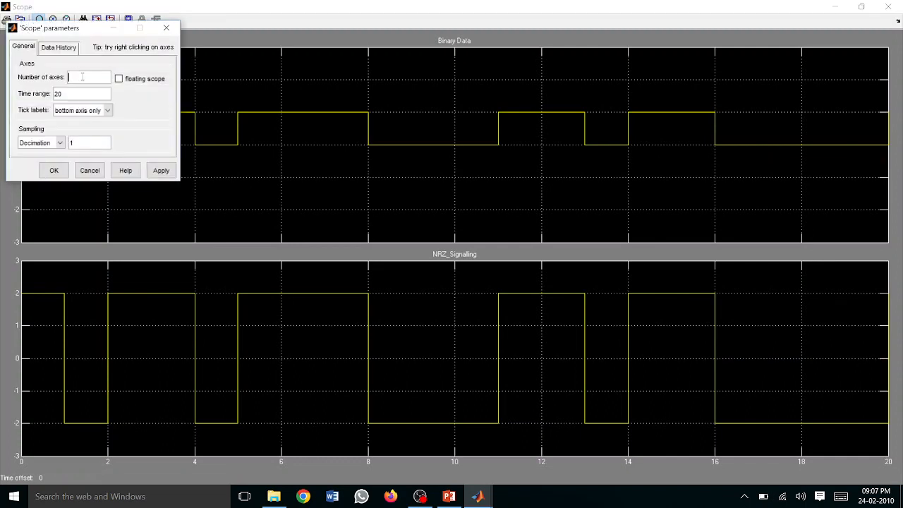
type("3")
left_click(161, 171)
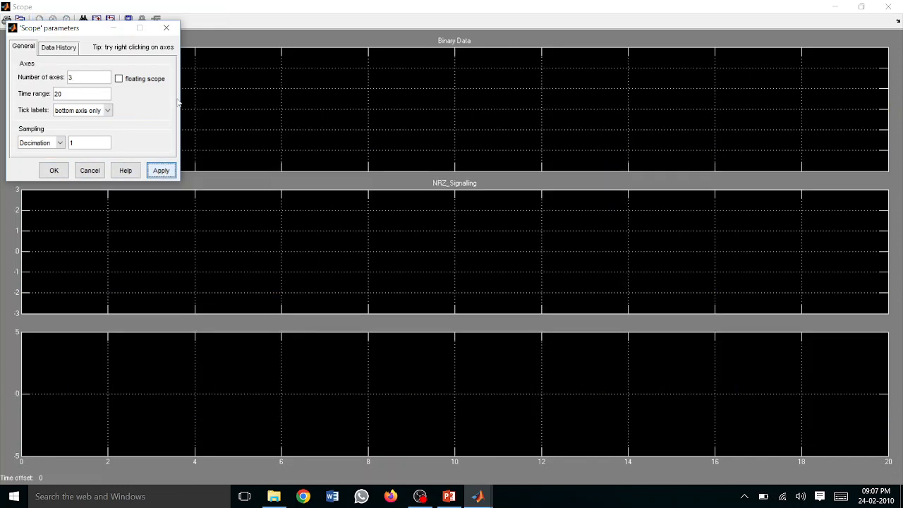
left_click(56, 172)
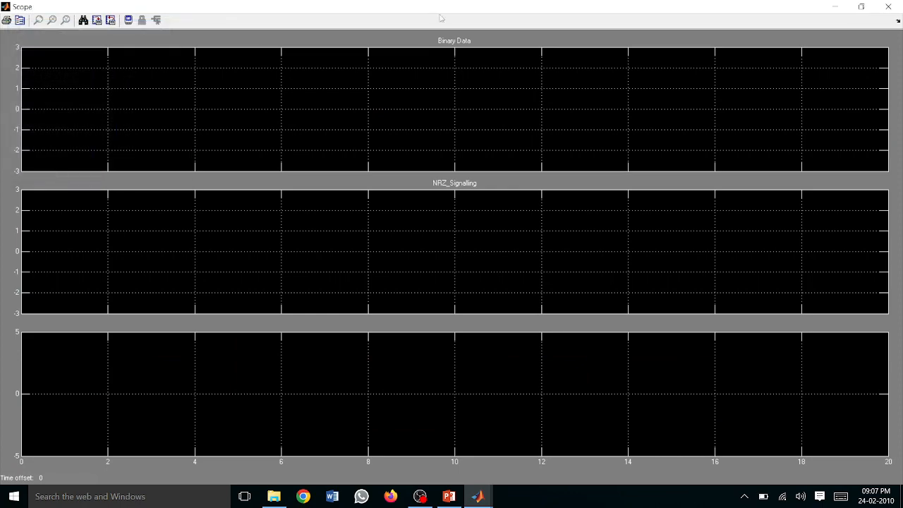
left_click(834, 7)
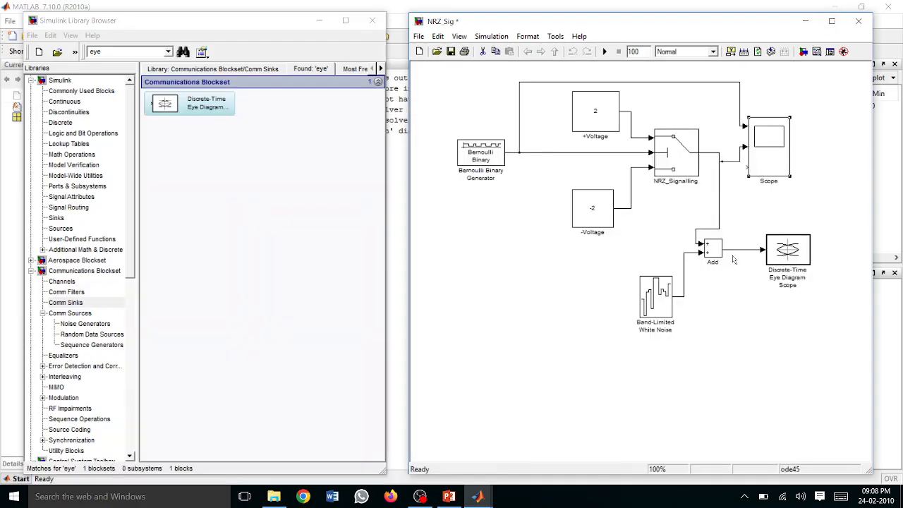
left_click_drag(746, 168, 743, 250)
Set the Band-Limited White Noise block's noise power to [0.0001].
double_click(653, 311)
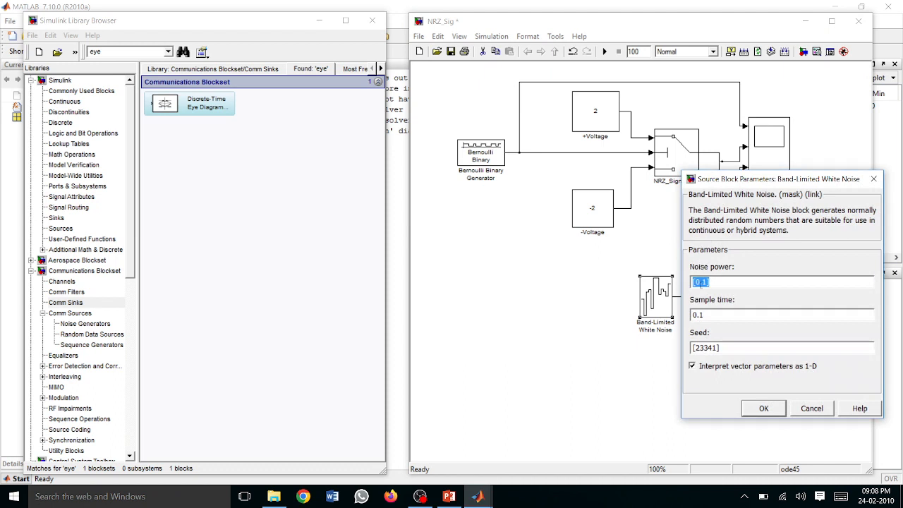
left_click(699, 282)
type("000")
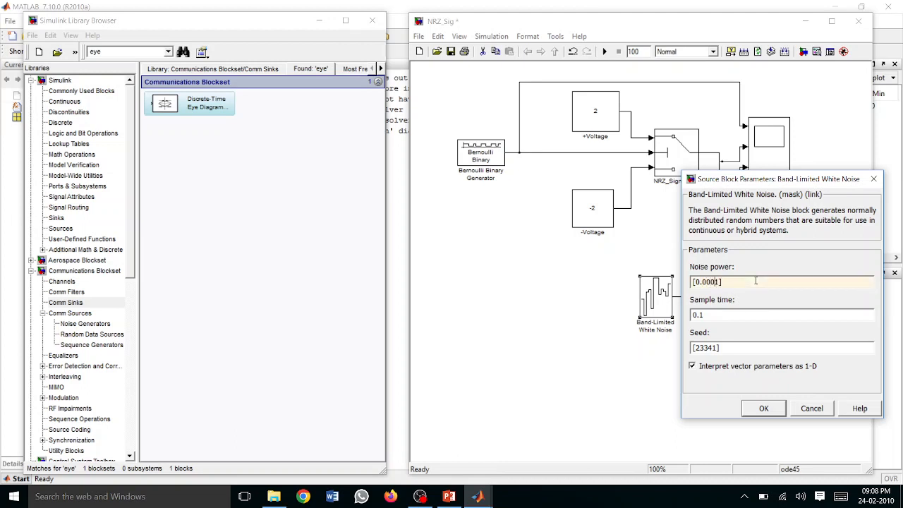
left_click(762, 409)
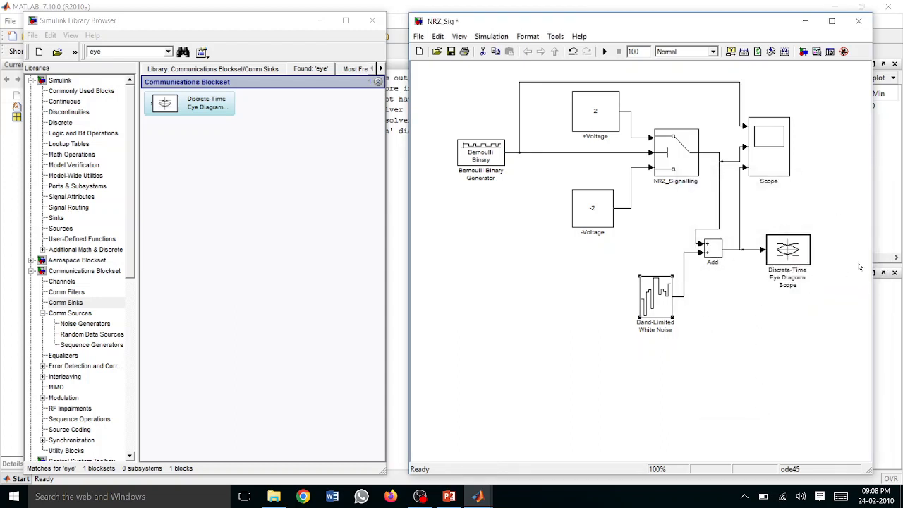
Review the Discrete-Time Eye Diagram Scope's plotting properties, then run the simulation and view the resulting eye diagram.
double_click(801, 245)
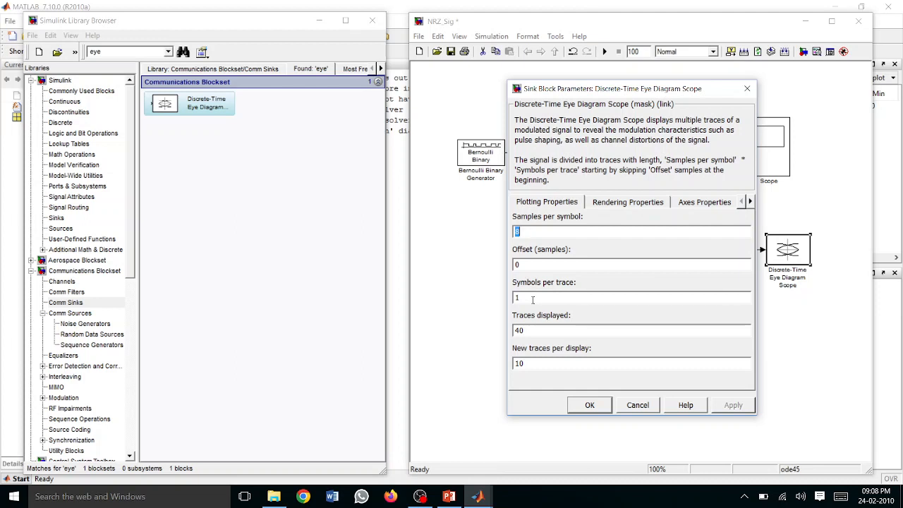
double_click(533, 300)
double_click(541, 332)
left_click(590, 405)
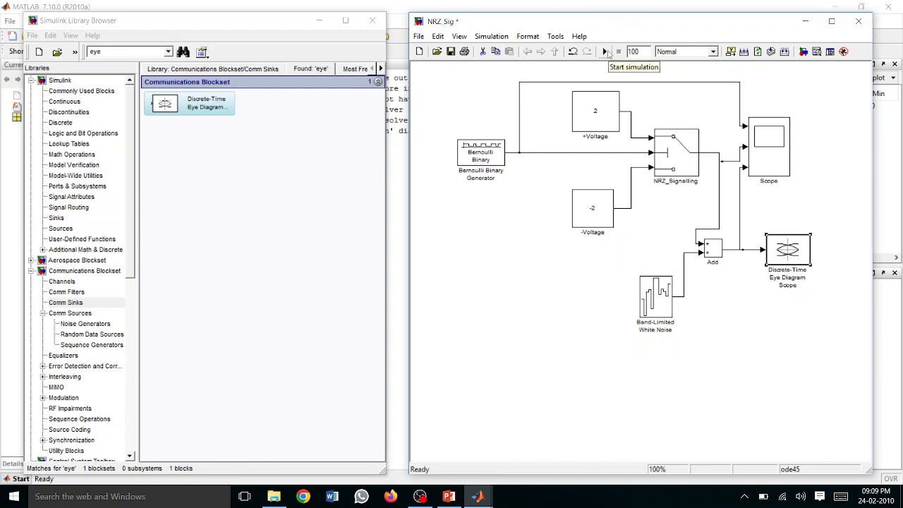
left_click(605, 52)
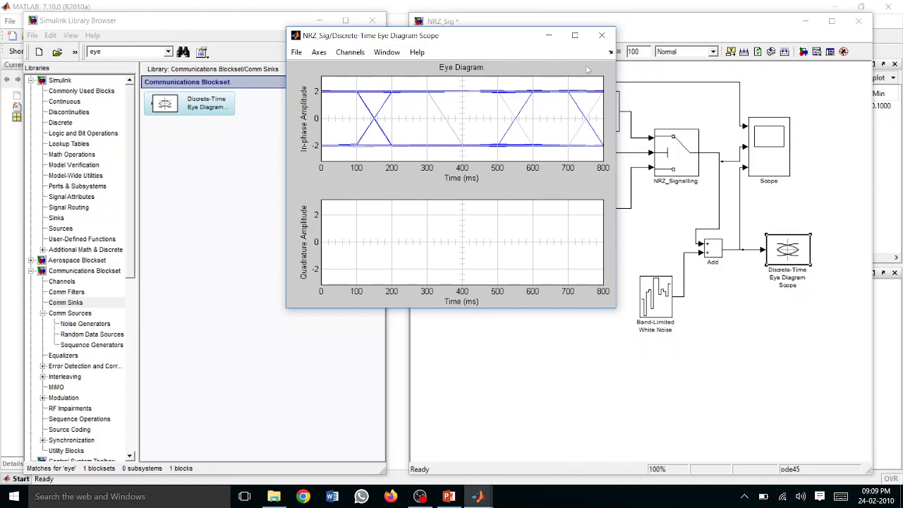
left_click(602, 35)
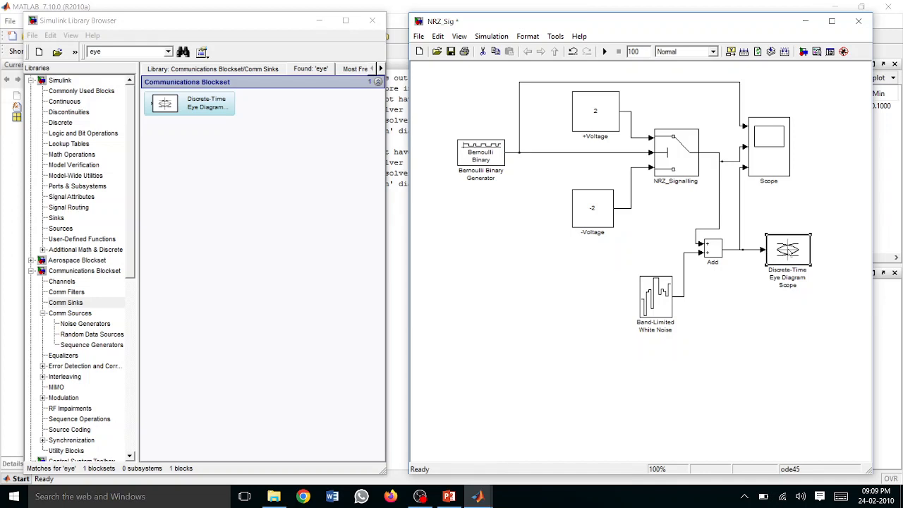
Try to set the Discrete-Time Eye Diagram Scope's symbols per trace to 50.
double_click(788, 251)
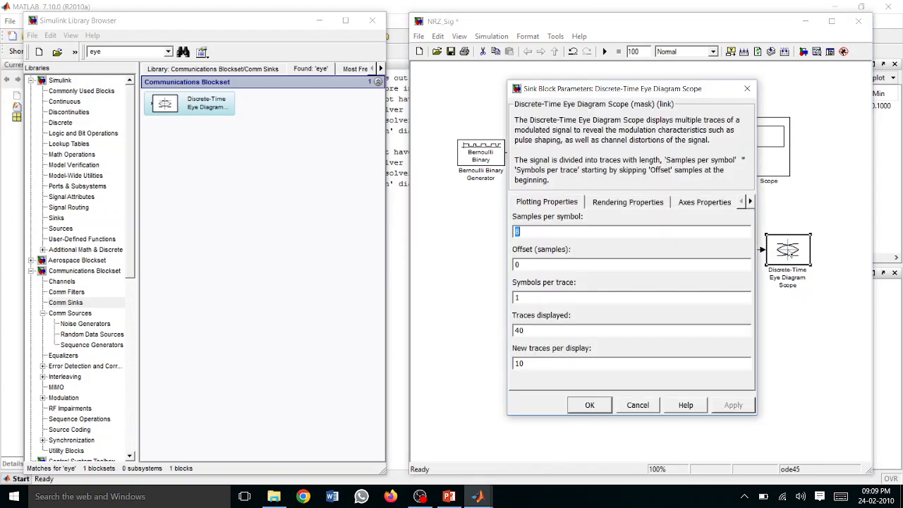
double_click(573, 295)
type("50")
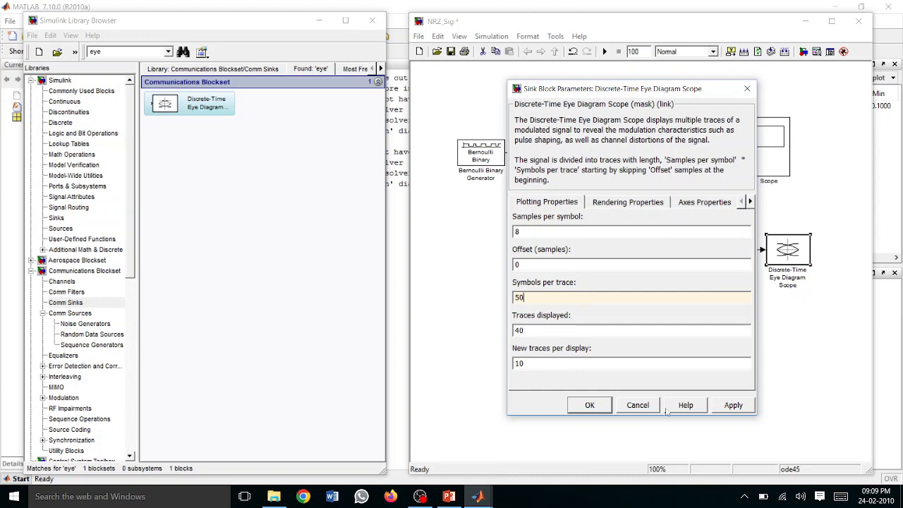
left_click(733, 406)
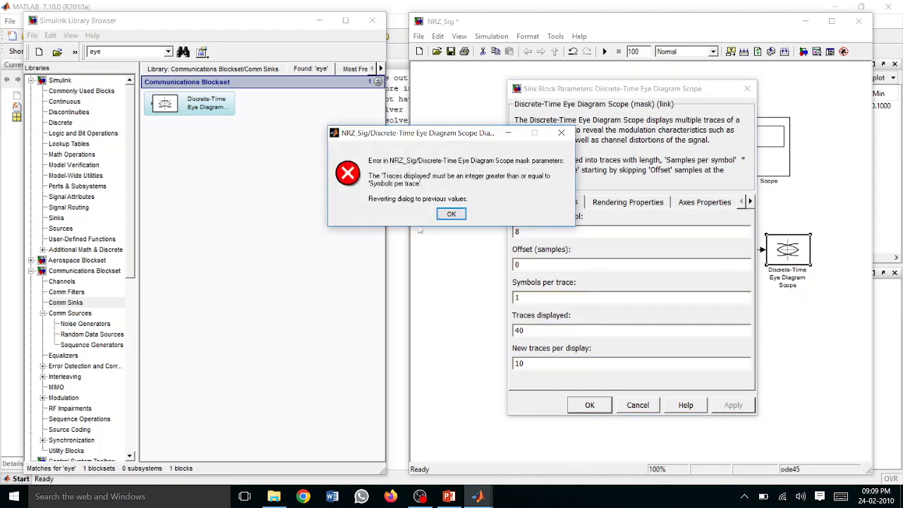
left_click(451, 214)
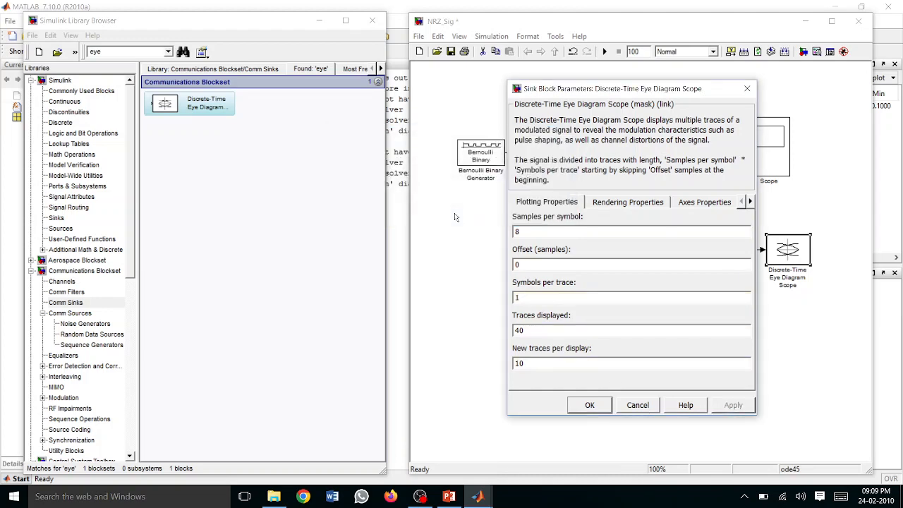
Accept the eye diagram scope's existing plotting properties and rerun the simulation to check the eye diagram again.
double_click(537, 300)
double_click(533, 233)
left_click(600, 408)
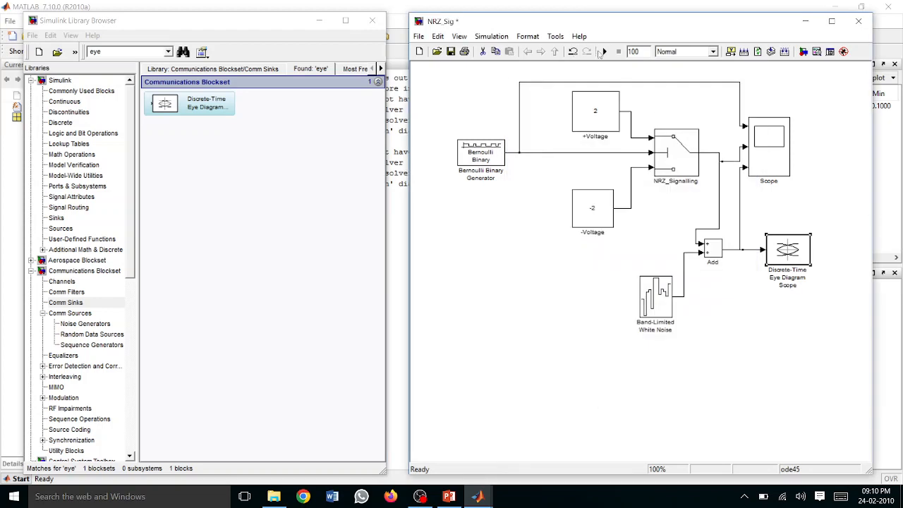
left_click(602, 53)
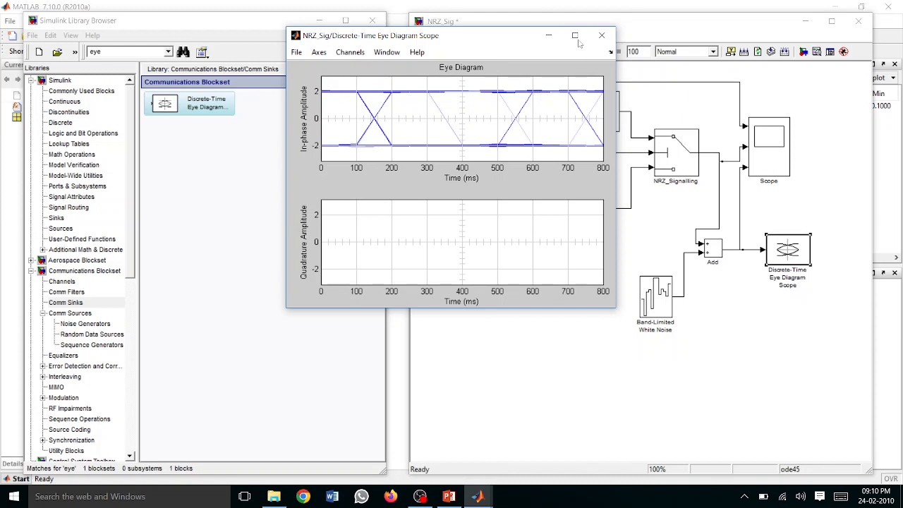
left_click(604, 35)
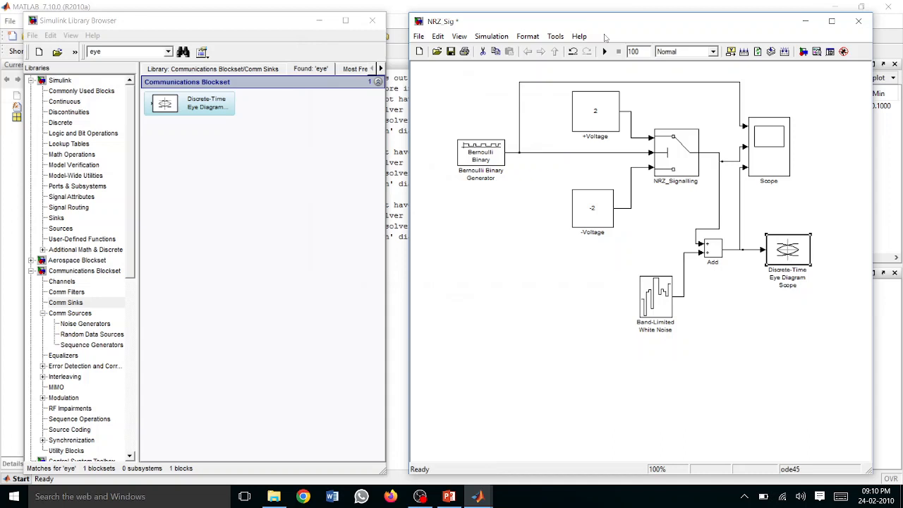
Open the Scope and set the third axes' Y-min to -3 and Y-max to 3.
left_click(775, 163)
double_click(776, 163)
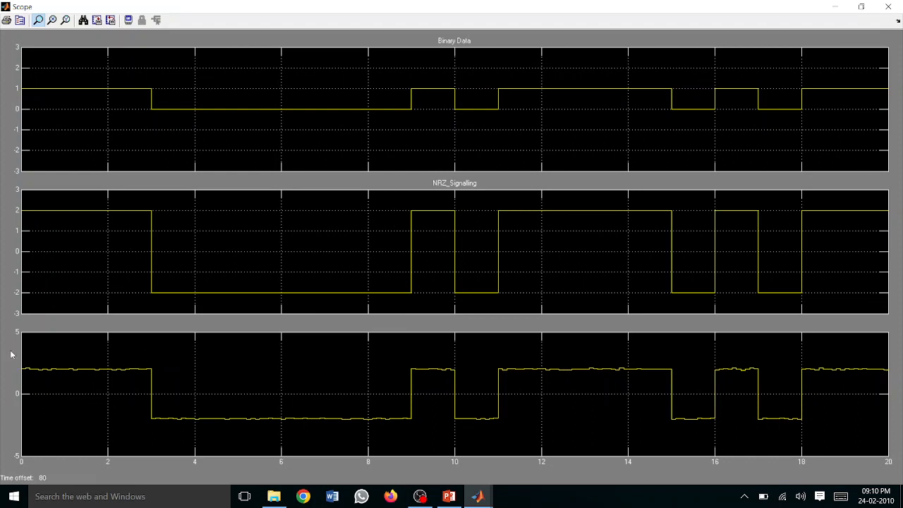
right_click(19, 379)
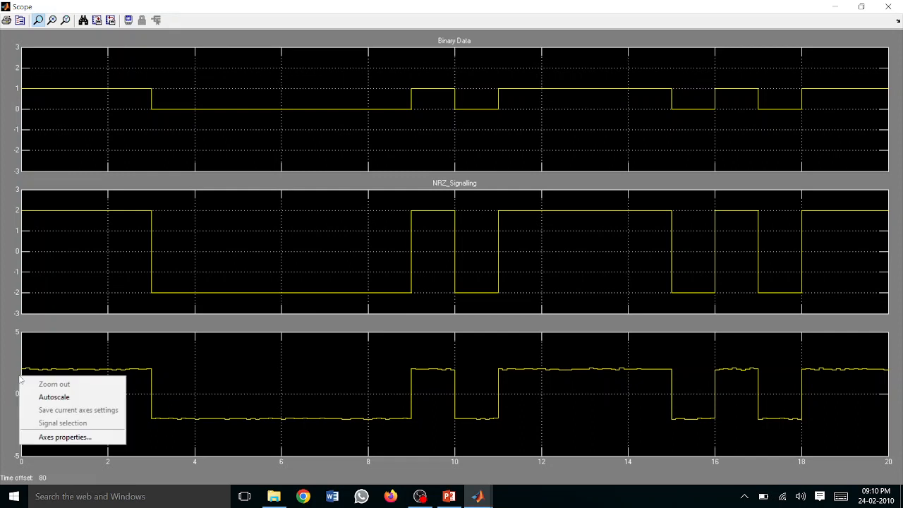
left_click(71, 441)
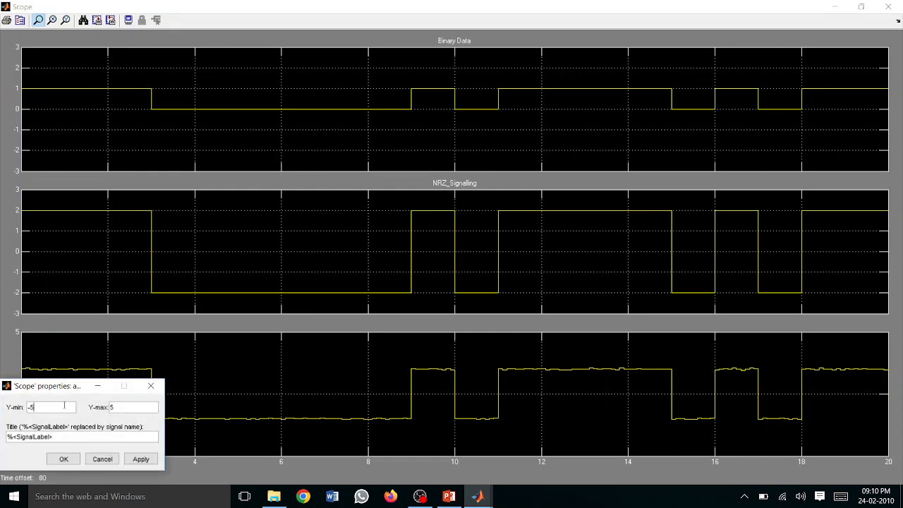
left_click(64, 406)
key("BackSpace")
type("3")
key("Tab")
type("3")
Title the Scope's third axes "NRZ_with noise", apply the axes properties and close the Scope.
left_click(74, 439)
key("BackSpace")
key("BackSpace")
key("BackSpace")
key("BackSpace")
key("BackSpace")
key("BackSpace")
key("BackSpace")
key("BackSpace")
key("BackSpace")
key("BackSpace")
key("BackSpace")
key("BackSpace")
key("BackSpace")
key("BackSpace")
type("NRZ")
left_click(139, 459)
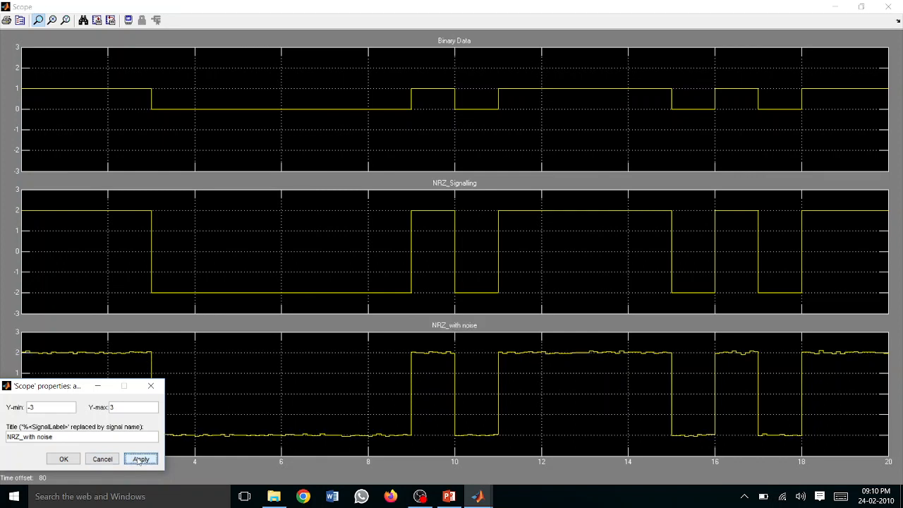
left_click(63, 459)
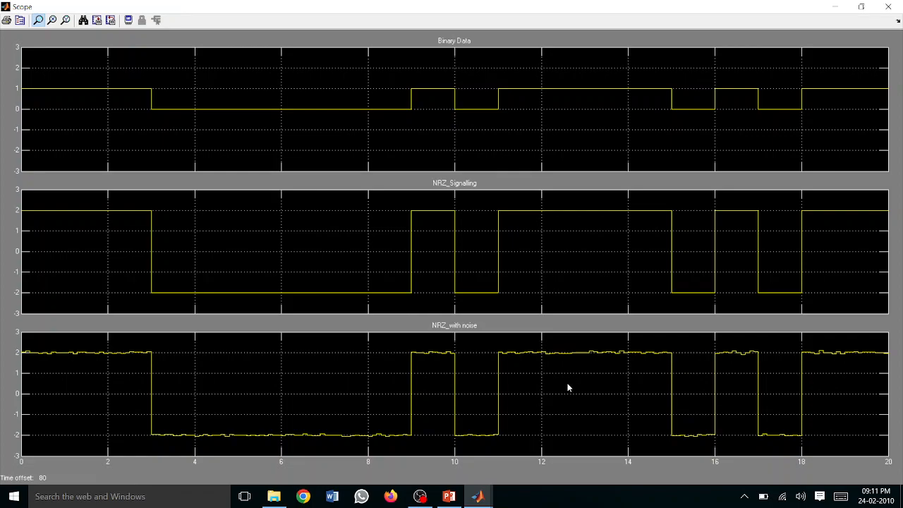
left_click(886, 7)
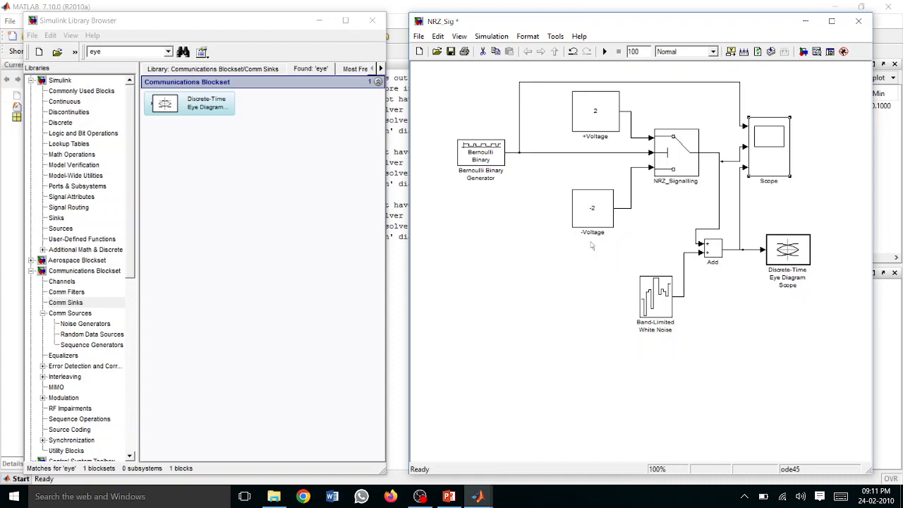
Save and close the NRZ_Sig model, and create a new blank model placed beside the library browser.
left_click(858, 23)
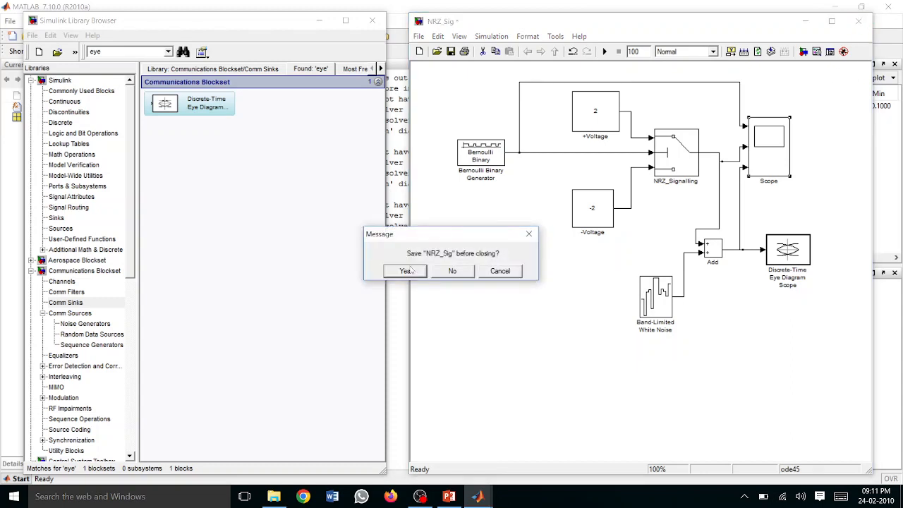
left_click(408, 271)
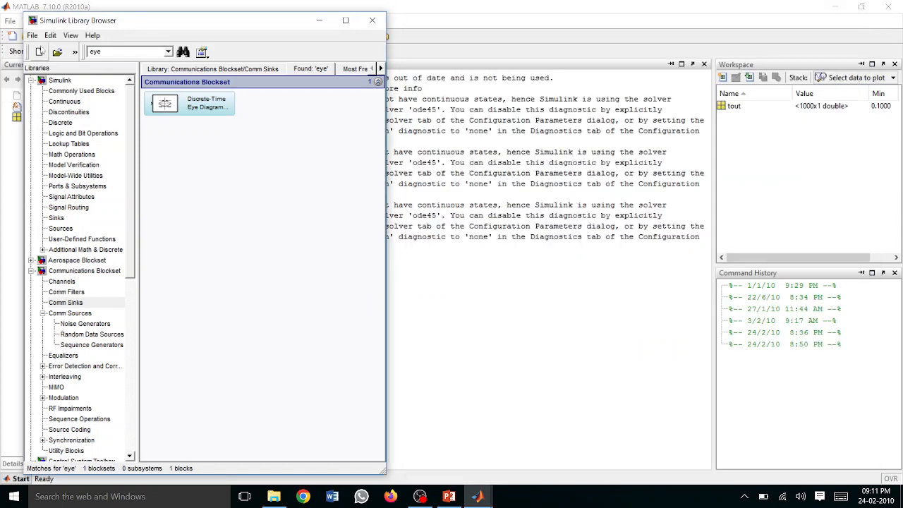
left_click(39, 52)
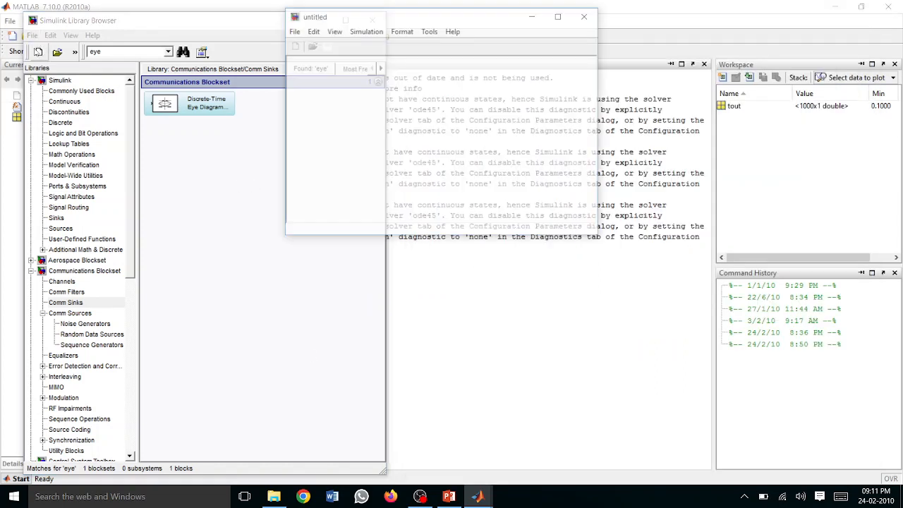
left_click_drag(350, 20, 501, 34)
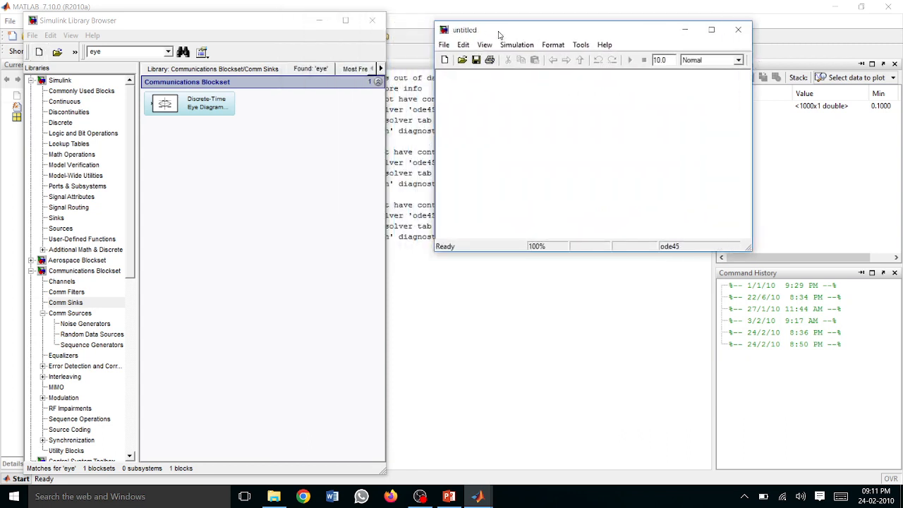
Save the new model as RZ_sig in the Comm_lab folder on the Desktop and enlarge its window beside the library browser.
left_click(444, 44)
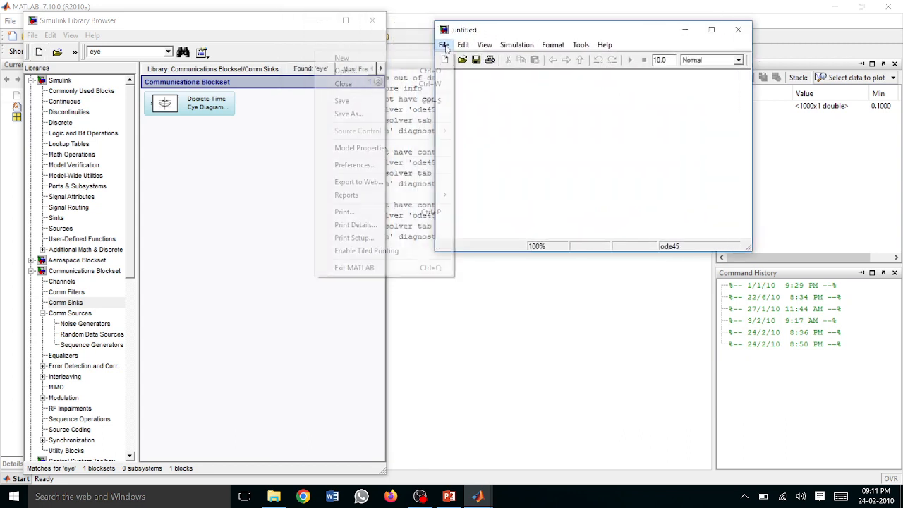
left_click(386, 114)
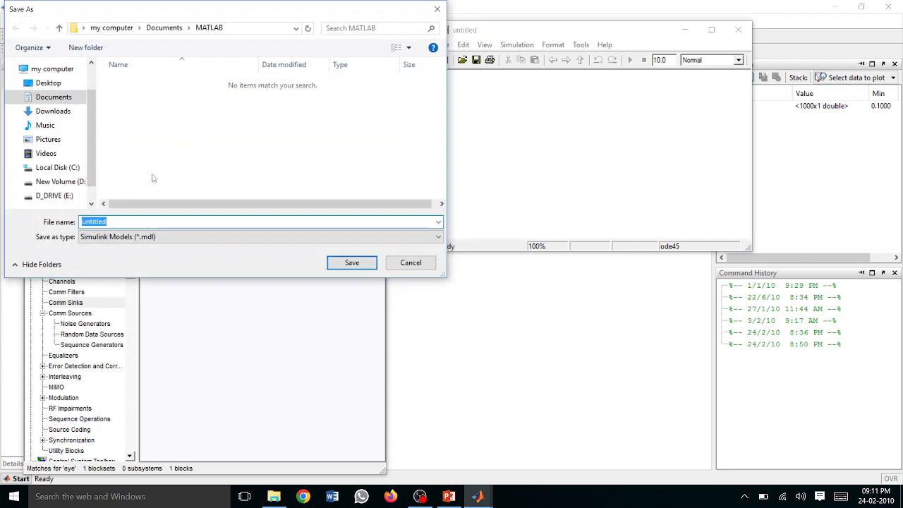
left_click(60, 182)
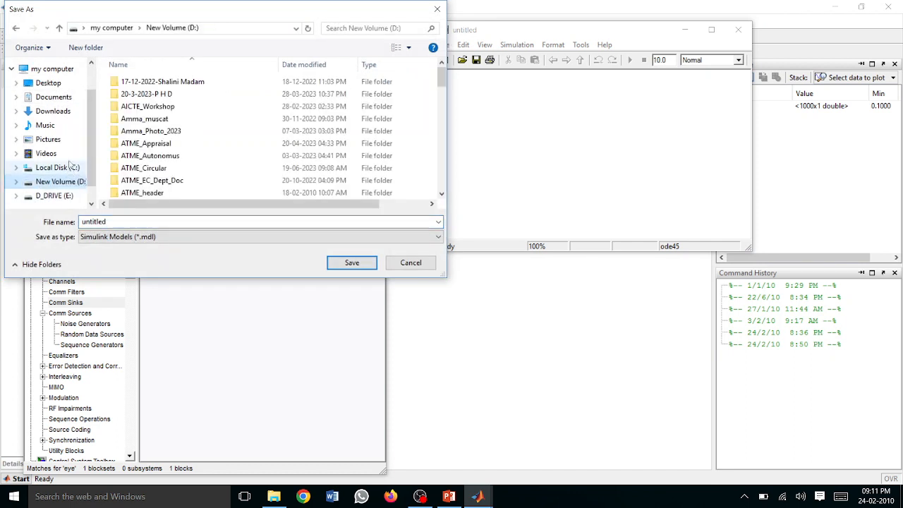
left_click(67, 83)
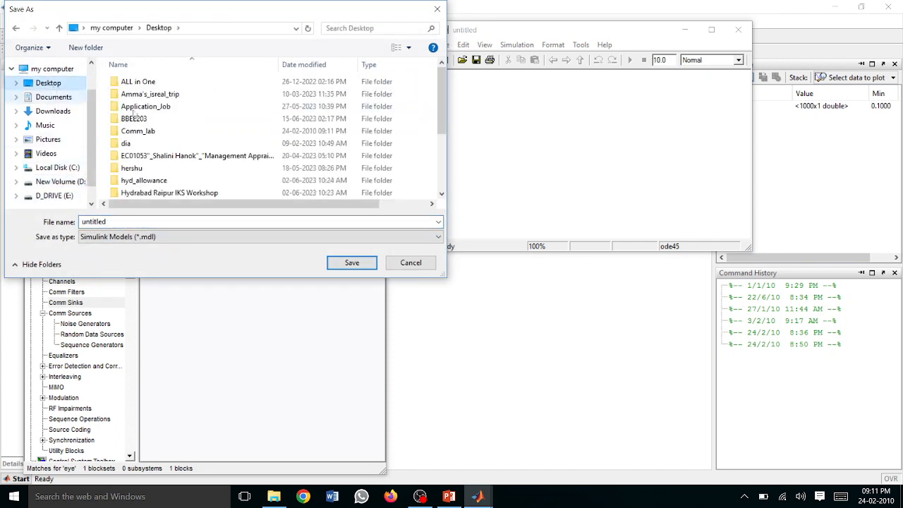
scroll(148, 137, "down", 1)
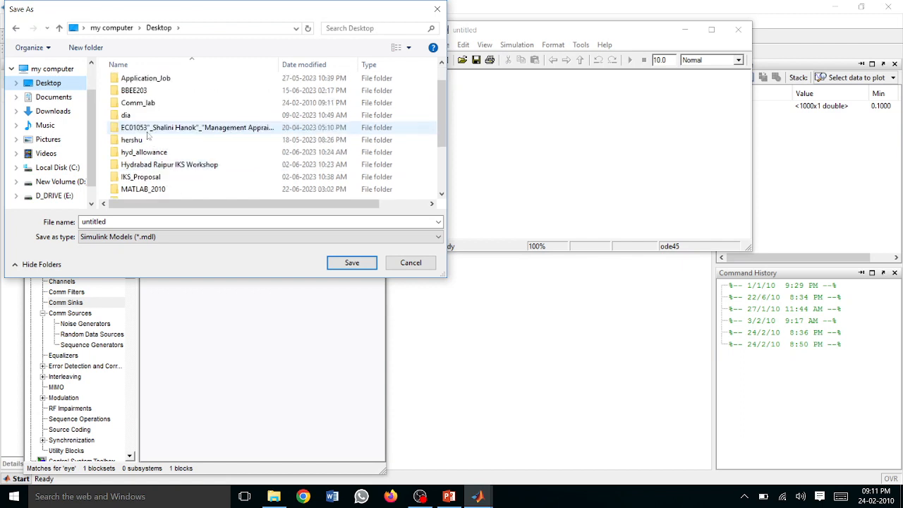
scroll(149, 137, "up", 1)
left_click(149, 137)
double_click(149, 137)
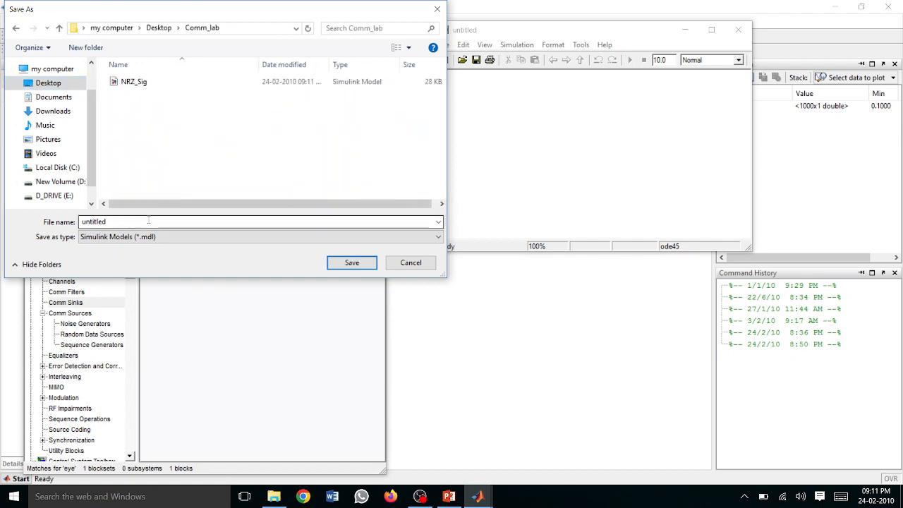
type("R")
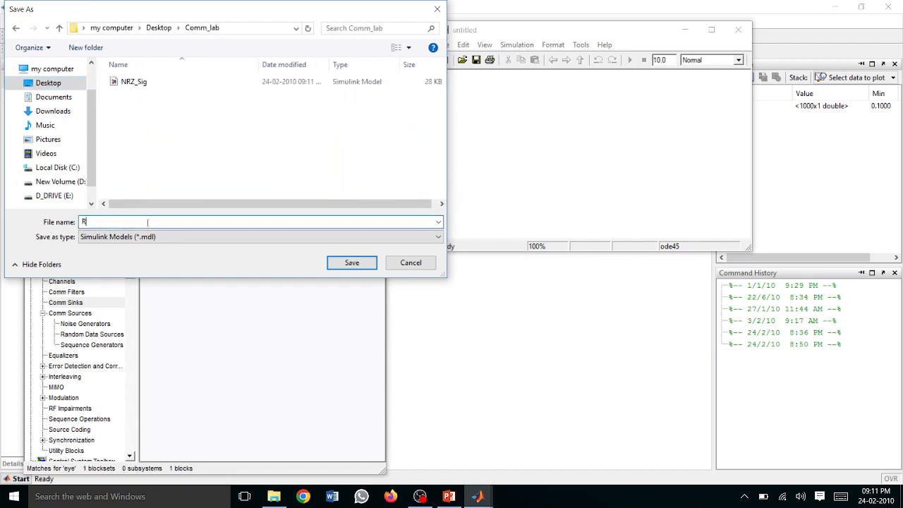
type("Z_sig")
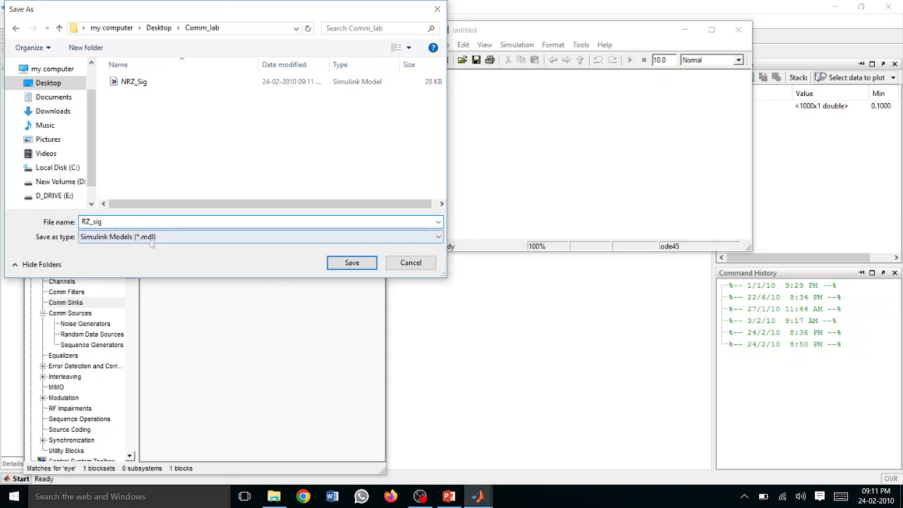
left_click(334, 266)
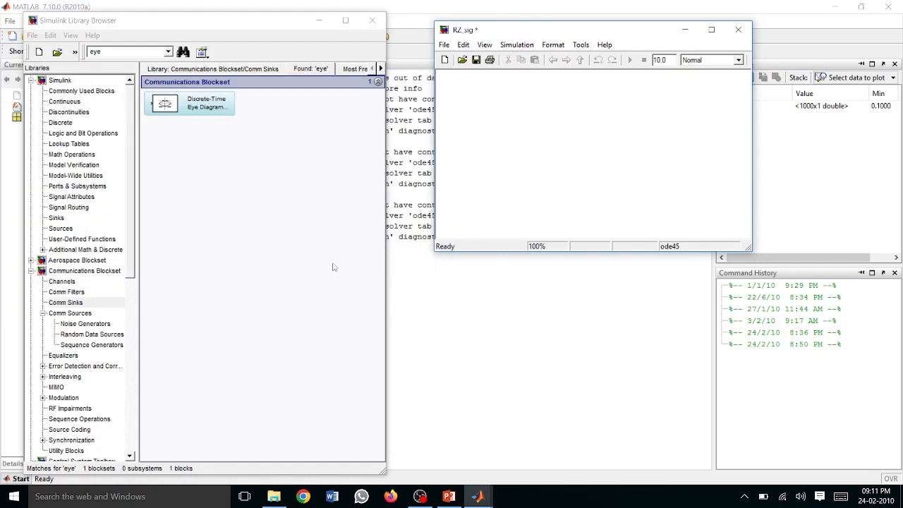
left_click_drag(612, 252, 597, 472)
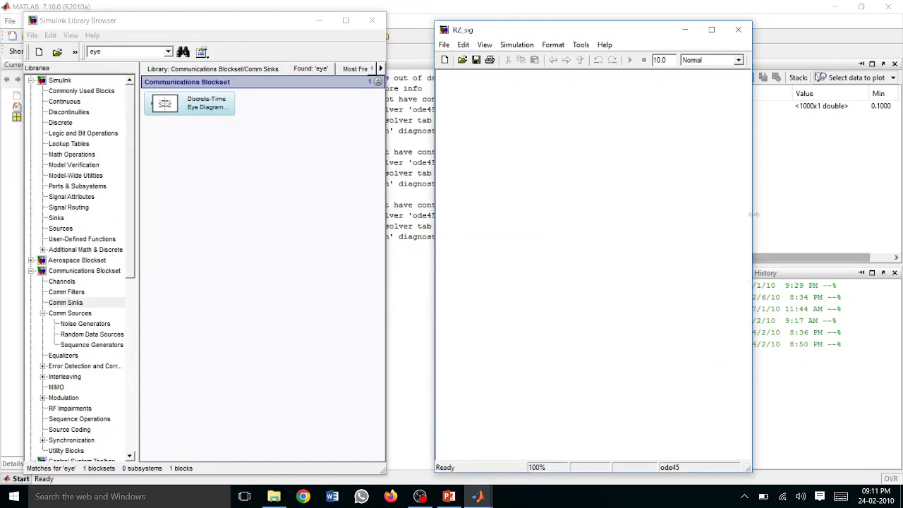
left_click_drag(752, 216, 873, 220)
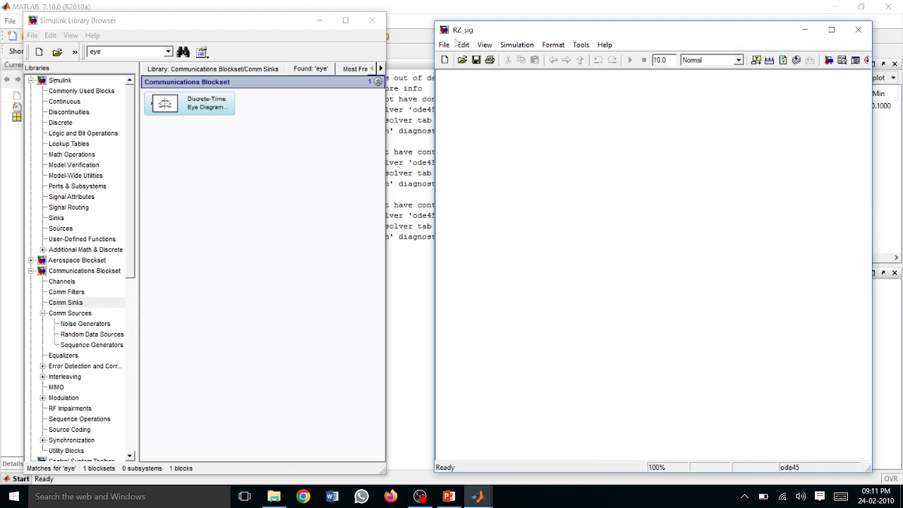
Search the block library for bernoulli and place a Bernoulli Binary Generator in the upper-left area of the RZ_sig model.
double_click(116, 54)
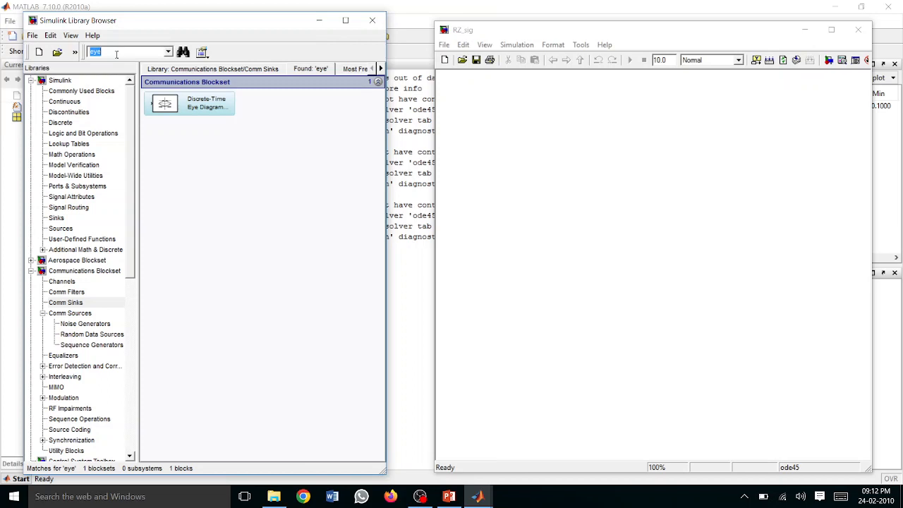
type("bernoulli")
key("Return")
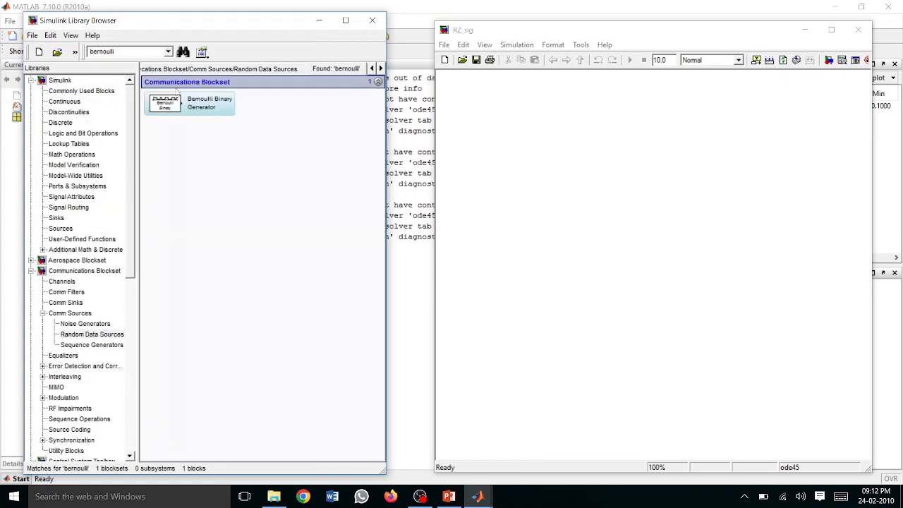
left_click_drag(195, 105, 521, 146)
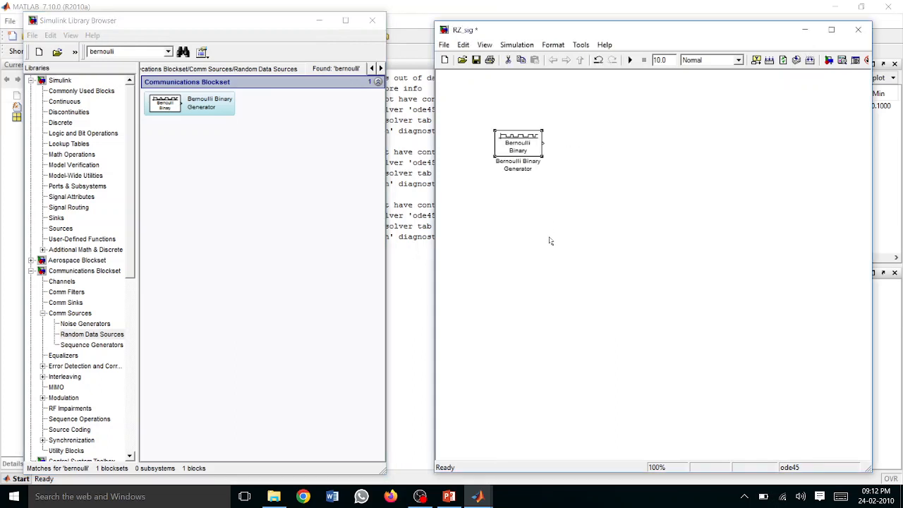
Search the block library for constant and place two Constant blocks to the right of the Bernoulli generator, one above the other.
double_click(132, 52)
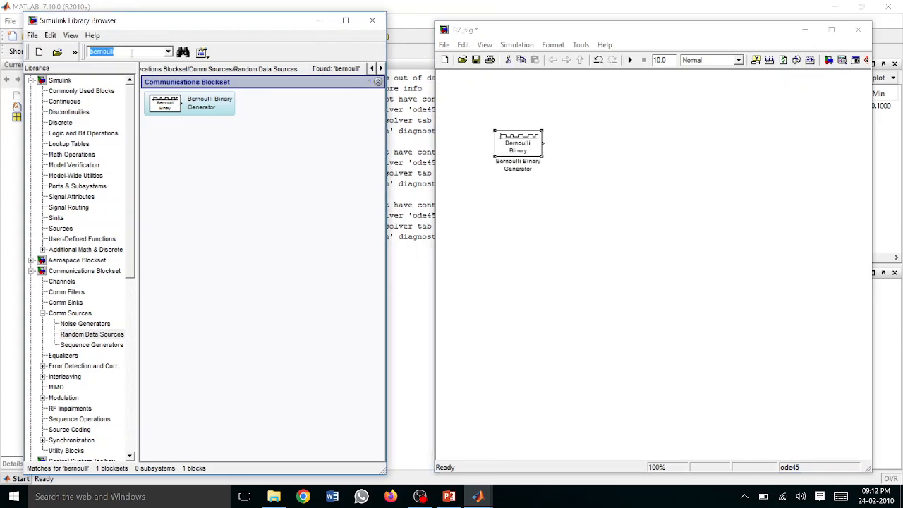
type("constant")
key("Return")
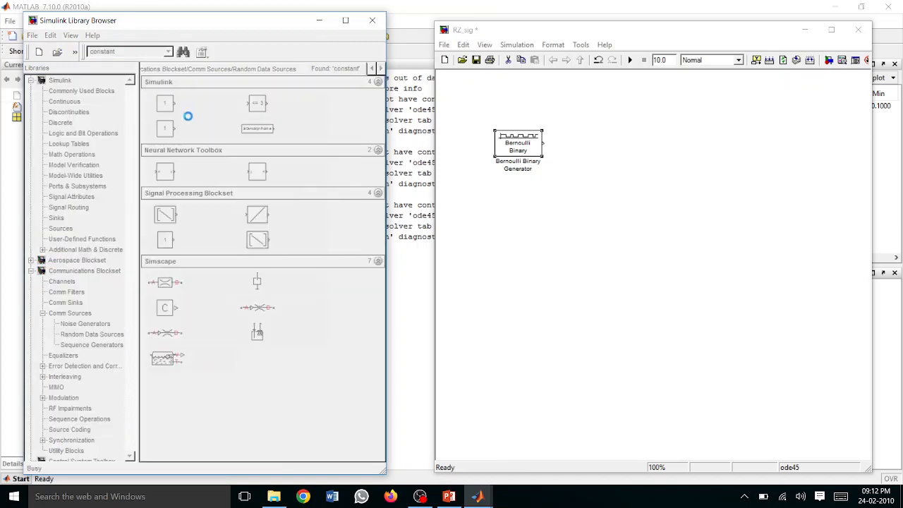
left_click_drag(169, 103, 604, 117)
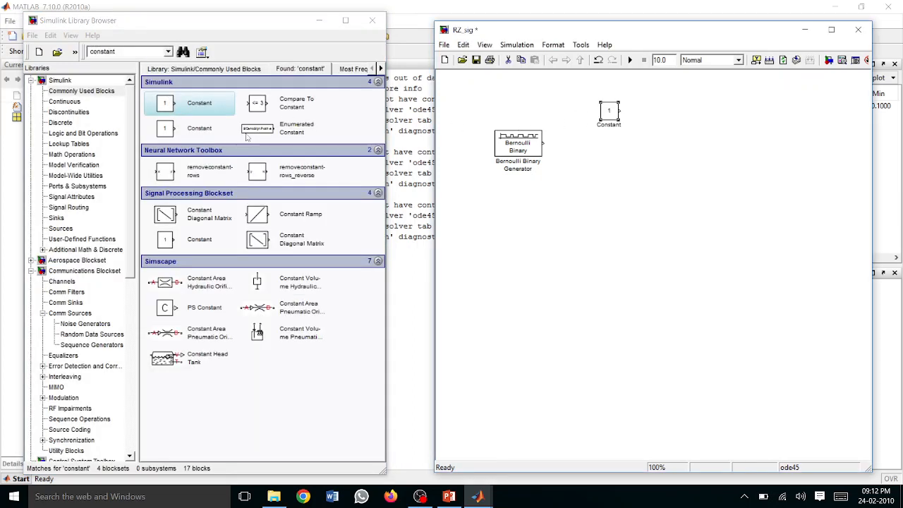
left_click_drag(203, 131, 612, 222)
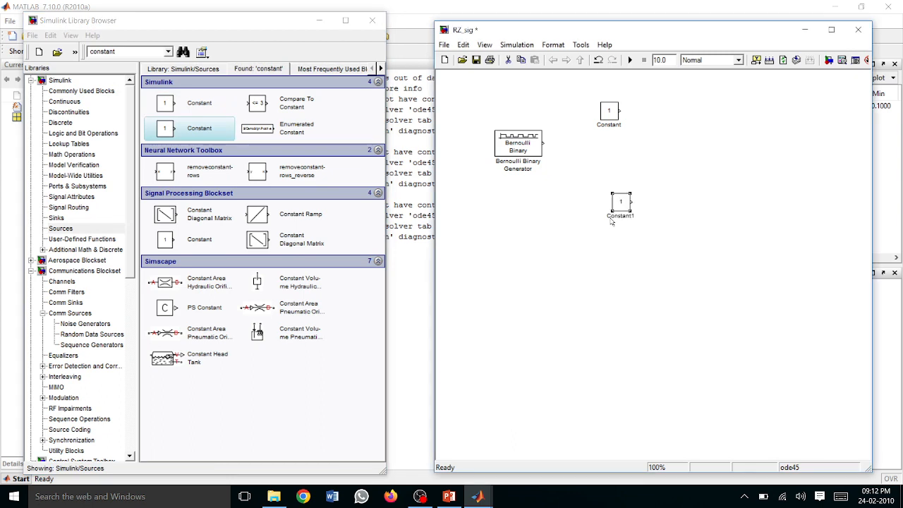
Search the block library for switch and place a Switch block to the right of the two Constant blocks.
left_click(139, 51)
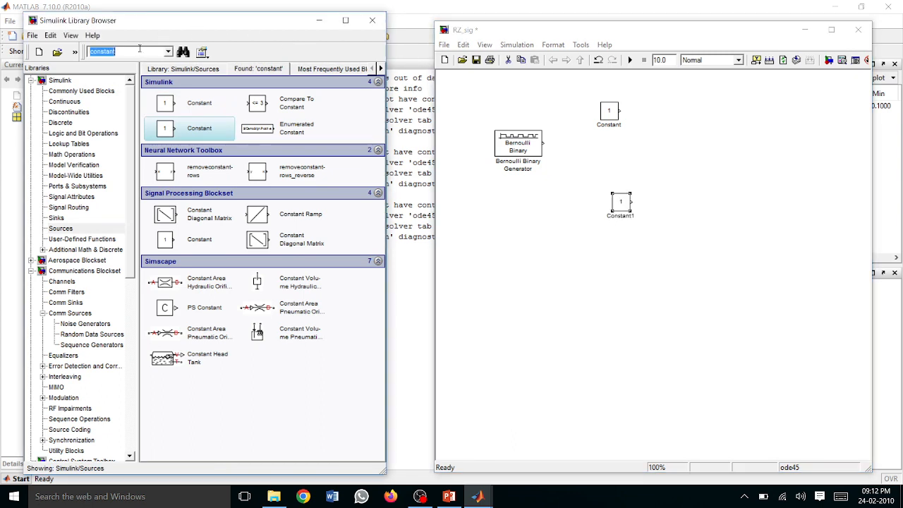
type("switch")
key("Return")
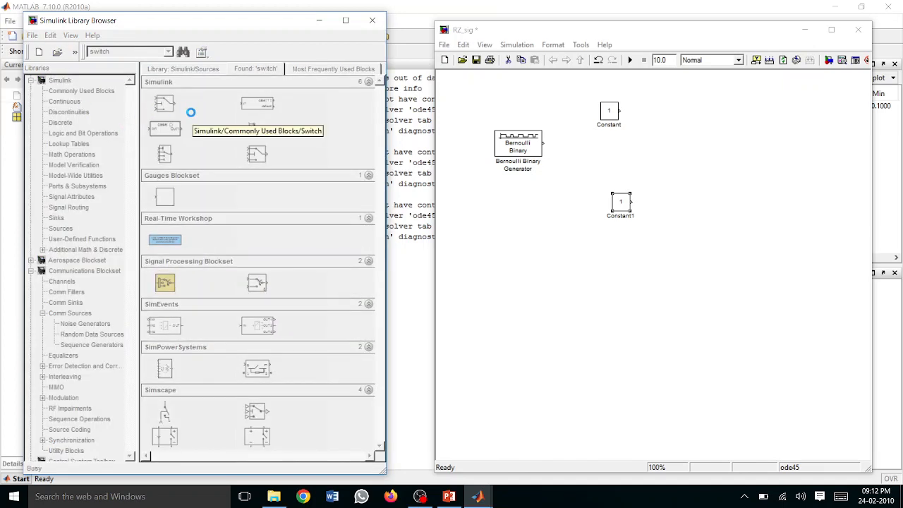
left_click_drag(189, 116, 667, 150)
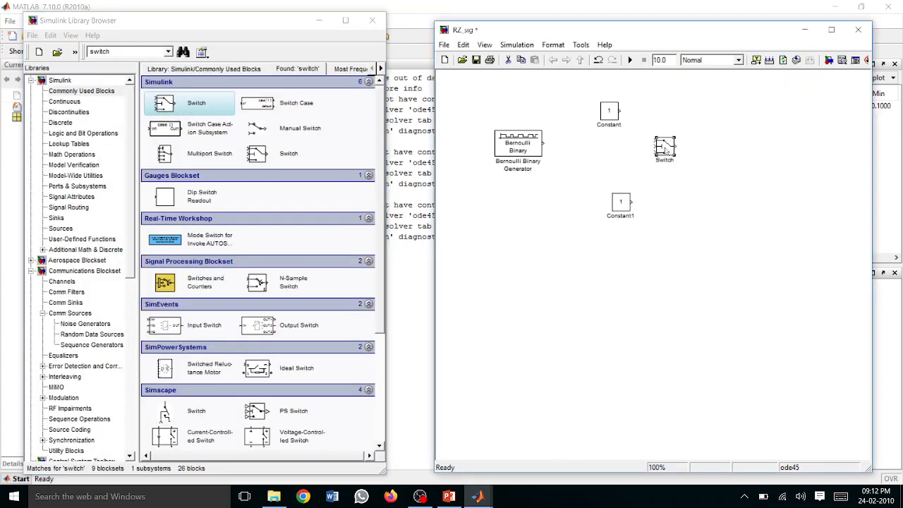
left_click(127, 61)
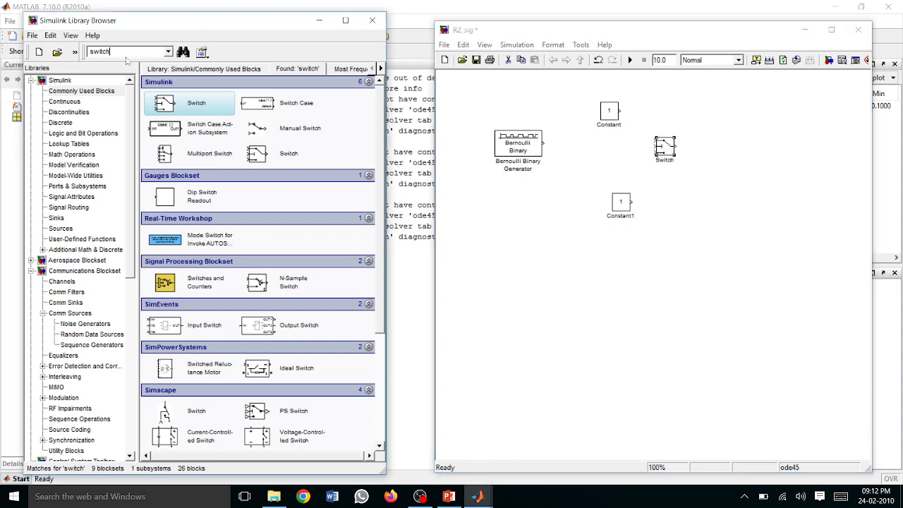
key("BackSpace")
key("BackSpace")
key("BackSpace")
key("BackSpace")
key("BackSpace")
type("sscope")
key("Return")
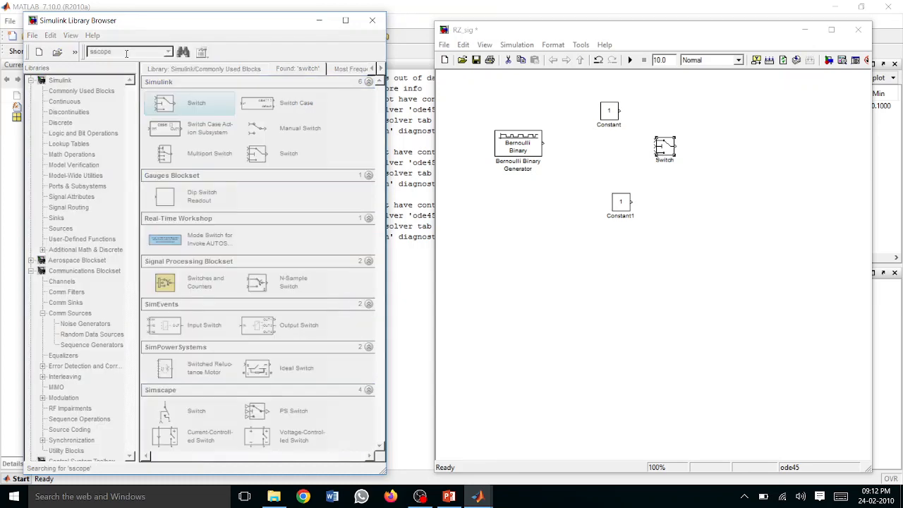
Search the block library for scope and place a Scope block to the right of the Switch.
double_click(116, 52)
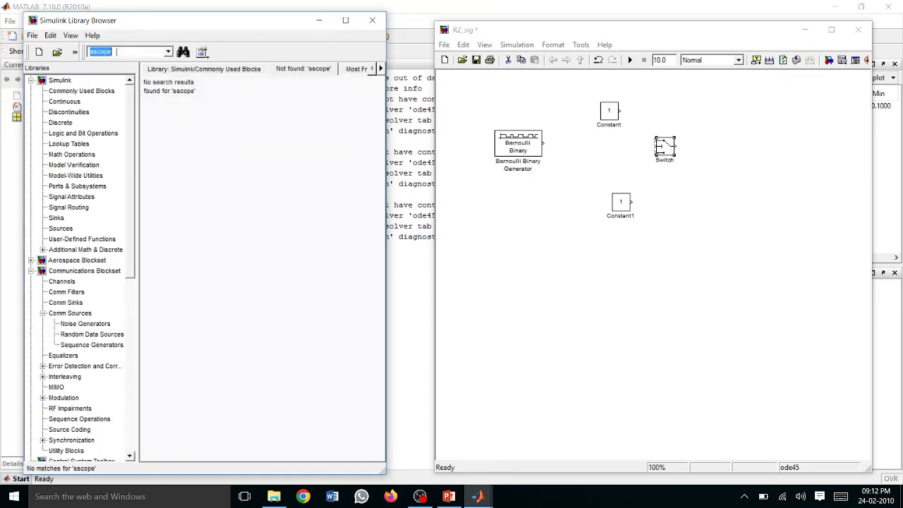
type("sco")
key("Return")
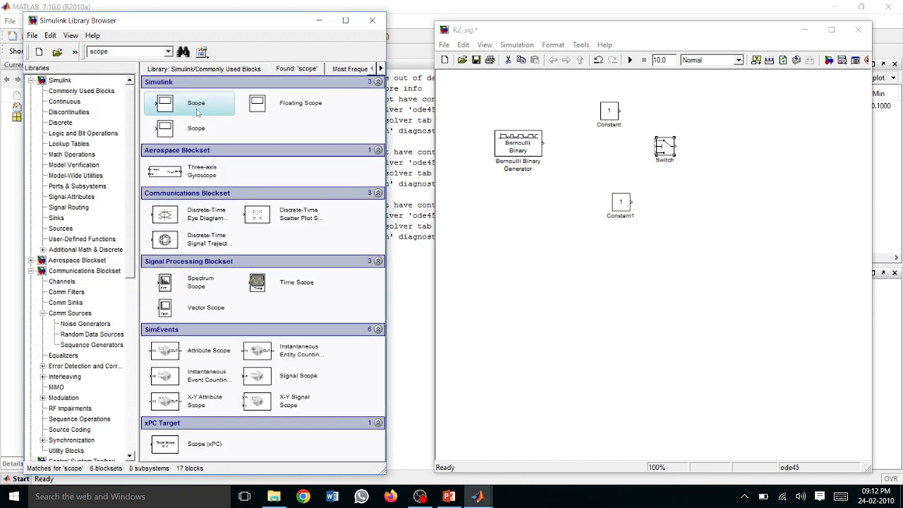
left_click_drag(198, 111, 757, 151)
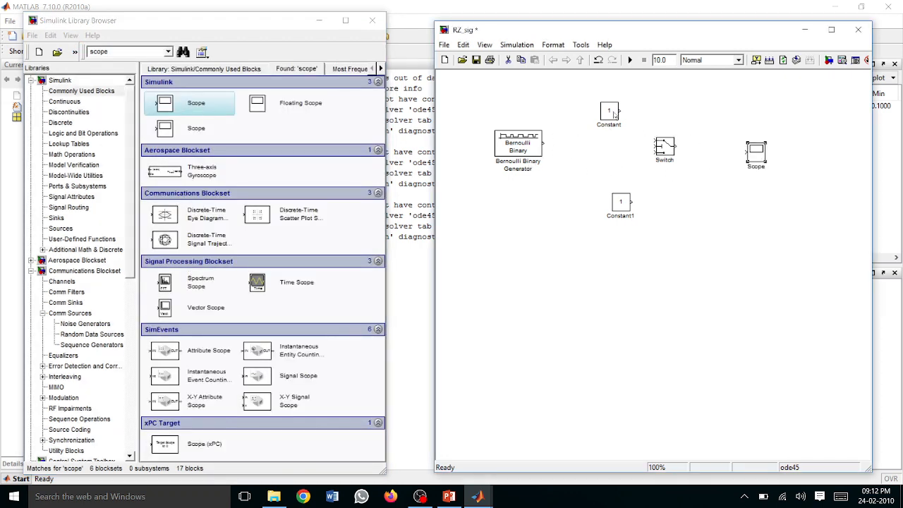
Enlarge the Switch block and shift the upper Constant block slightly up and towards it.
left_click(673, 155)
left_click_drag(674, 138, 699, 113)
left_click_drag(683, 157, 689, 180)
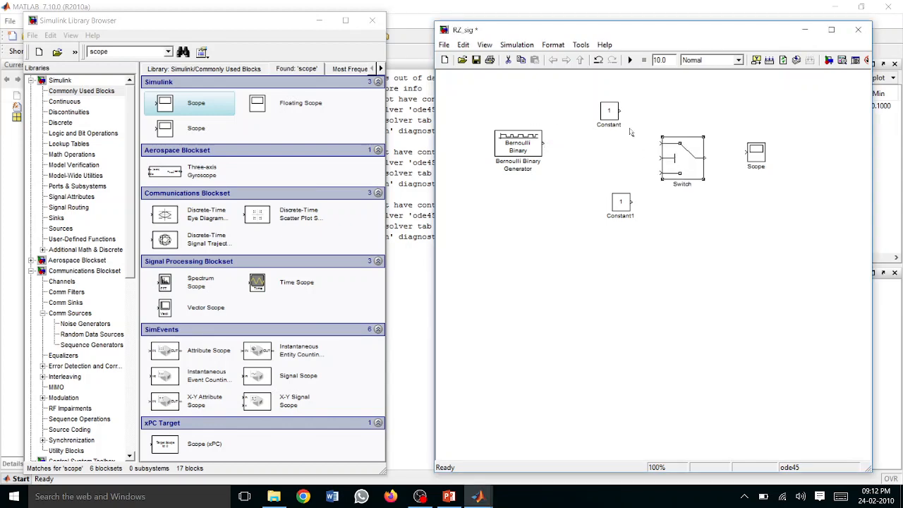
left_click(600, 109)
double_click(609, 113)
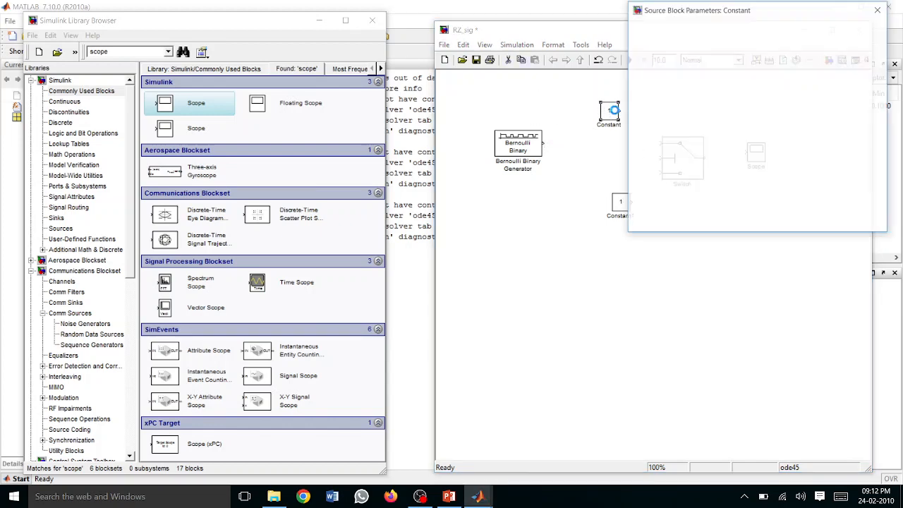
left_click(879, 9)
left_click_drag(619, 114, 623, 111)
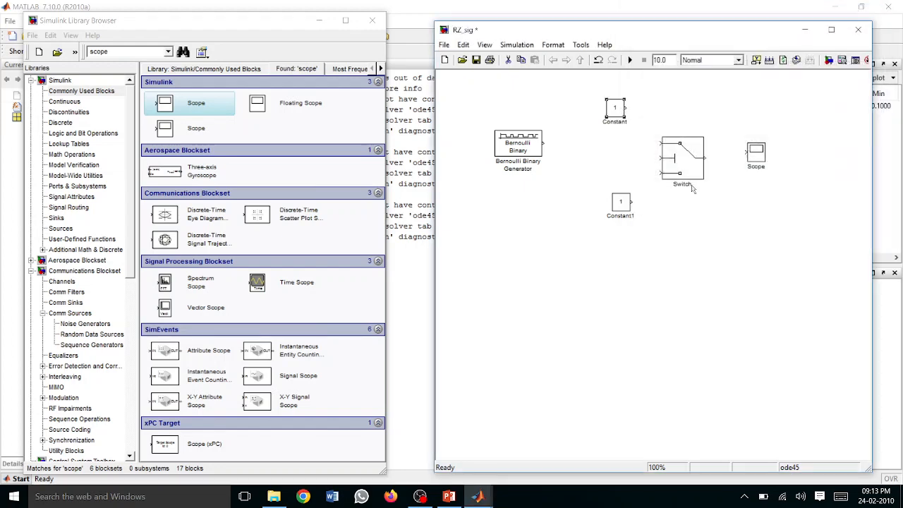
Enlarge the Scope block and both Constant blocks, keeping the Constants vertically aligned.
left_click(757, 158)
left_click_drag(767, 161, 796, 145)
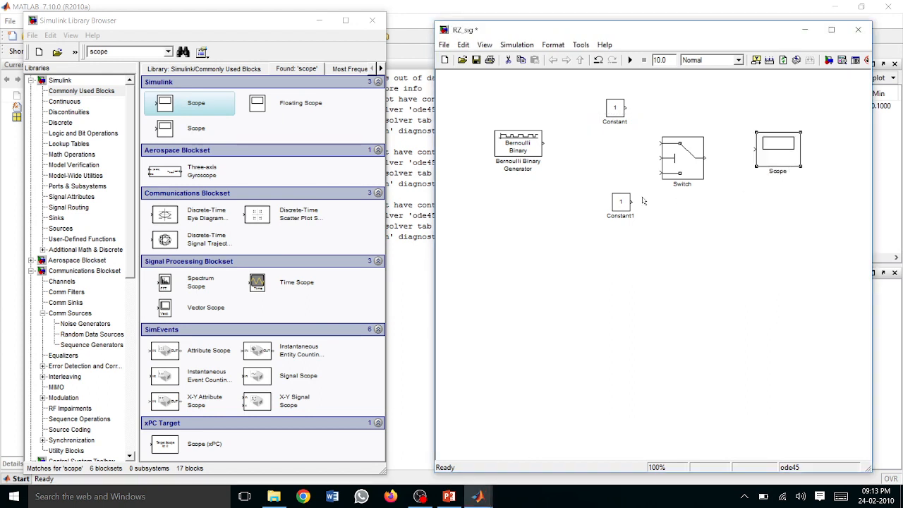
left_click_drag(620, 210, 634, 227)
left_click(618, 109)
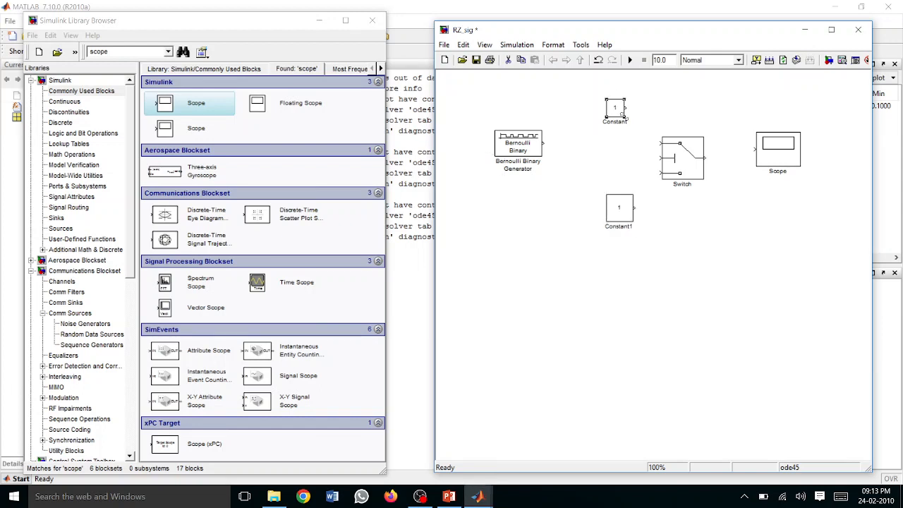
left_click_drag(624, 118, 634, 129)
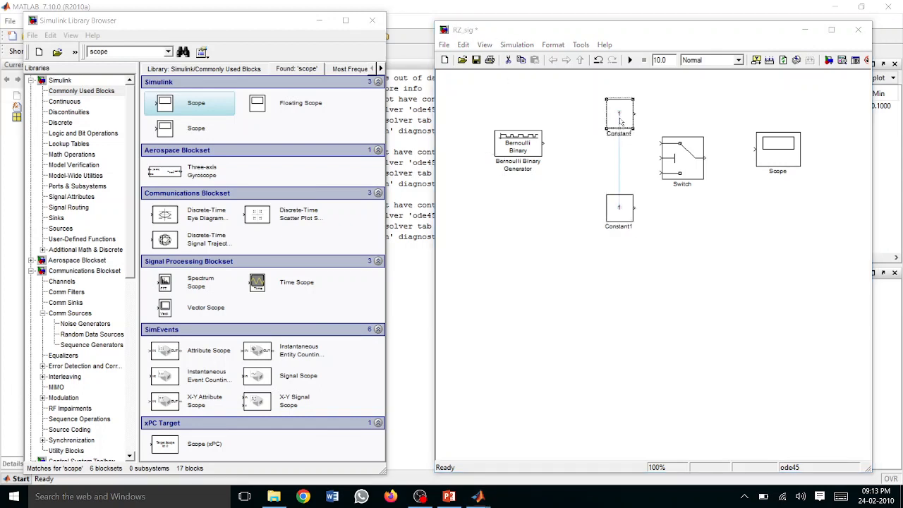
left_click(619, 118)
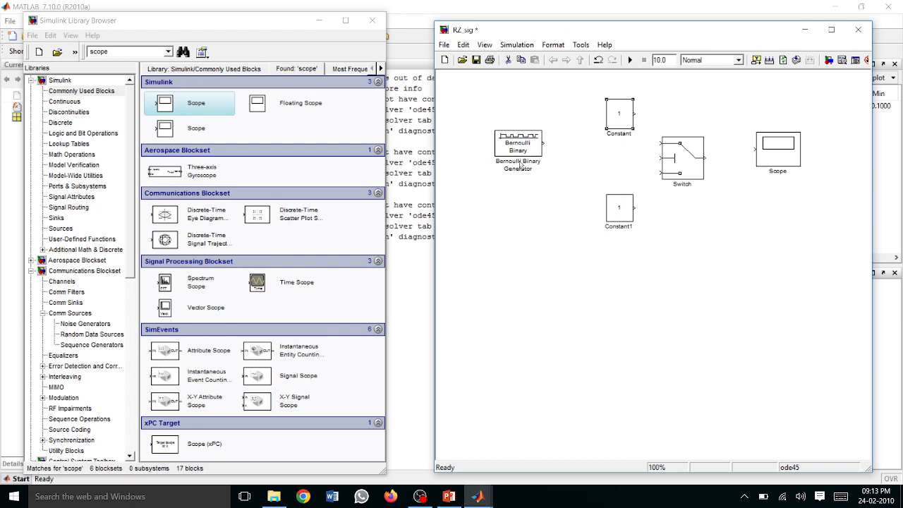
Rename the upper Constant block as +Voltage.
left_click(623, 133)
key("BackSpace")
key("BackSpace")
key("BackSpace")
key("BackSpace")
key("BackSpace")
key("BackSpace")
key("BackSpace")
key("BackSpace")
type("+")
type("oltage")
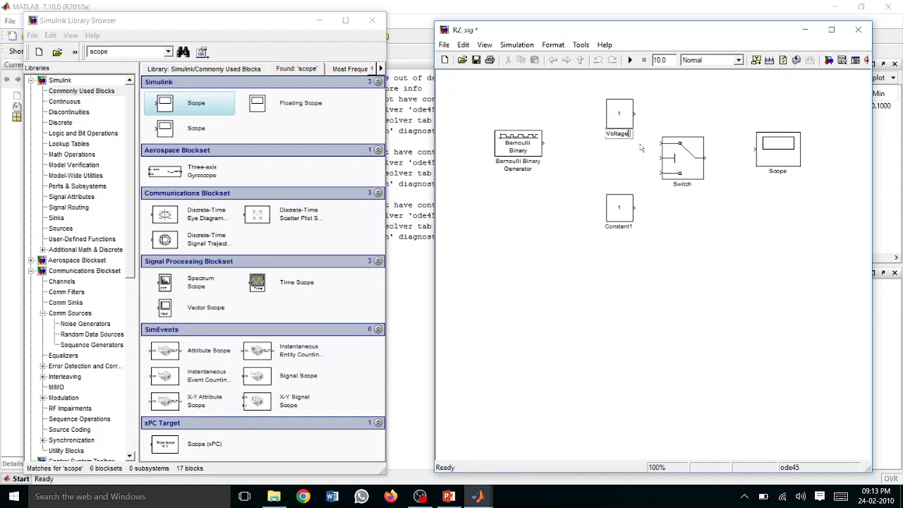
Rename the lower Constant block as -voltage.
left_click(626, 226)
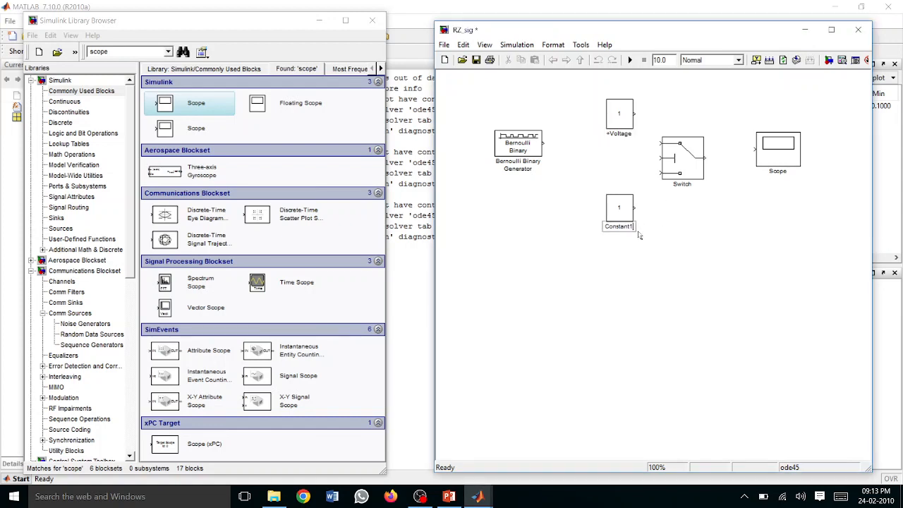
key("BackSpace")
key("BackSpace")
key("BackSpace")
key("BackSpace")
key("BackSpace")
key("BackSpace")
key("BackSpace")
key("BackSpace")
key("BackSpace")
type("-voltage")
Rename the Switch block as RZ_signalling.
left_click(692, 188)
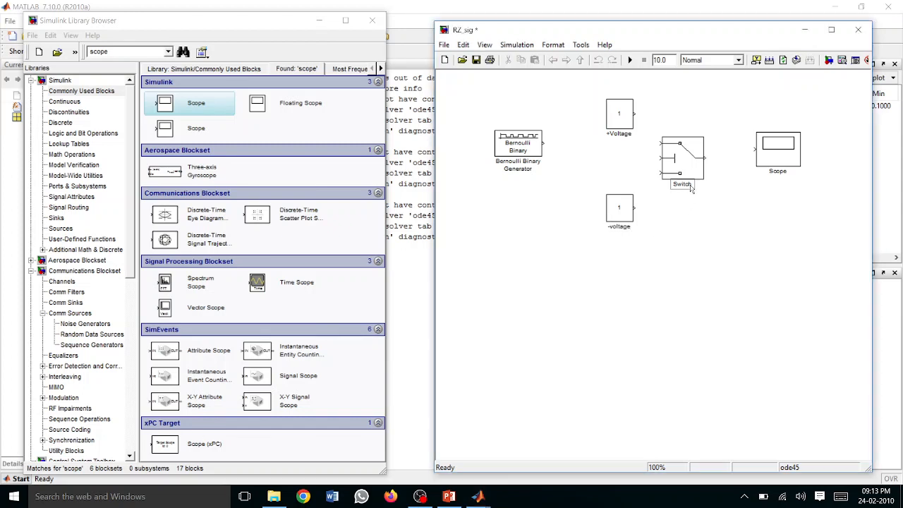
key("BackSpace")
key("BackSpace")
key("BackSpace")
key("BackSpace")
key("BackSpace")
key("BackSpace")
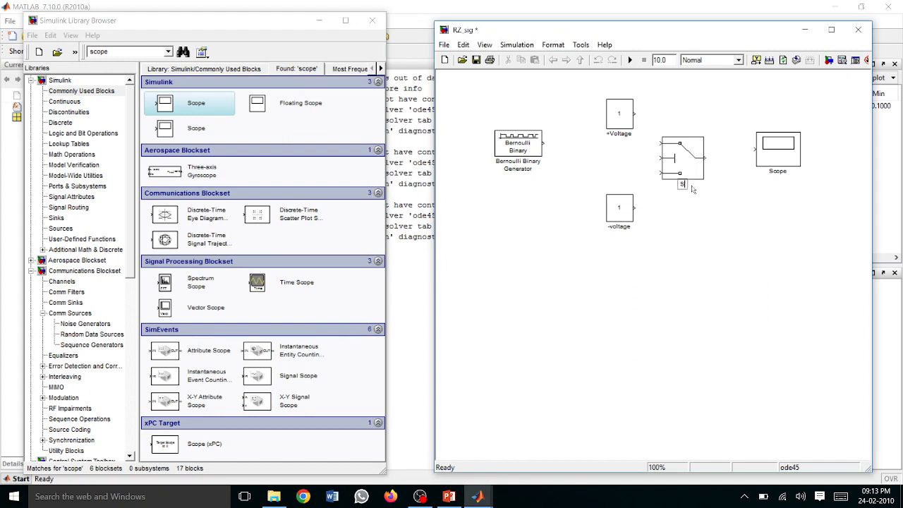
type("RZ_signalling")
Connect the Bernoulli generator in a straight line to the RZ_signalling switch's middle input, +Voltage to its upper input and -voltage to its lower input.
left_click_drag(535, 146, 660, 158)
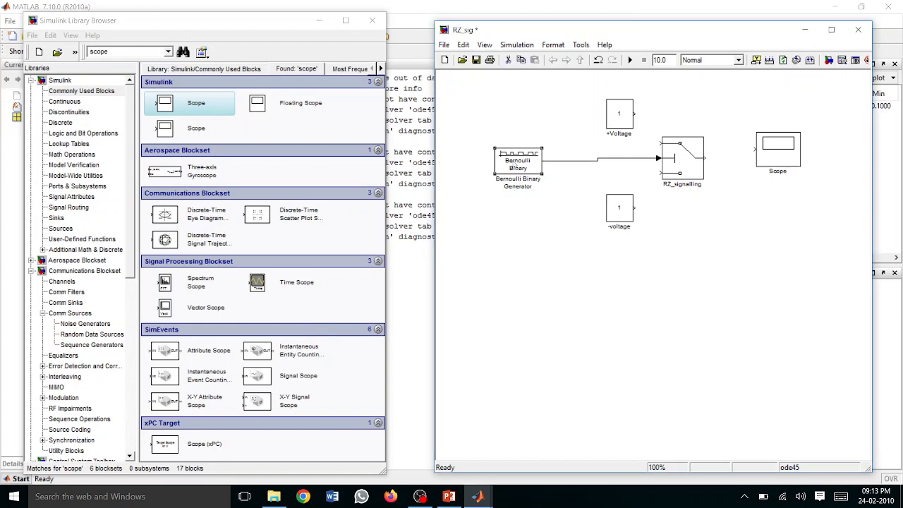
left_click_drag(515, 168, 515, 164)
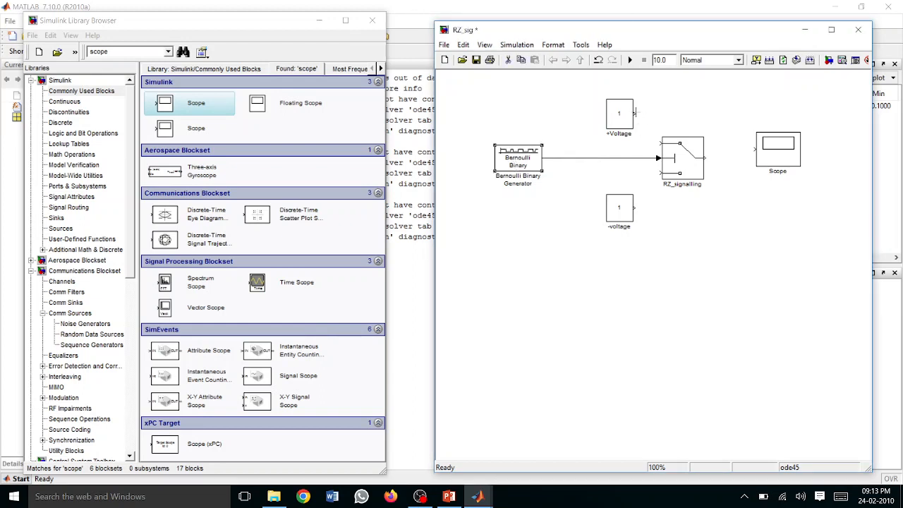
left_click_drag(636, 120, 660, 144)
left_click_drag(650, 185, 659, 172)
left_click_drag(642, 121, 643, 118)
key("Delete")
left_click_drag(644, 129, 659, 143)
Set the constant value of +Voltage to 2 and that of -voltage to -2.
double_click(618, 130)
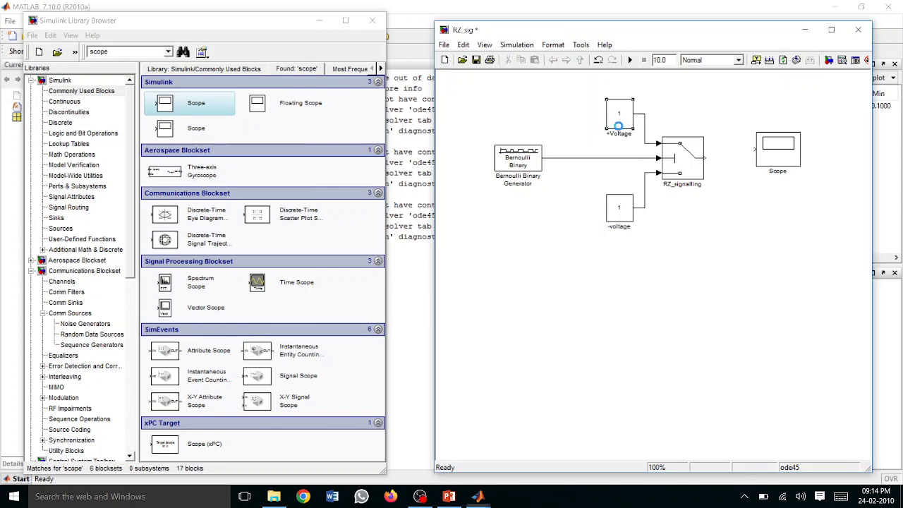
type("2")
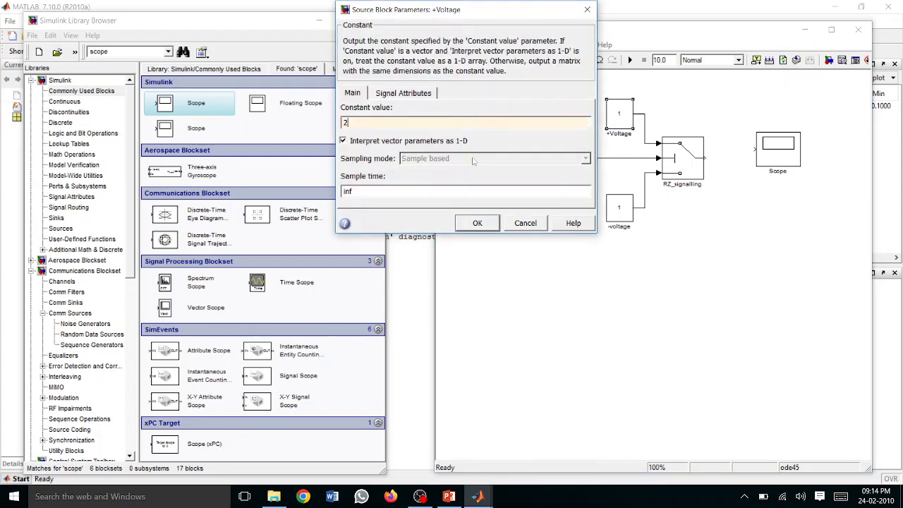
left_click(478, 223)
double_click(624, 210)
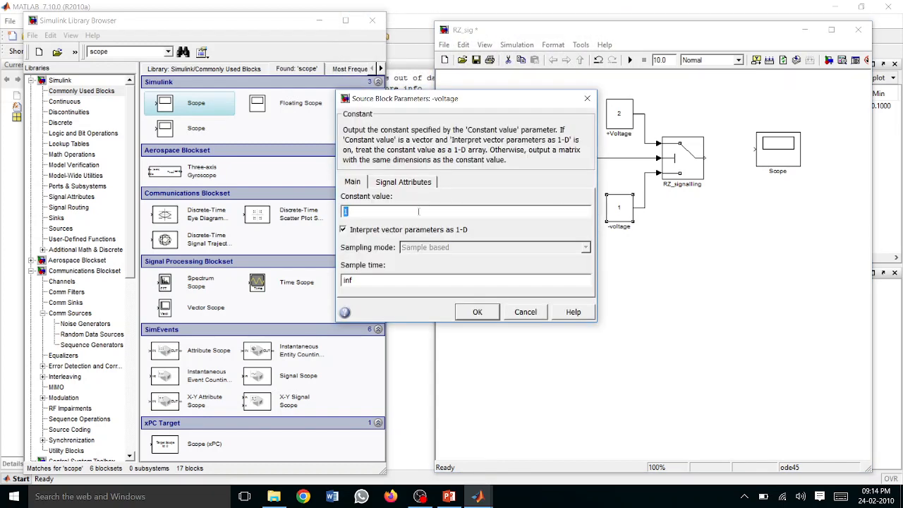
type("-2")
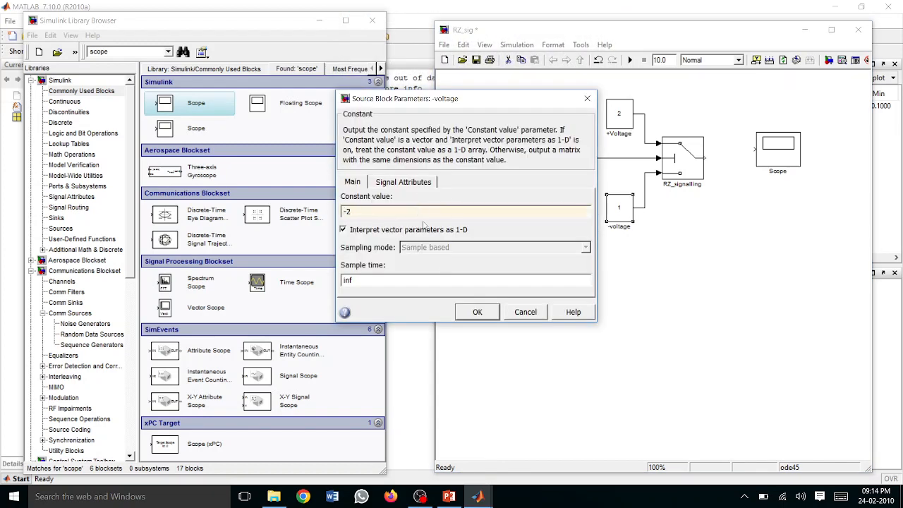
left_click(477, 312)
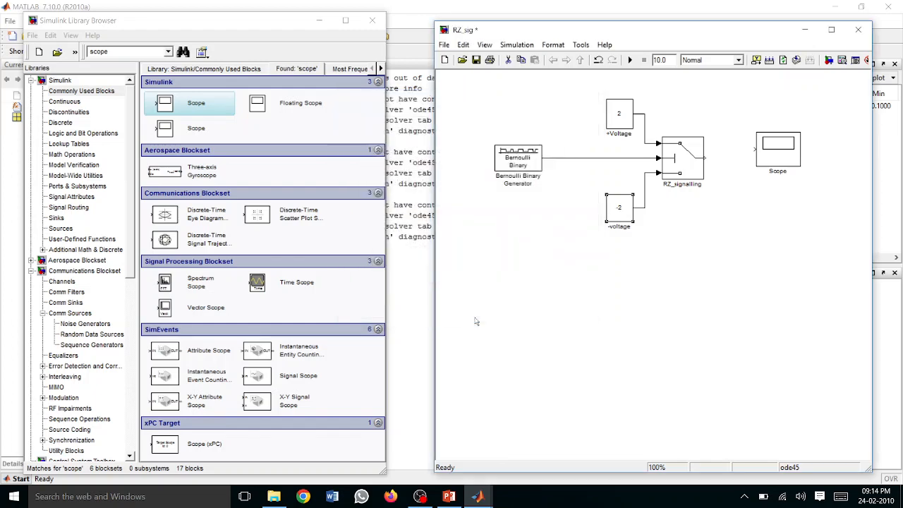
Set the Scope's number of axes to 2 and close the Scope window.
left_click(782, 161)
double_click(782, 161)
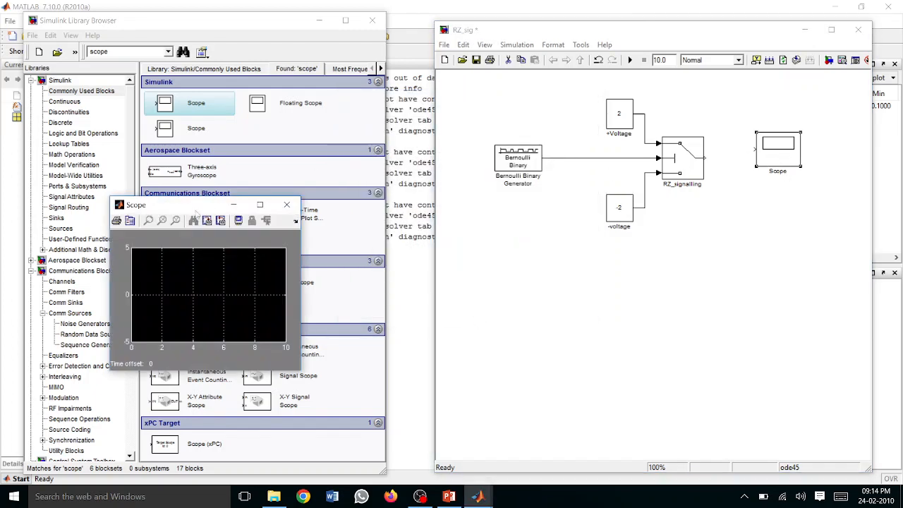
left_click(130, 221)
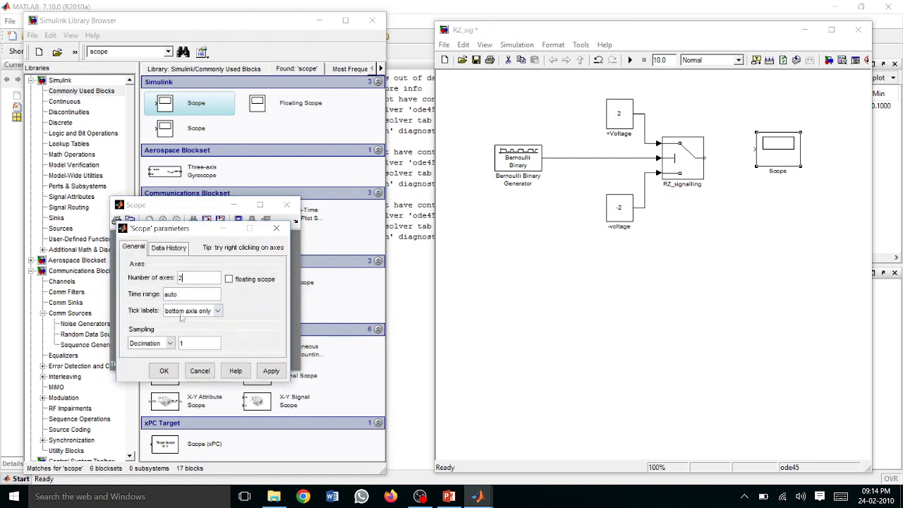
key("BackSpace")
key("BackSpace")
left_click(164, 371)
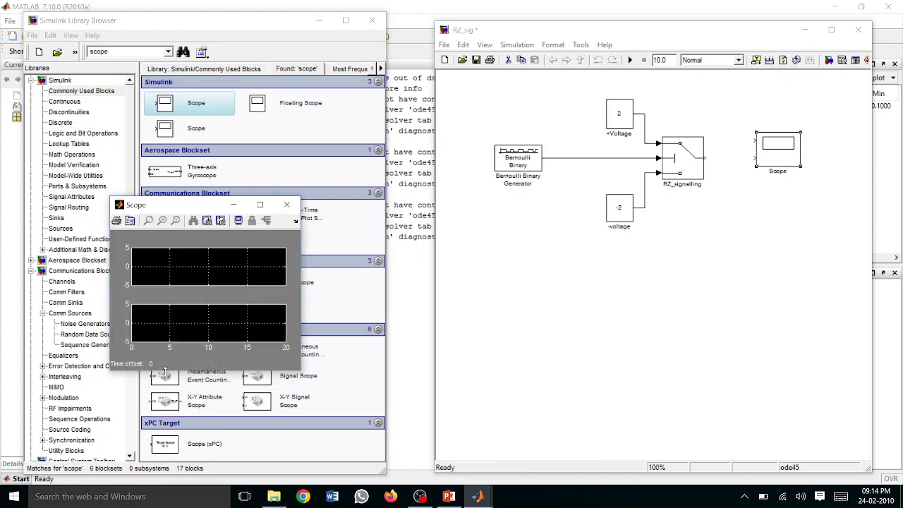
left_click(286, 204)
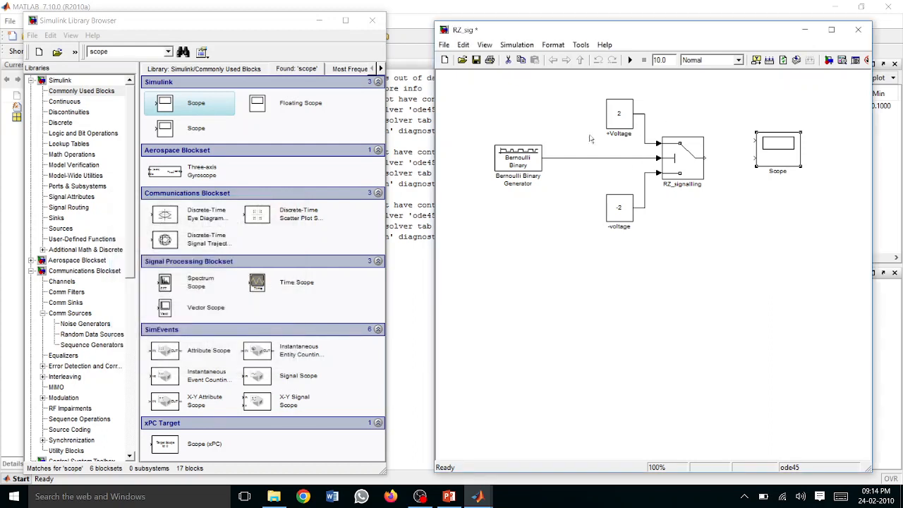
Nudge the Scope block down to roughly the height of the RZ_signalling switch.
key("Down")
key("Down")
key("Down")
key("Down")
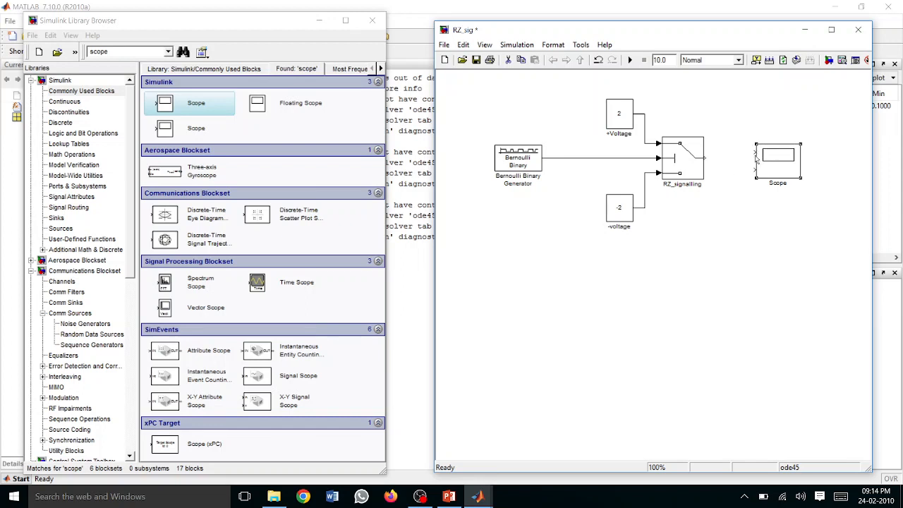
mouse_move(756, 157)
left_mouse_down()
mouse_move(749, 131)
mouse_move(544, 92)
mouse_move(569, 154)
left_mouse_up()
key("ctrl+z")
mouse_move(752, 151)
left_mouse_down()
mouse_move(571, 148)
mouse_move(572, 160)
left_mouse_up()
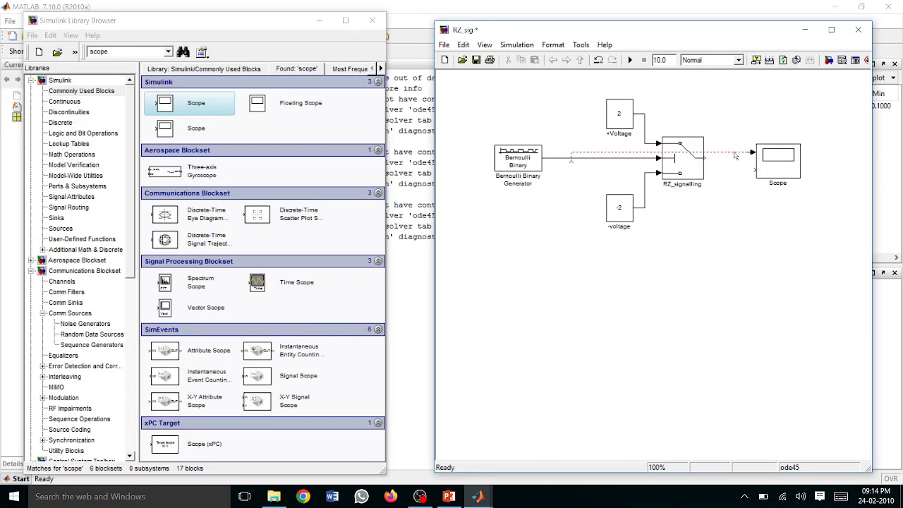
key("ctrl+z")
Branch the Bernoulli signal to the Scope's upper input, routed above +Voltage, and connect the RZ_signalling output to its lower input.
left_click_drag(751, 151, 572, 157)
double_click(715, 151)
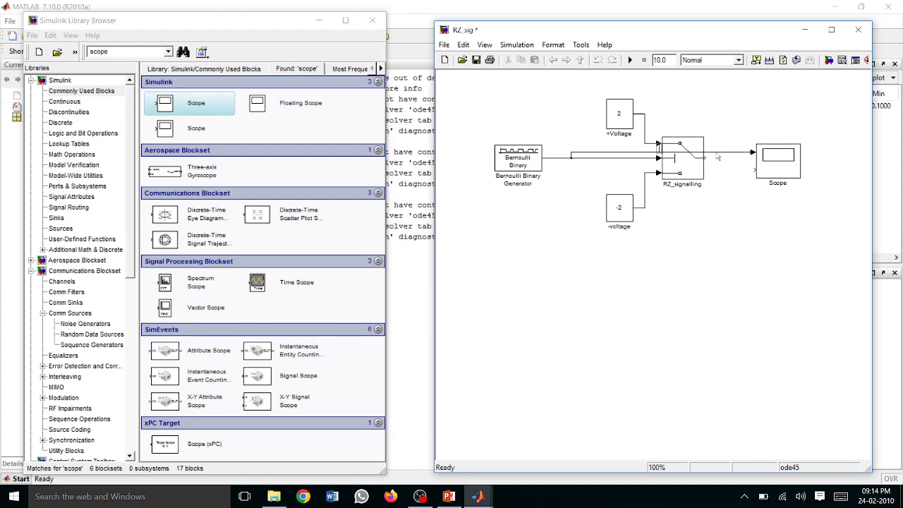
left_click_drag(718, 155, 706, 93)
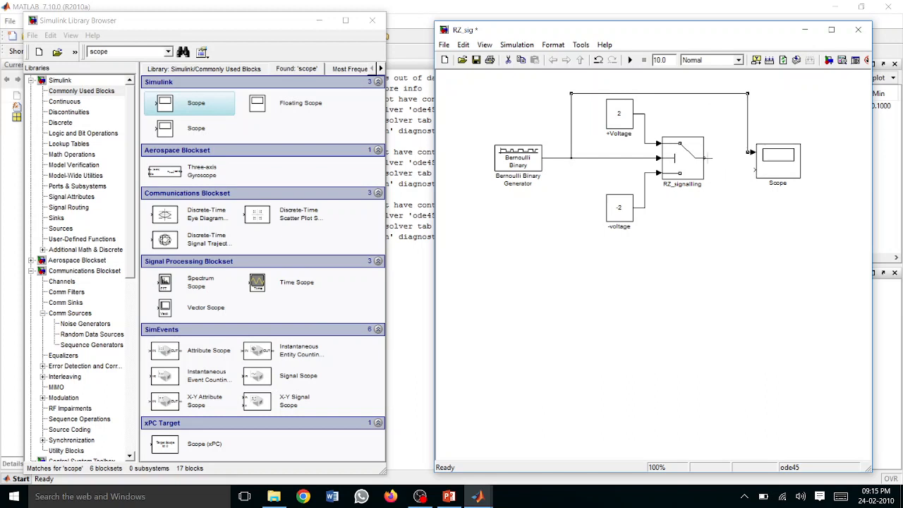
left_click_drag(706, 158, 756, 169)
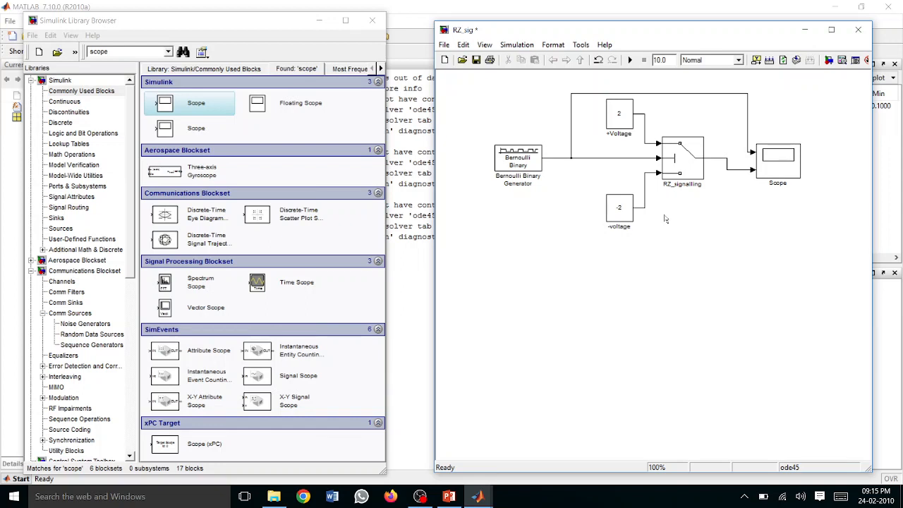
Search the block library for "product" and add a Product block to the model below the RZ_signalling switch.
left_click(143, 55)
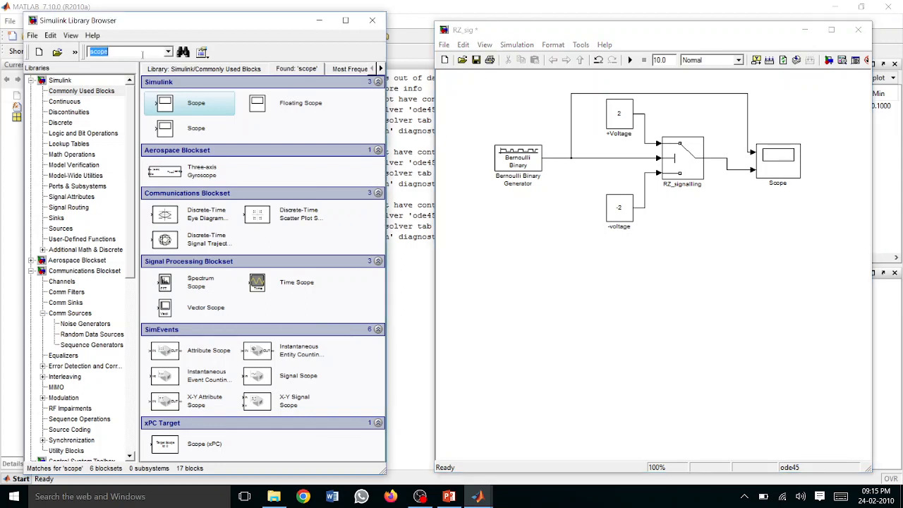
type("product")
key("Return")
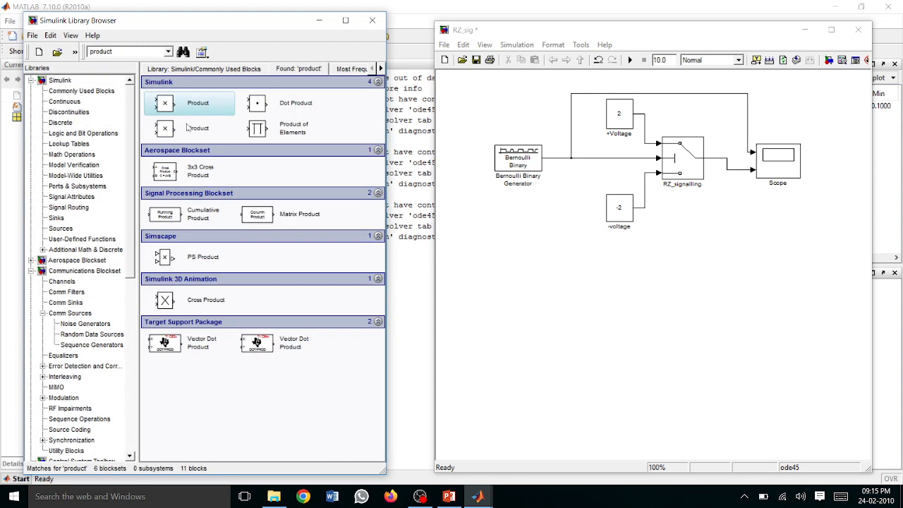
left_click_drag(182, 103, 682, 246)
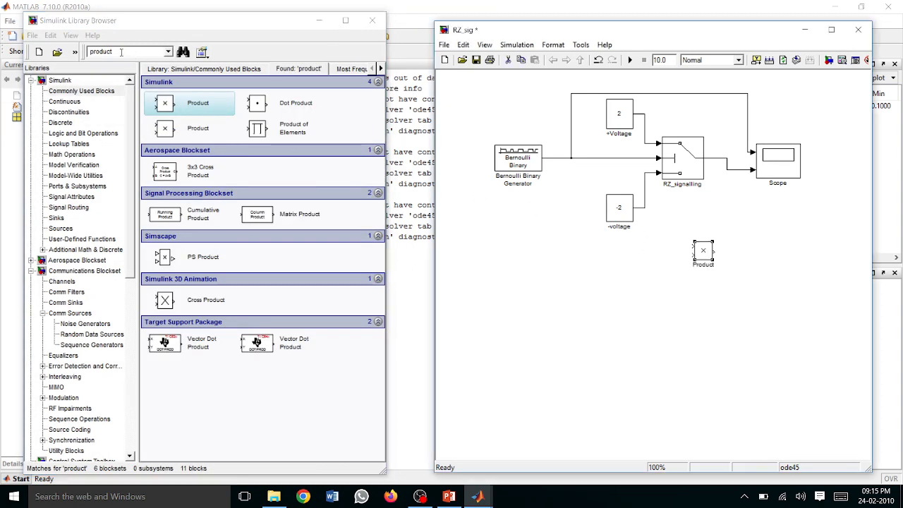
Search the block library for "pulse" and place a Pulse Generator block below the -voltage constant.
double_click(120, 51)
type("pu")
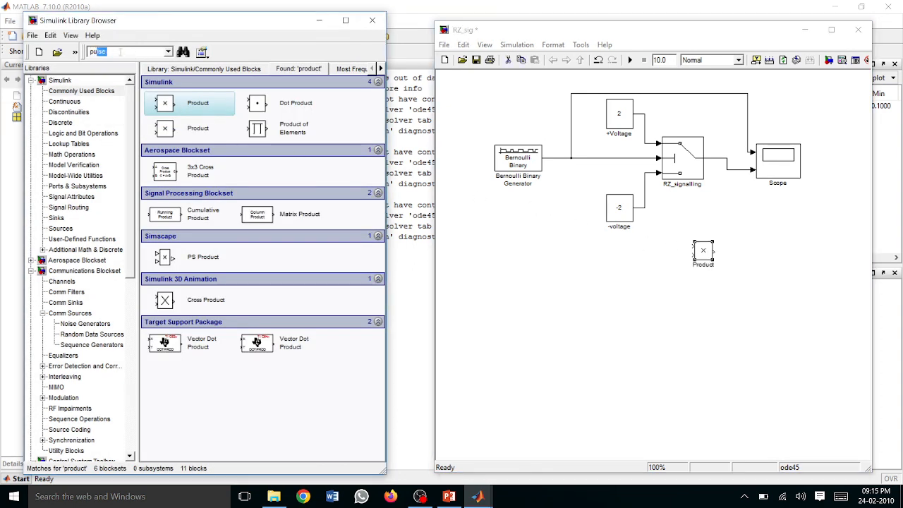
type("lse")
key("Return")
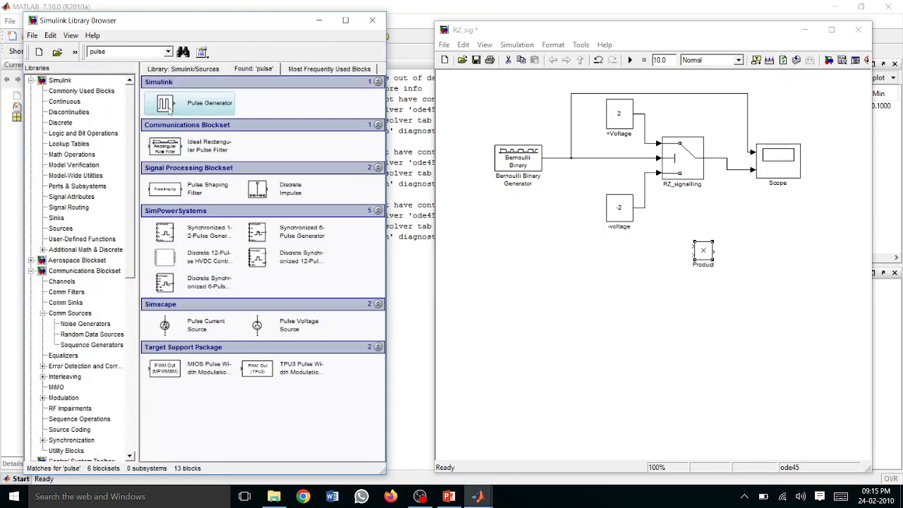
left_click_drag(620, 267, 620, 267)
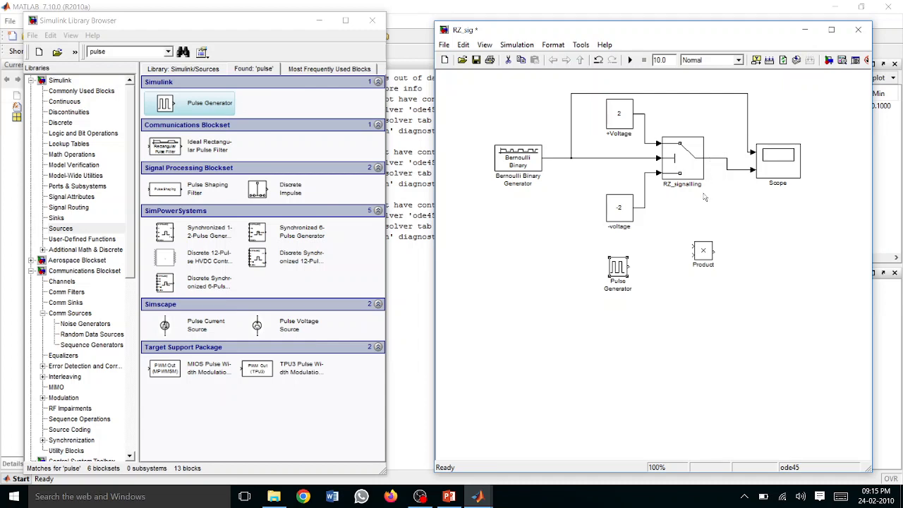
left_click_drag(626, 270, 630, 278)
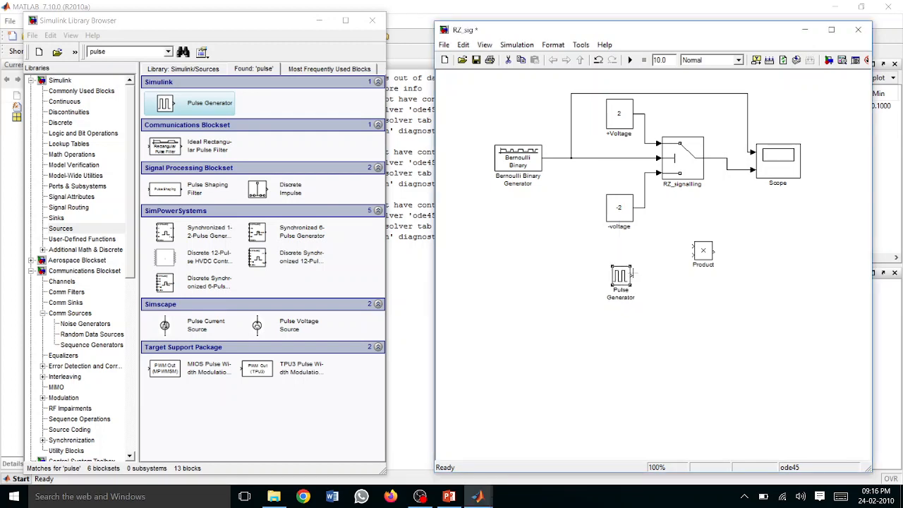
Connect the Pulse Generator to the Product block's lower input and a branch of the switch's output line to its upper input.
left_click_drag(633, 275, 692, 255)
left_click(717, 159)
left_click_drag(720, 165, 718, 187)
key("ctrl+z")
mouse_move(690, 247)
left_mouse_down()
mouse_move(686, 212)
mouse_move(735, 170)
left_mouse_up()
double_click(686, 209)
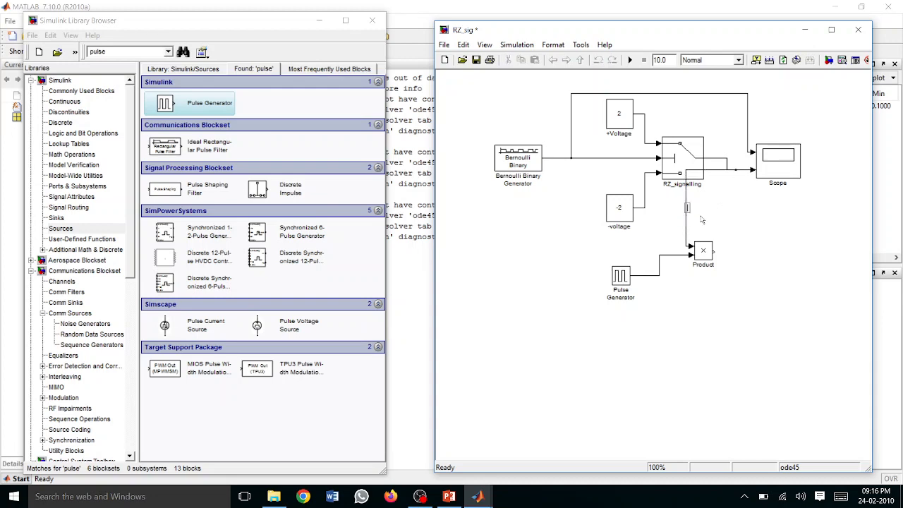
Reroute the branch feeding the Product block so its vertical segment runs clear of the RZ_signalling switch.
left_click(682, 230)
left_click(688, 227)
left_click_drag(688, 228, 722, 226)
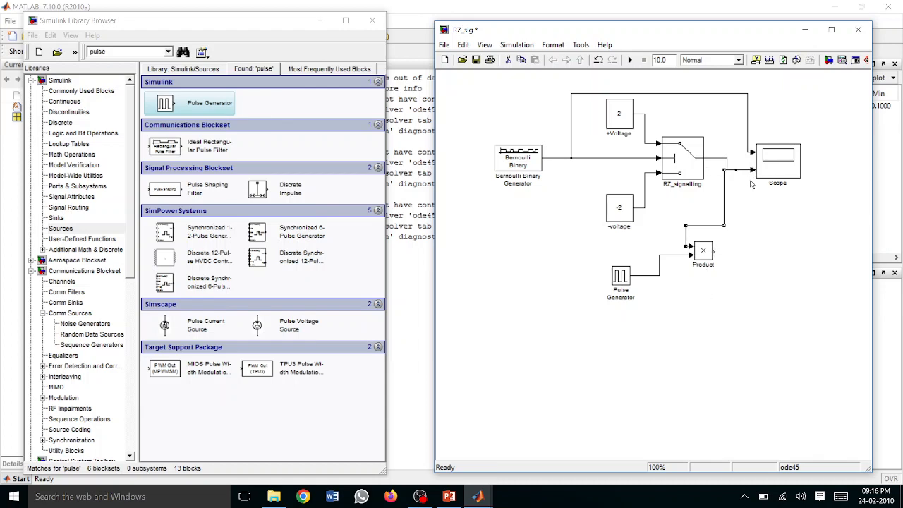
left_click(722, 252)
Set the Scope's number of axes to 3 and confirm its parameters.
double_click(770, 171)
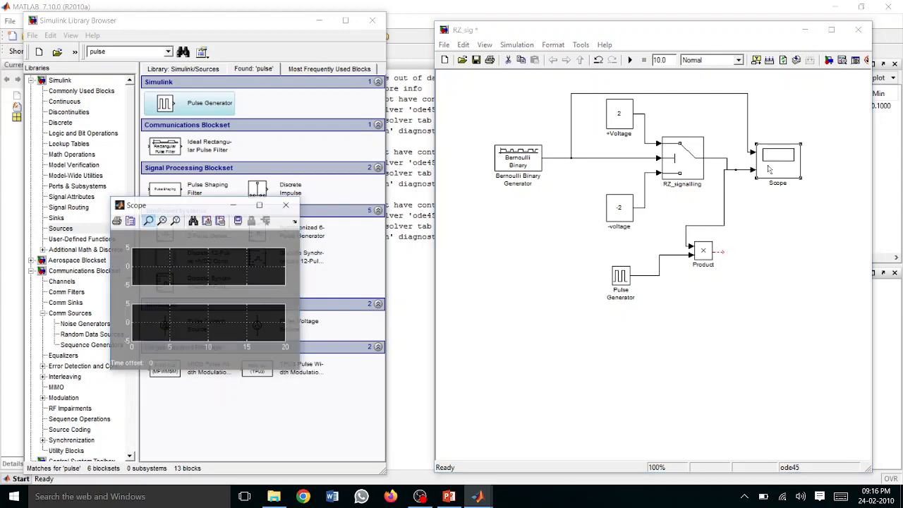
left_click(130, 221)
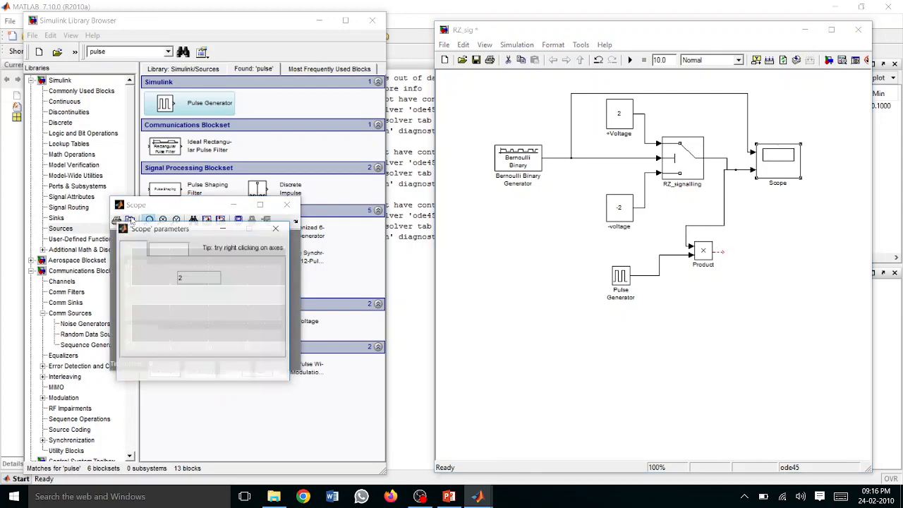
key("BackSpace")
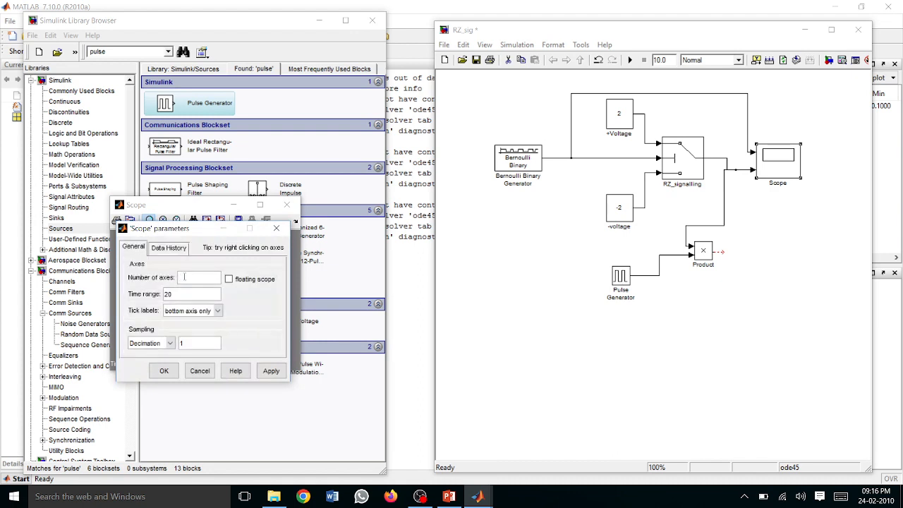
type("3")
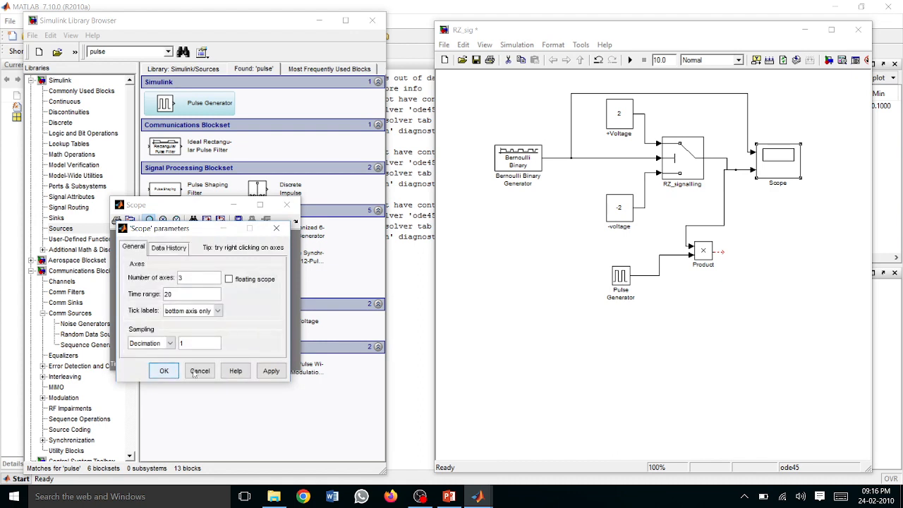
left_click(271, 372)
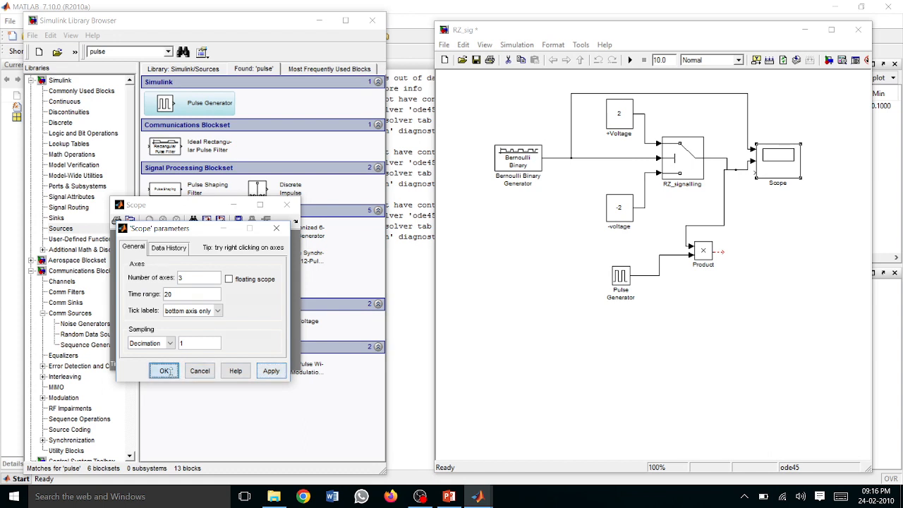
left_click(164, 371)
Delete the dangling line at the Product block's output and connect that output to the Scope's third input.
left_click(722, 253)
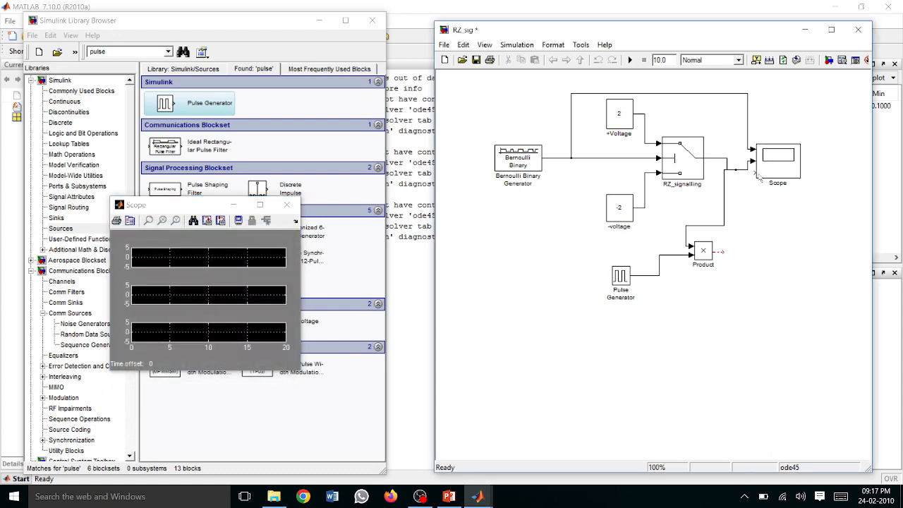
left_click_drag(756, 172, 731, 247)
key("Delete")
mouse_move(715, 252)
left_mouse_down()
mouse_move(769, 212)
mouse_move(753, 173)
left_mouse_up()
Set the Pulse Generator's period to 1 second and pulse width to 50 %, keeping simulation time as its time source.
double_click(622, 280)
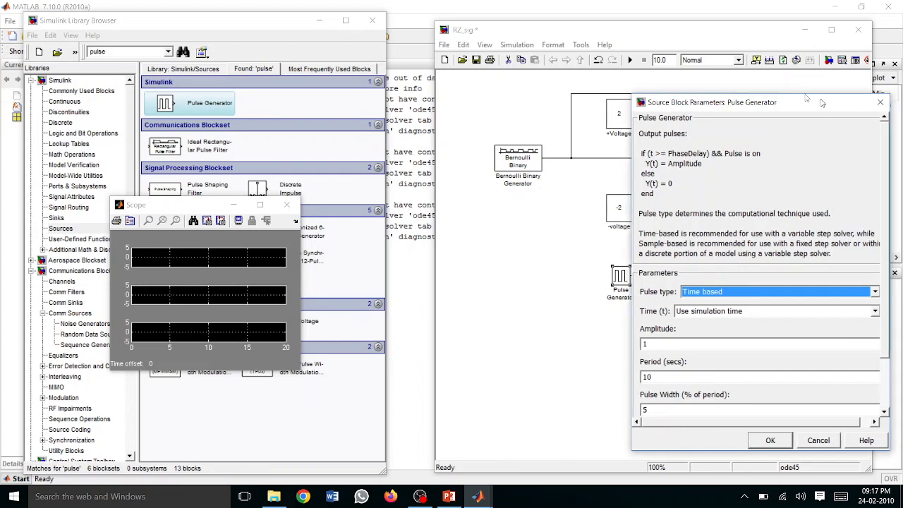
left_click_drag(830, 104, 718, 65)
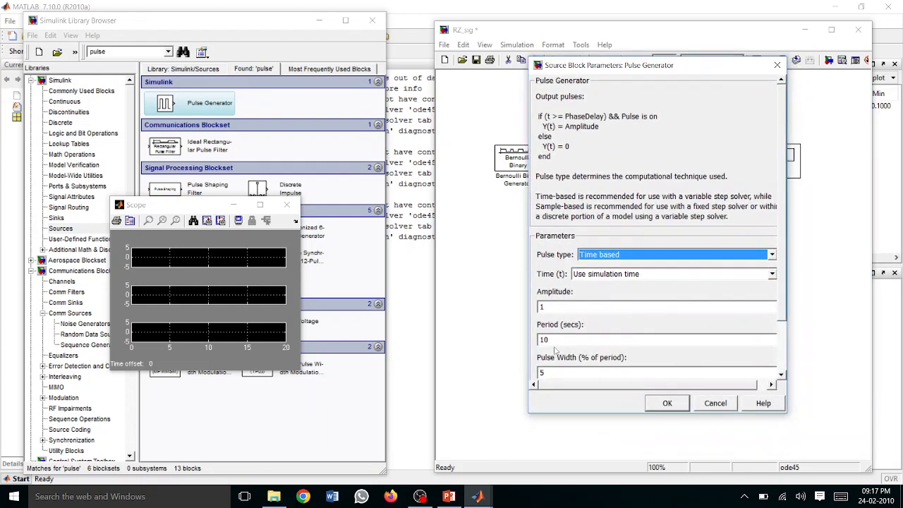
scroll(555, 339, "down", 3)
double_click(569, 276)
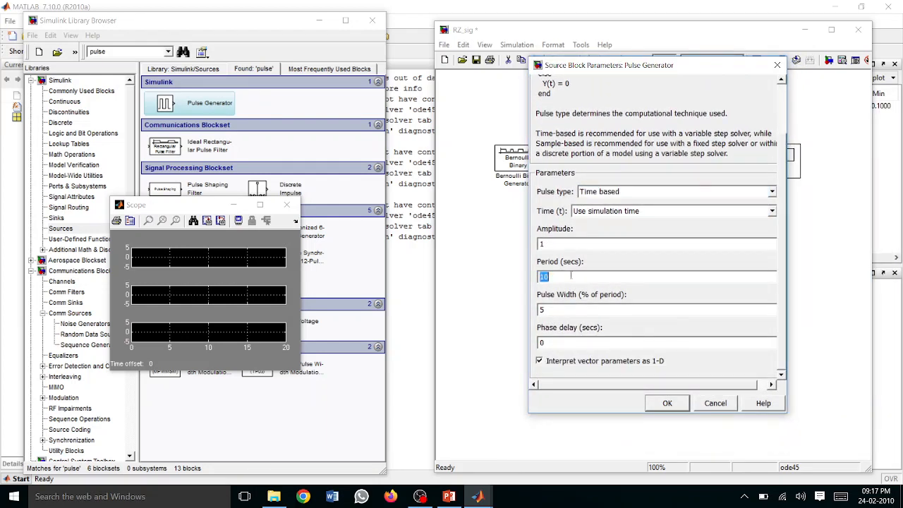
type("1")
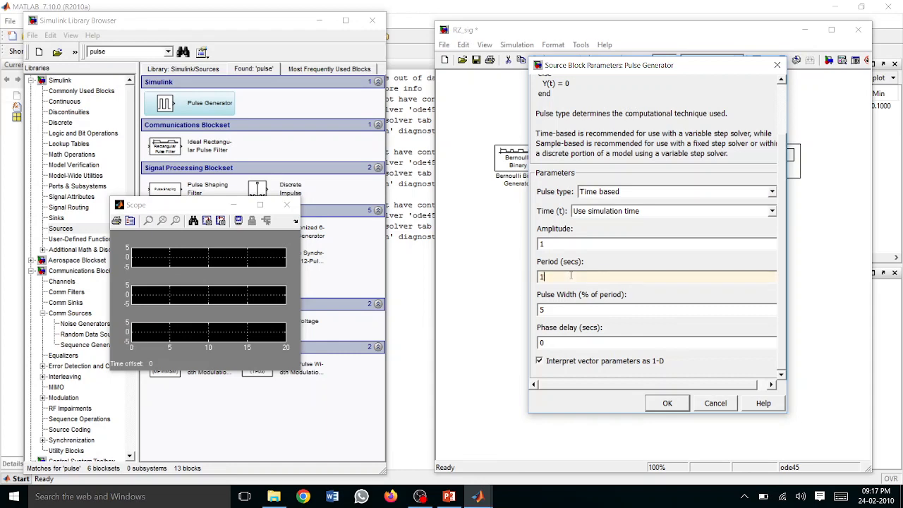
double_click(558, 310)
left_click(553, 309)
type("0")
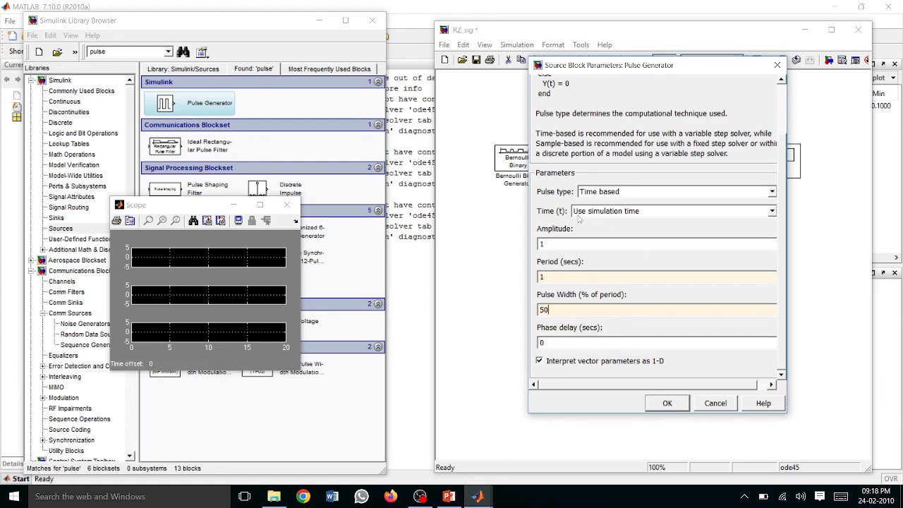
left_click(772, 211)
left_click(740, 223)
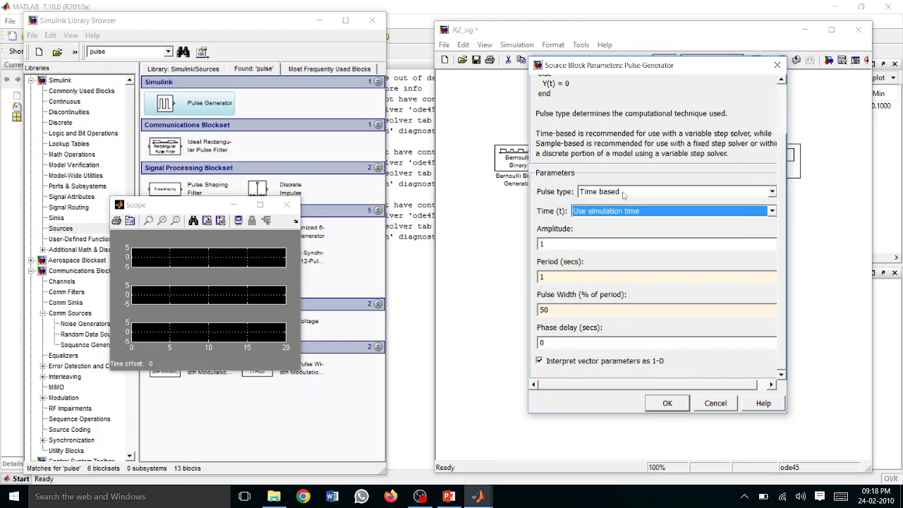
left_click(681, 407)
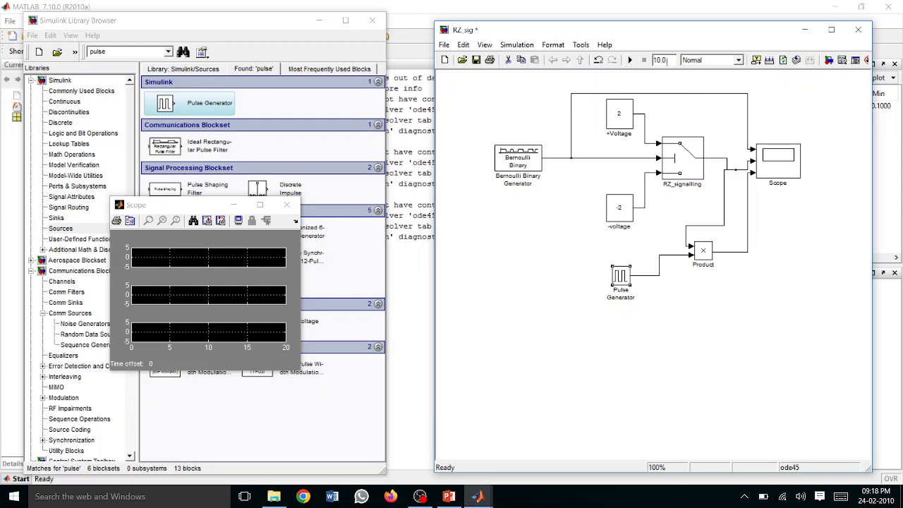
Run the simulation with a stop time of 100 and examine the three waveforms in the maximized Scope.
double_click(661, 60)
type("100")
left_click(630, 61)
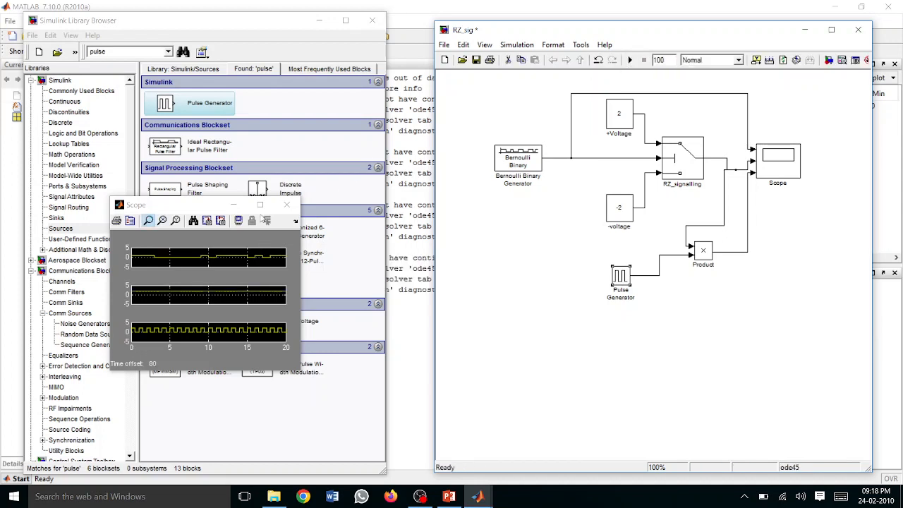
left_click(259, 205)
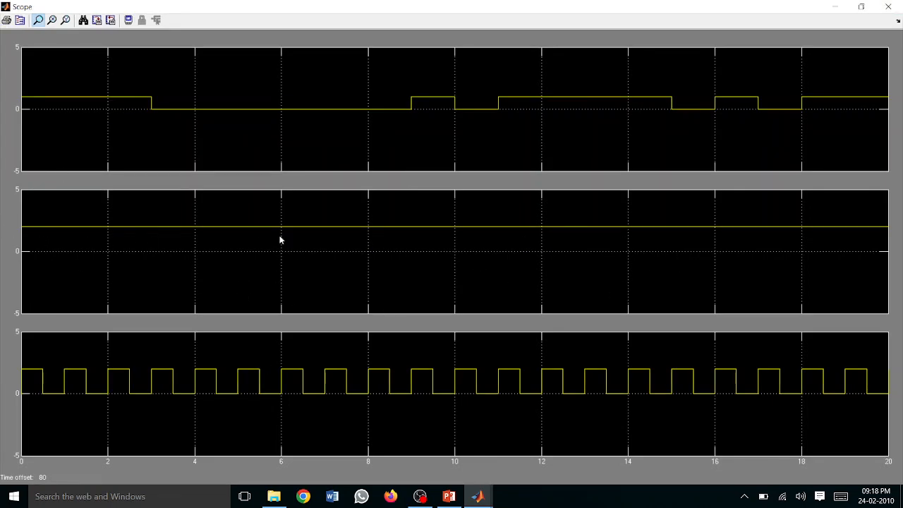
left_click(830, 12)
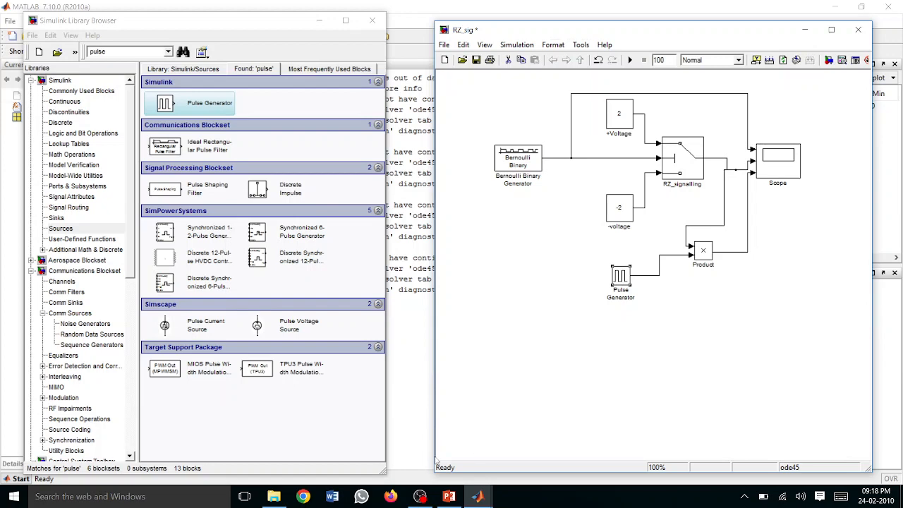
left_click(425, 494)
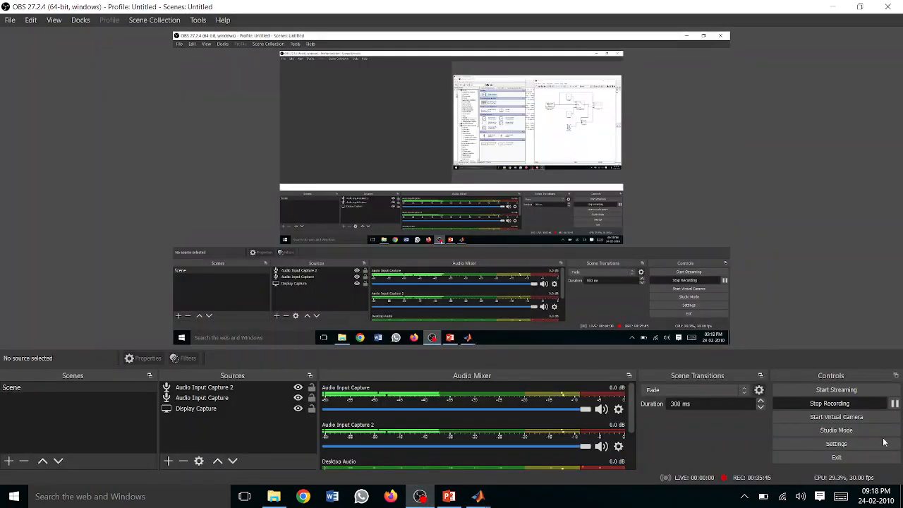
left_click(834, 10)
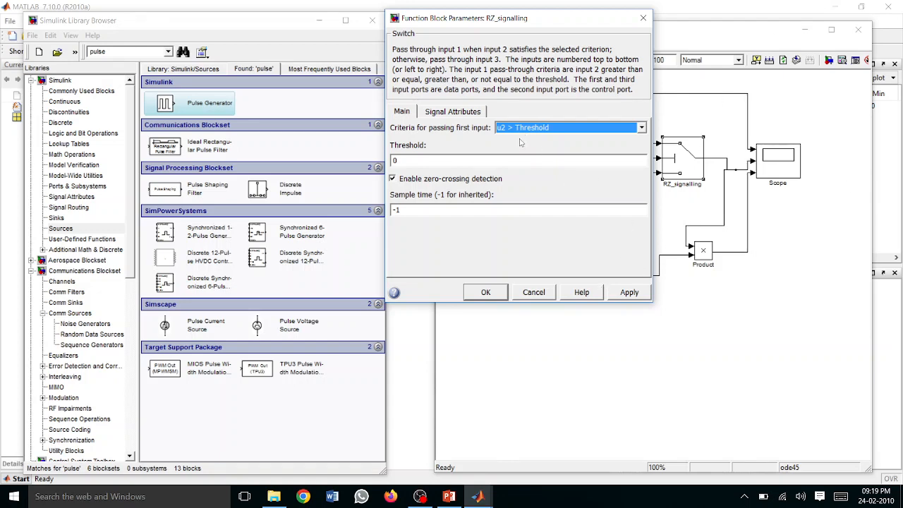
Check the RZ_signalling switch's criterion for passing the first input, keeping u2 > Threshold.
left_click(641, 128)
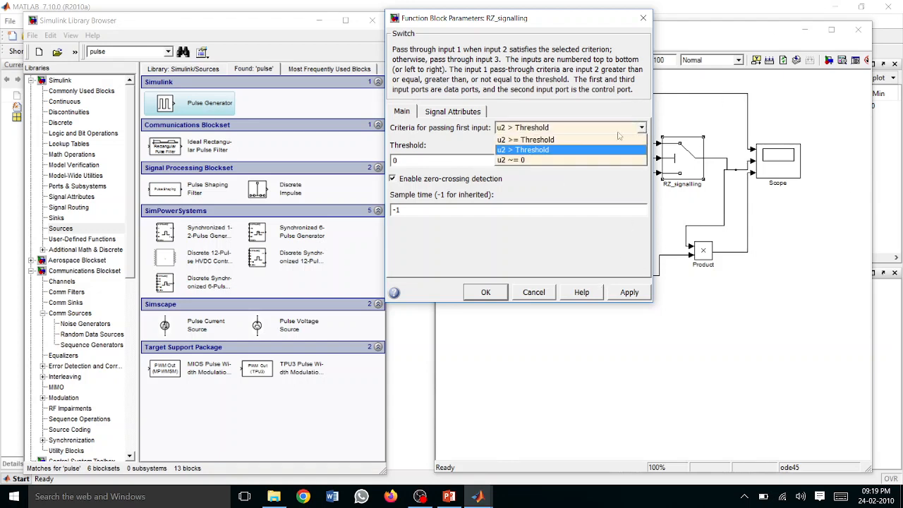
left_click(531, 151)
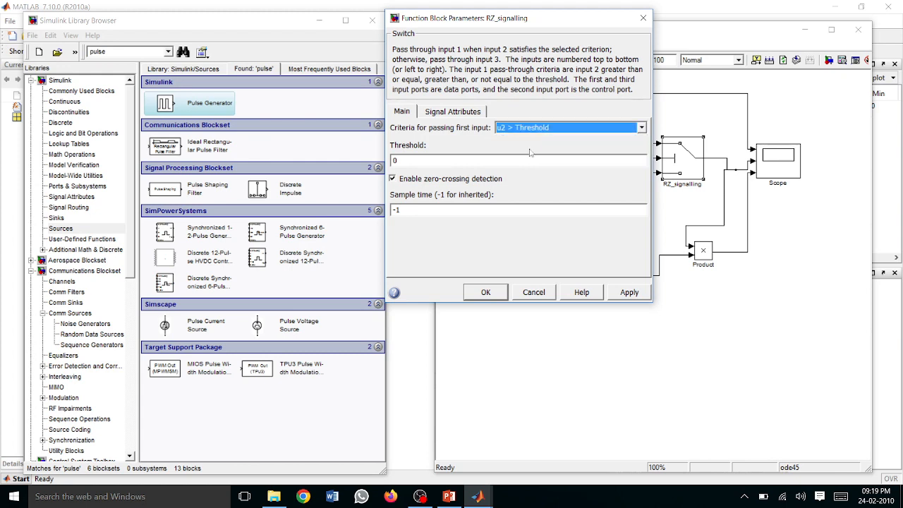
left_click(486, 292)
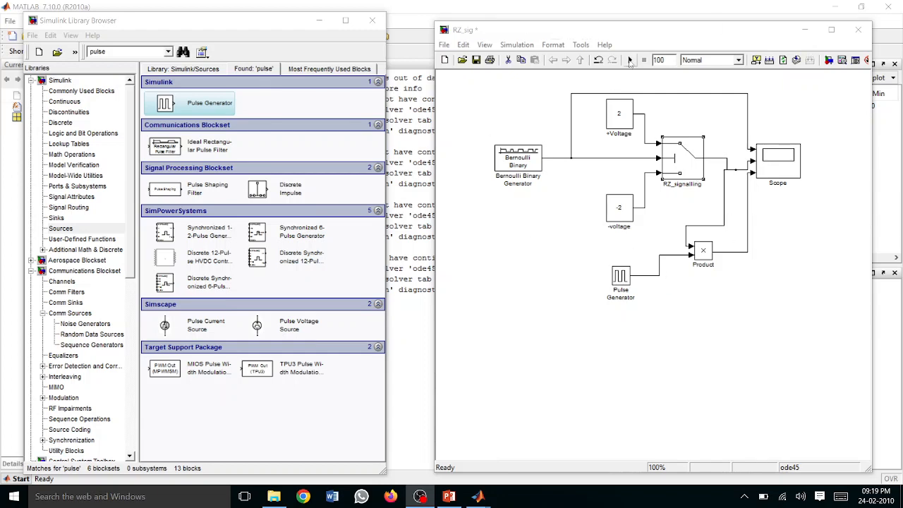
Run the RZ_sig simulation again with a stop time of 100 and open the Scope to view the waveforms.
left_click(630, 61)
left_click(781, 169)
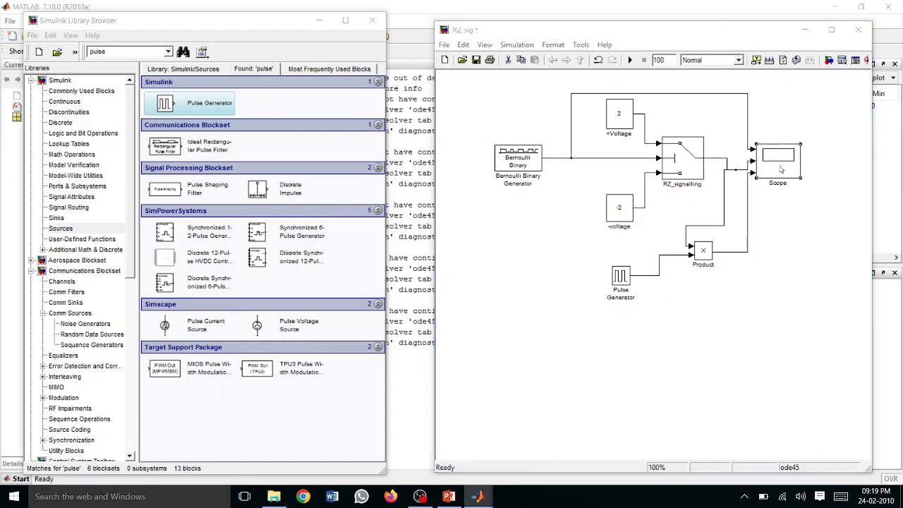
double_click(782, 170)
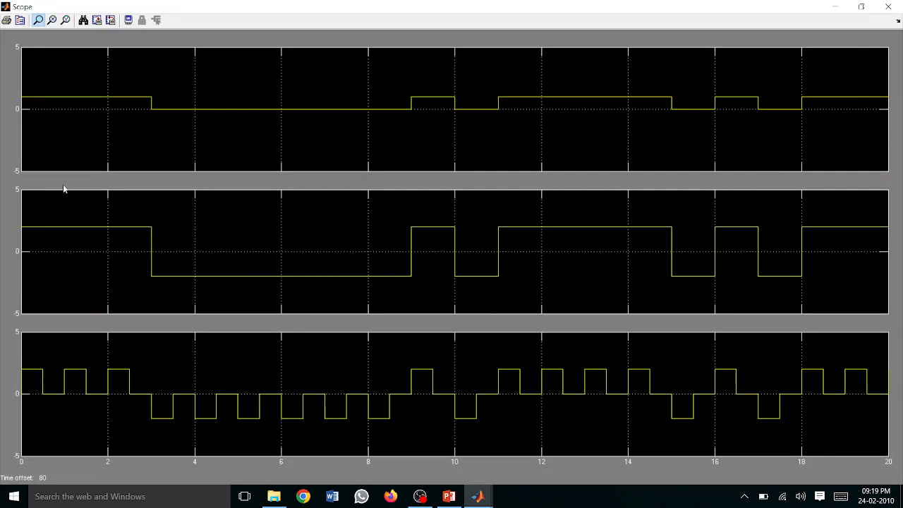
Set the Scope's first axes to a Y range of -3 to 3 and title them Input.
right_click(21, 86)
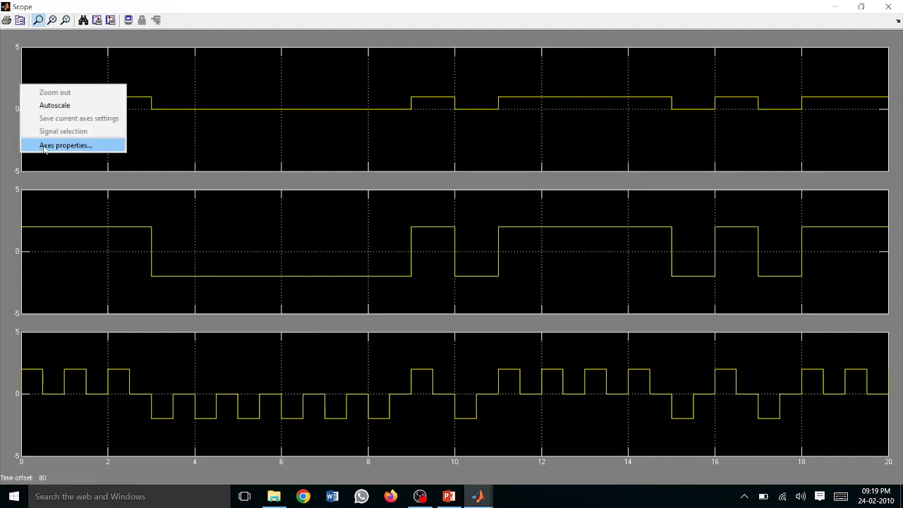
left_click(45, 146)
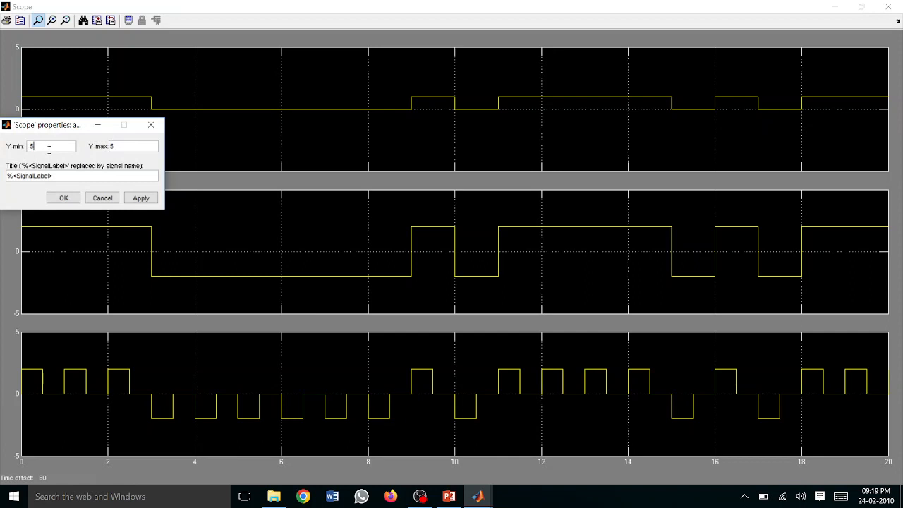
key("BackSpace")
type("3")
key("Tab")
type("3")
key("BackSpace")
key("BackSpace")
key("BackSpace")
key("BackSpace")
key("BackSpace")
key("BackSpace")
key("BackSpace")
key("BackSpace")
key("BackSpace")
key("BackSpace")
key("BackSpace")
key("BackSpace")
key("BackSpace")
type("Input")
left_click(63, 198)
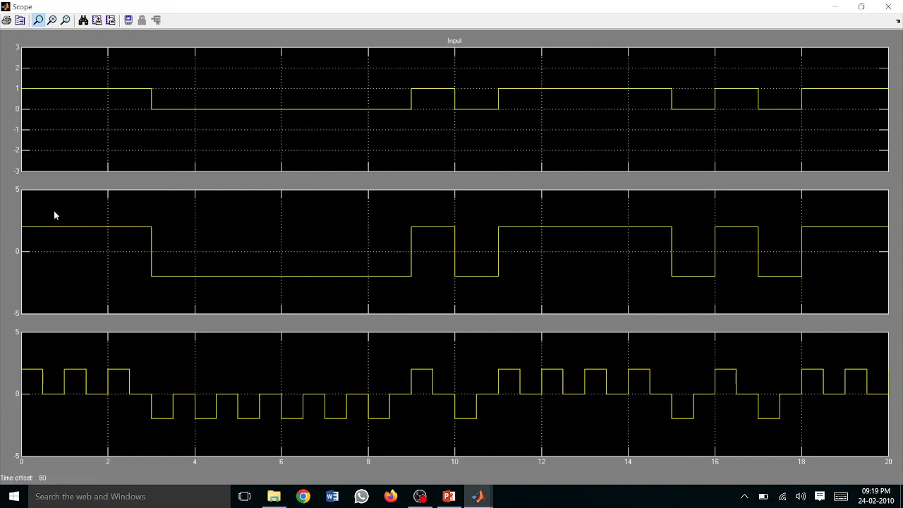
Set the Scope's second axes to a Y range of -3 to 3 and title them NRZ_Signalling.
right_click(17, 247)
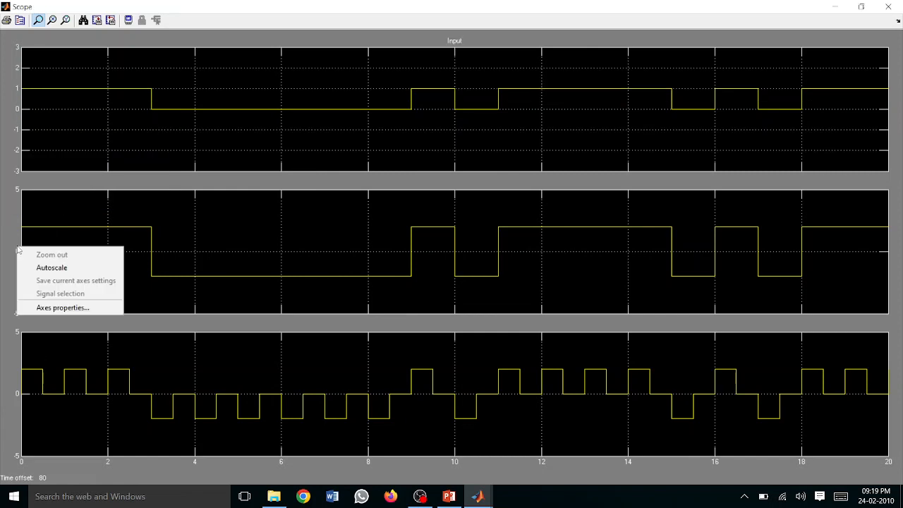
left_click(69, 308)
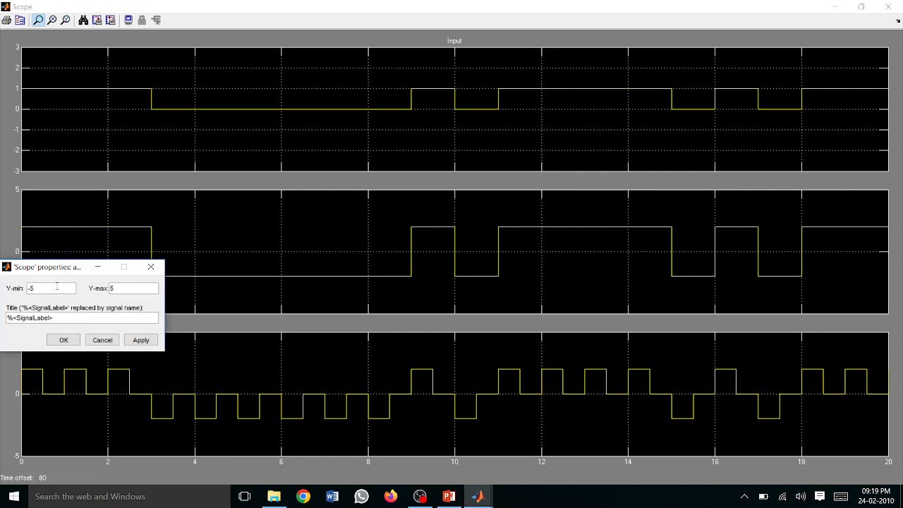
left_click(57, 286)
key("BackSpace")
type("3")
key("Tab")
type("3")
key("Delete")
key("Delete")
key("Delete")
key("Delete")
key("Delete")
key("Delete")
key("Delete")
key("Delete")
key("Delete")
key("Delete")
key("Delete")
key("Delete")
key("Delete")
key("Delete")
type("NRZ_Signalling")
left_click(63, 341)
Set the Scope's third axes to a Y range of -3 to 3 and title them RZ_Signalling.
right_click(14, 372)
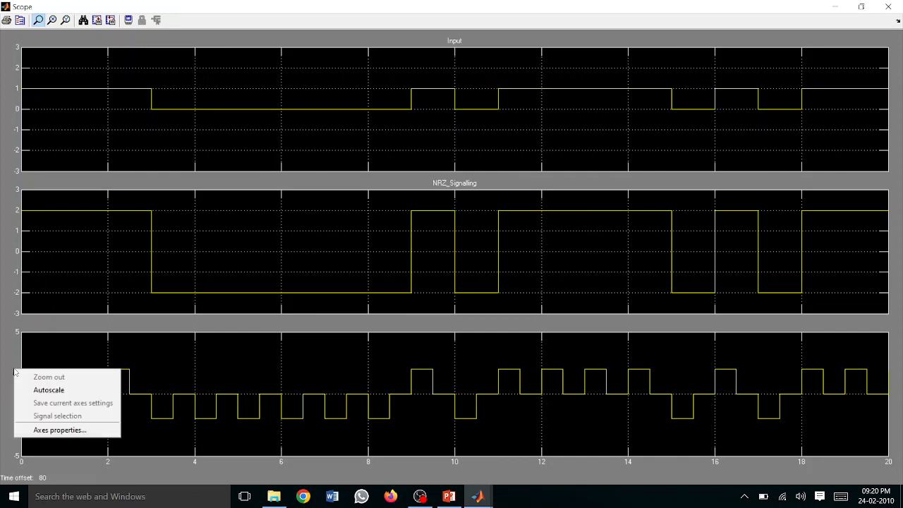
left_click(64, 431)
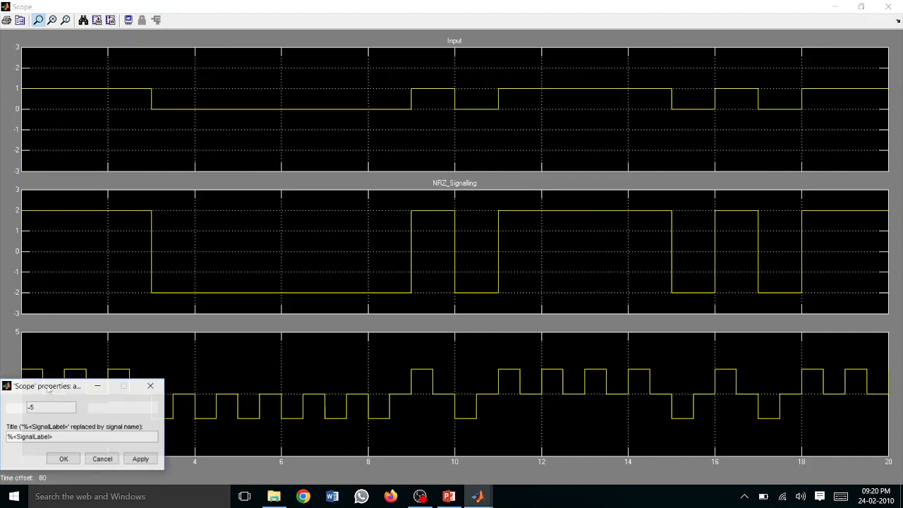
key("BackSpace")
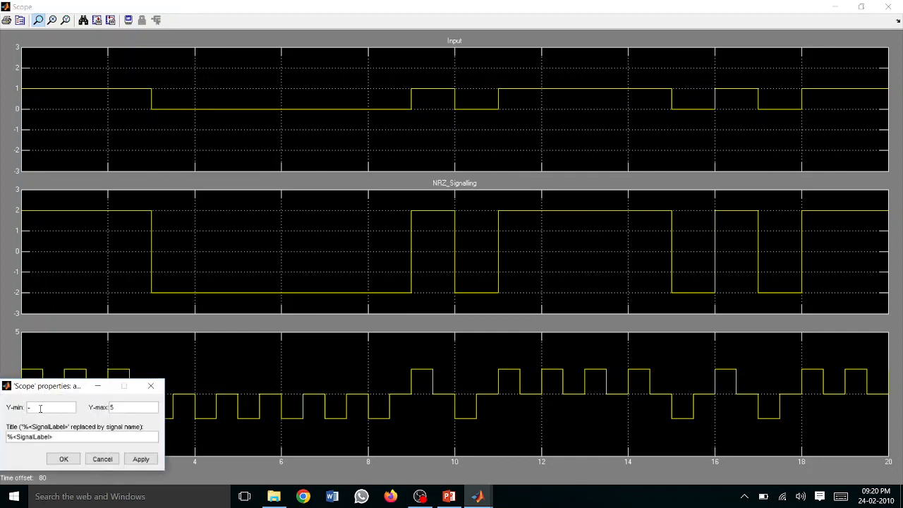
type("3")
key("Tab")
type("3")
left_click(68, 434)
key("BackSpace")
key("BackSpace")
key("BackSpace")
key("BackSpace")
key("BackSpace")
key("BackSpace")
key("BackSpace")
key("BackSpace")
key("BackSpace")
key("BackSpace")
key("BackSpace")
key("BackSpace")
key("BackSpace")
type("RZ_Signalling")
left_click(148, 462)
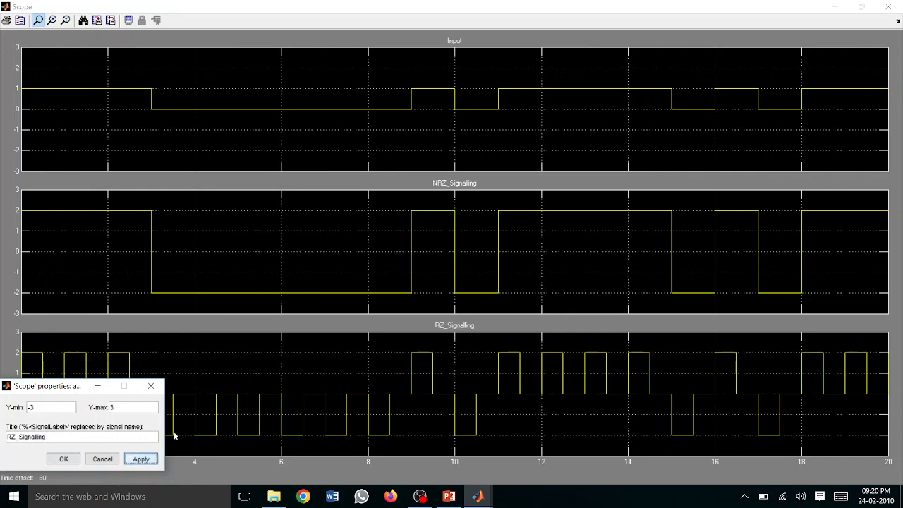
left_click(63, 460)
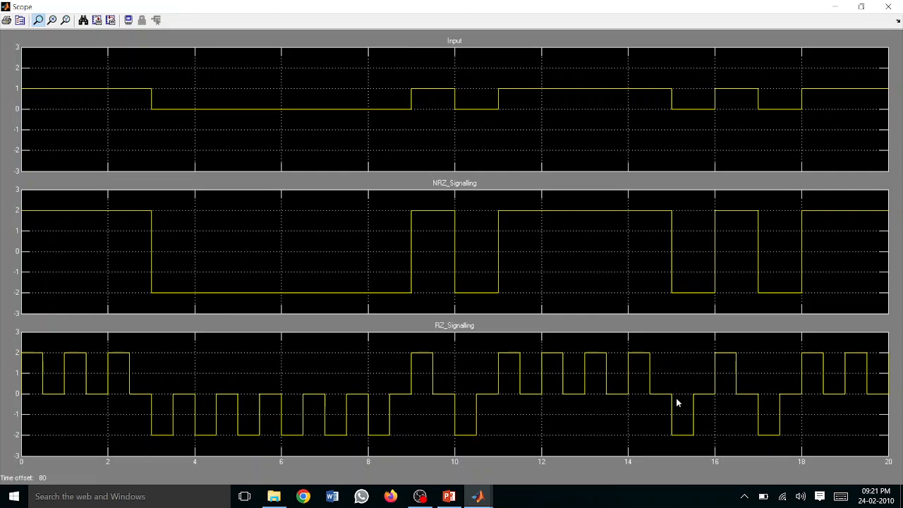
Close the Scope and the RZ_sig model, saving the model's changes.
left_click(896, 7)
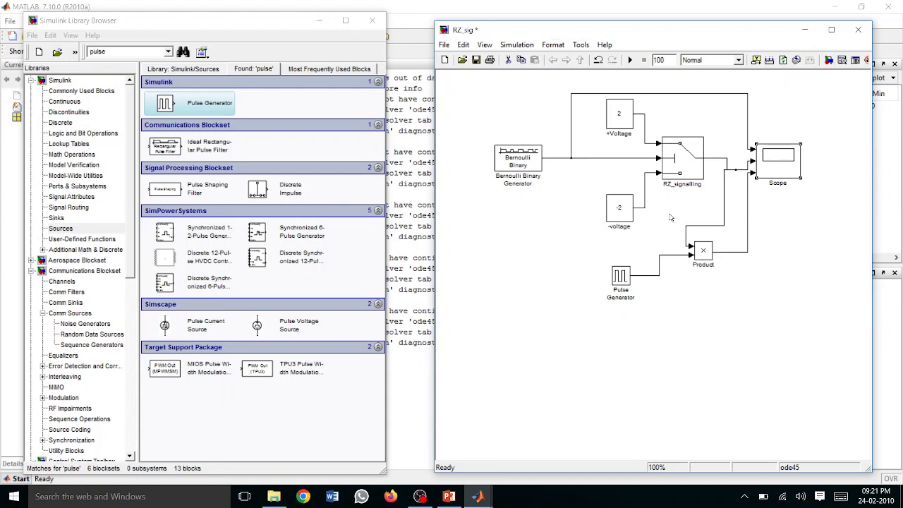
left_click(859, 30)
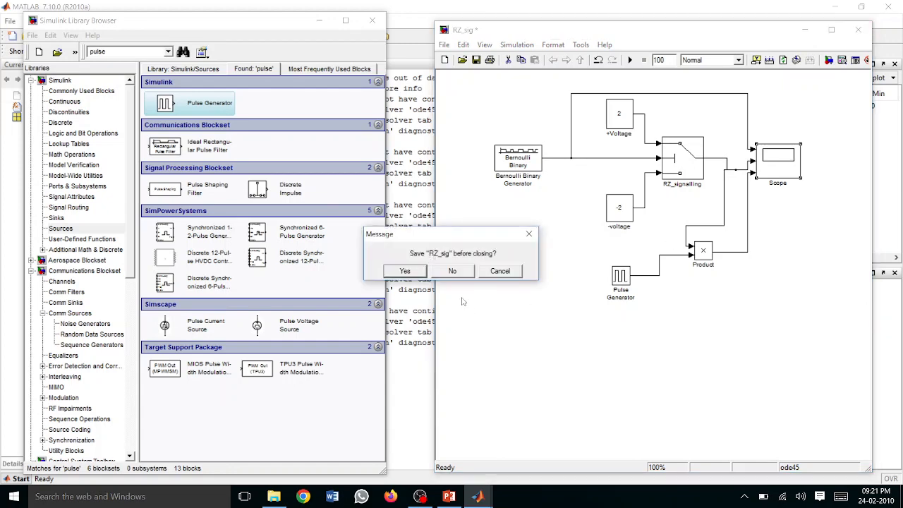
left_click(405, 271)
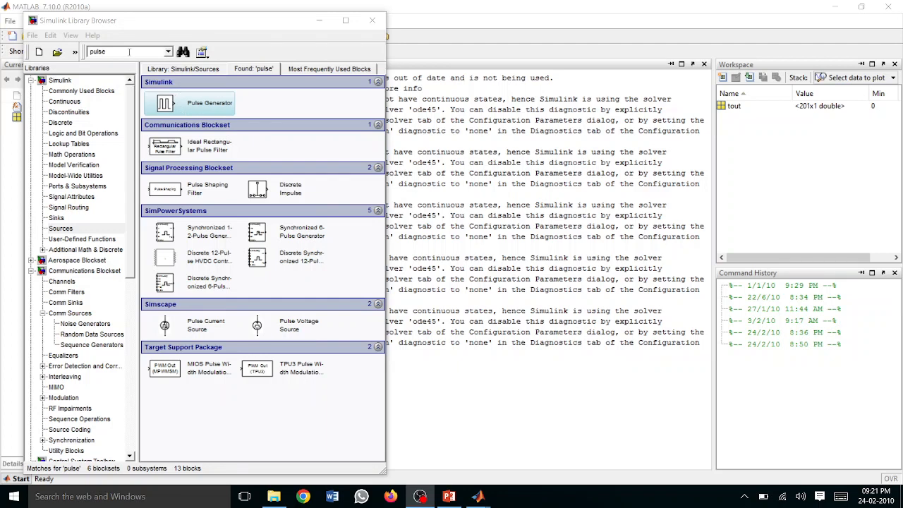
Create a new blank Simulink model and enlarge its window beside the library browser.
left_click(38, 52)
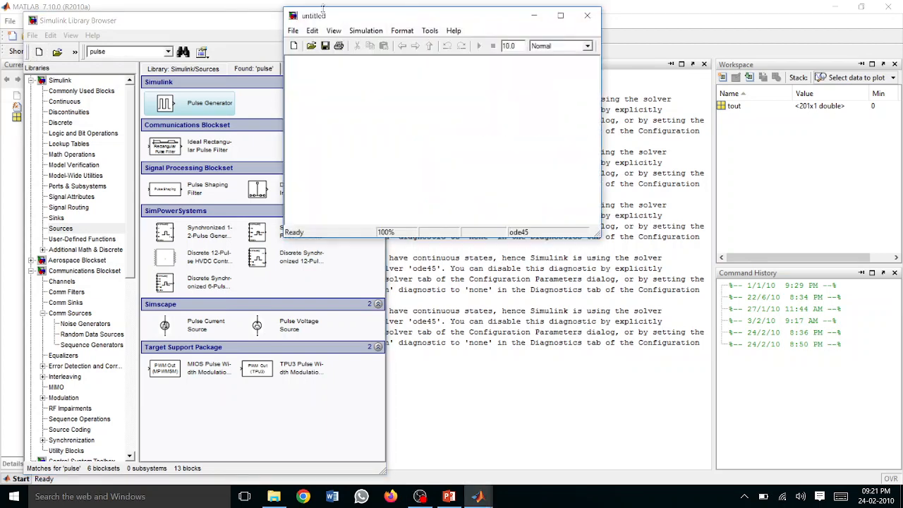
left_click_drag(343, 16, 493, 27)
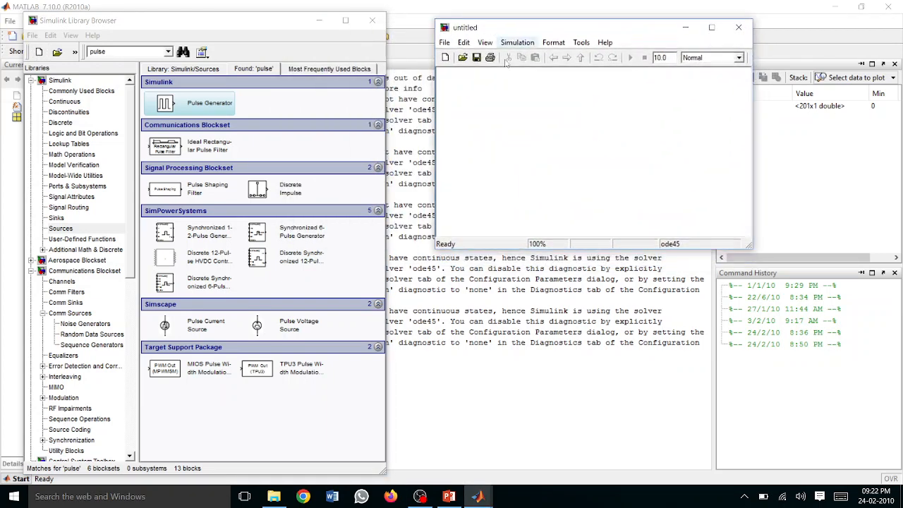
left_click_drag(571, 248, 572, 469)
left_click_drag(754, 218, 851, 202)
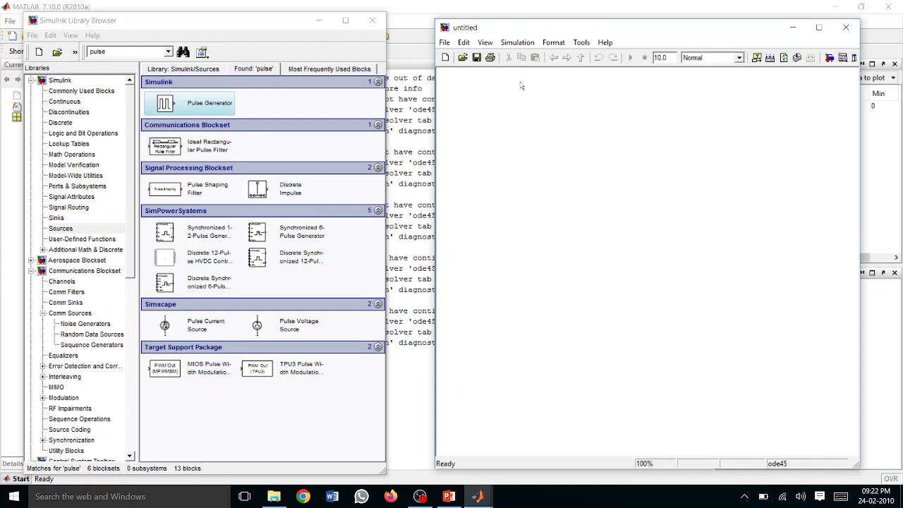
Save the new model as half_sign in the Comm_lab folder on the Desktop.
left_click(444, 42)
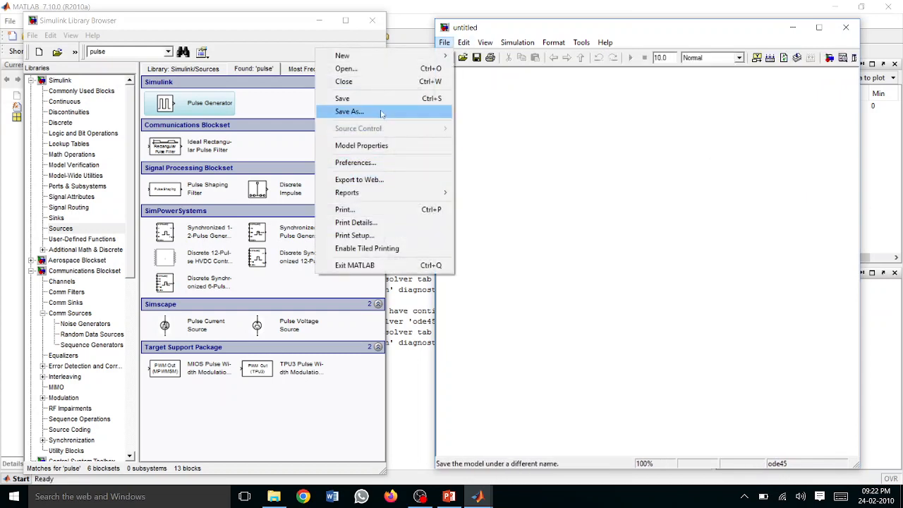
left_click(353, 112)
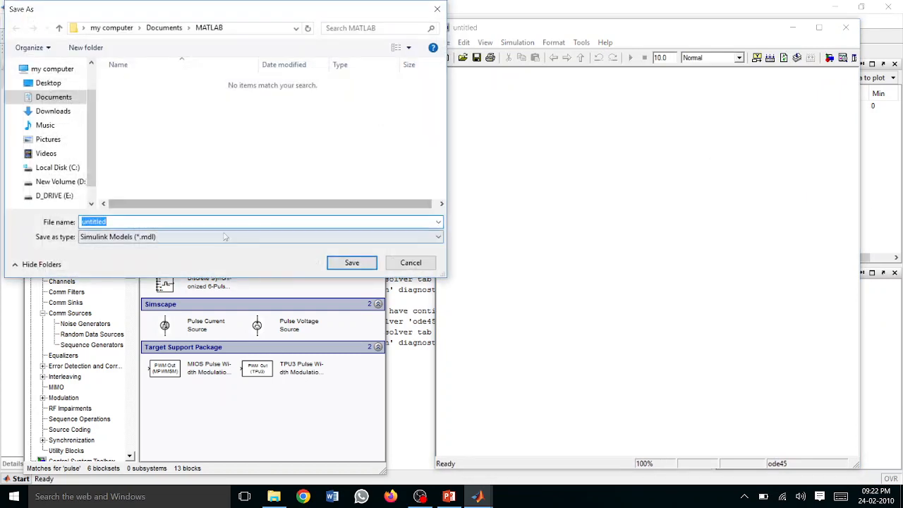
left_click(48, 84)
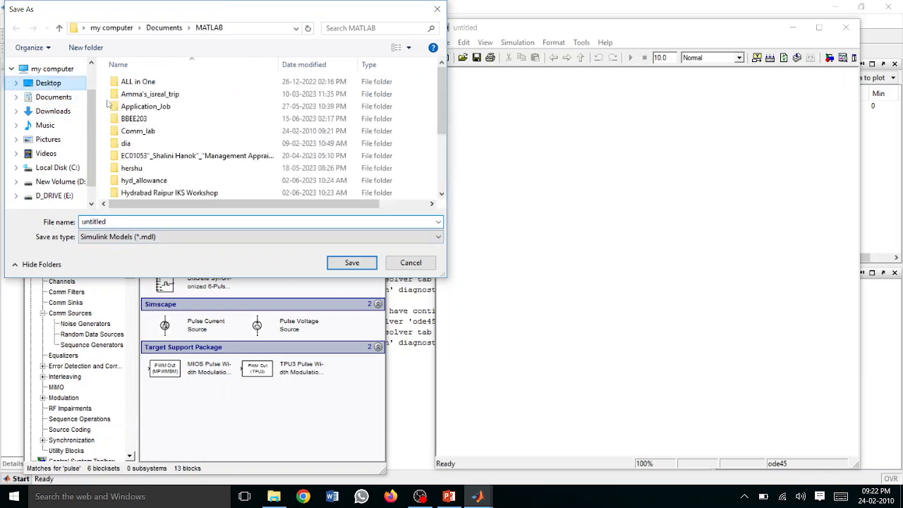
double_click(154, 134)
double_click(153, 221)
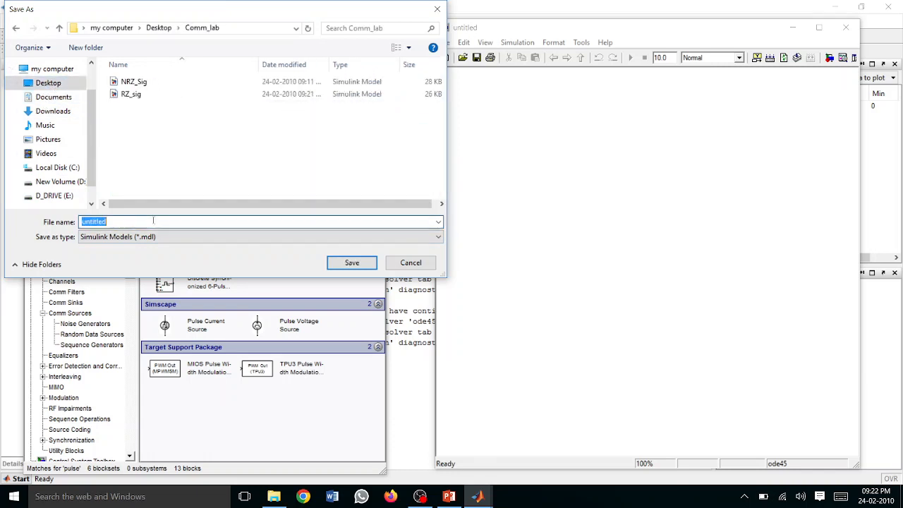
type("half_si")
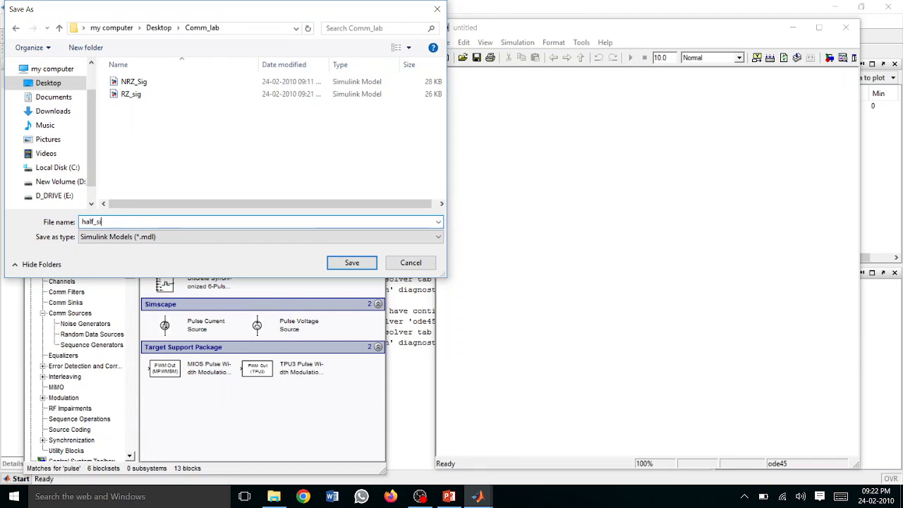
type("gn")
key("Return")
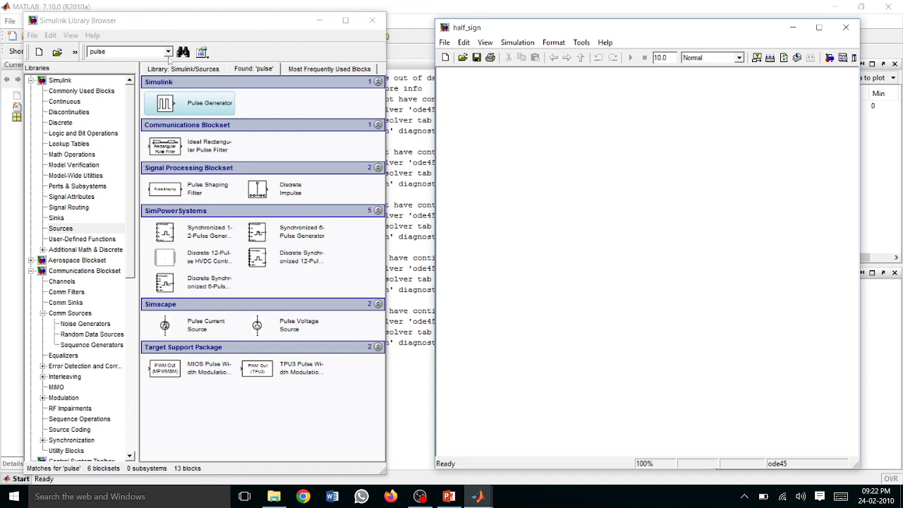
Search the block library for sine and add Simulink's Sine Wave block to the half_sign model.
left_click(146, 48)
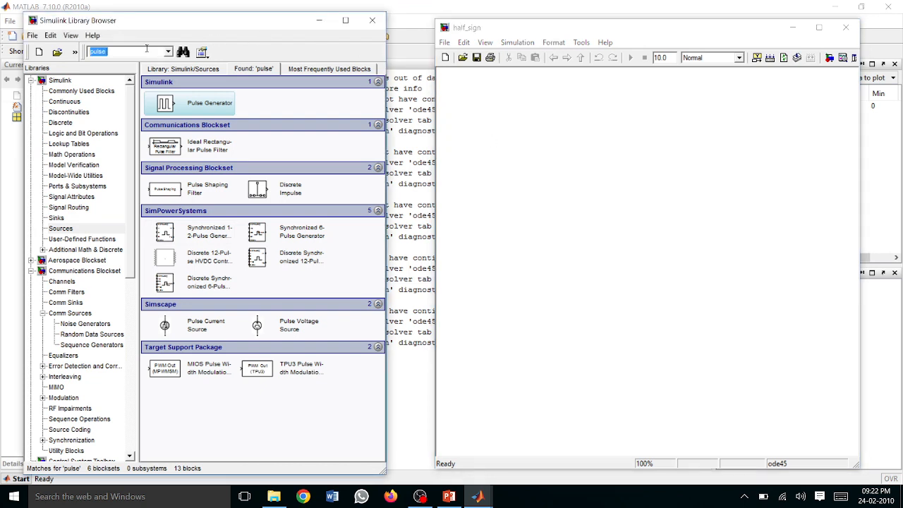
type("sine")
key("Return")
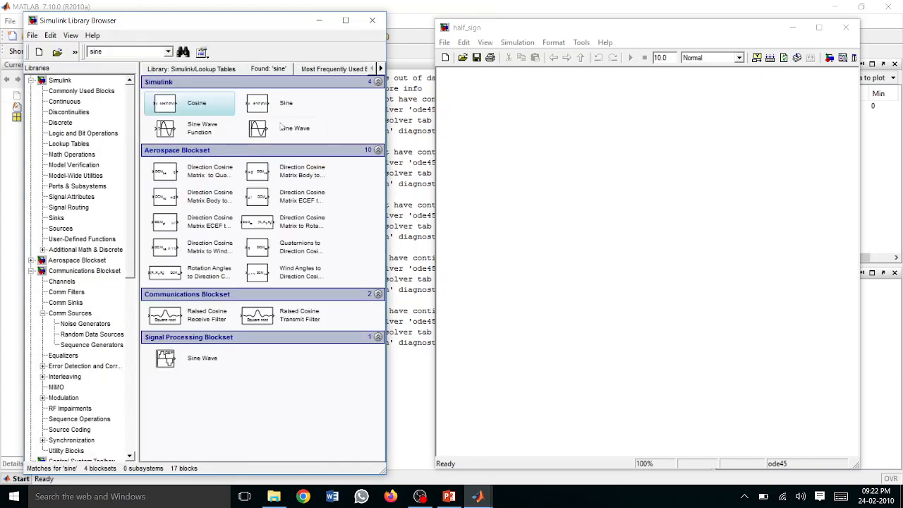
left_click_drag(263, 133, 524, 165)
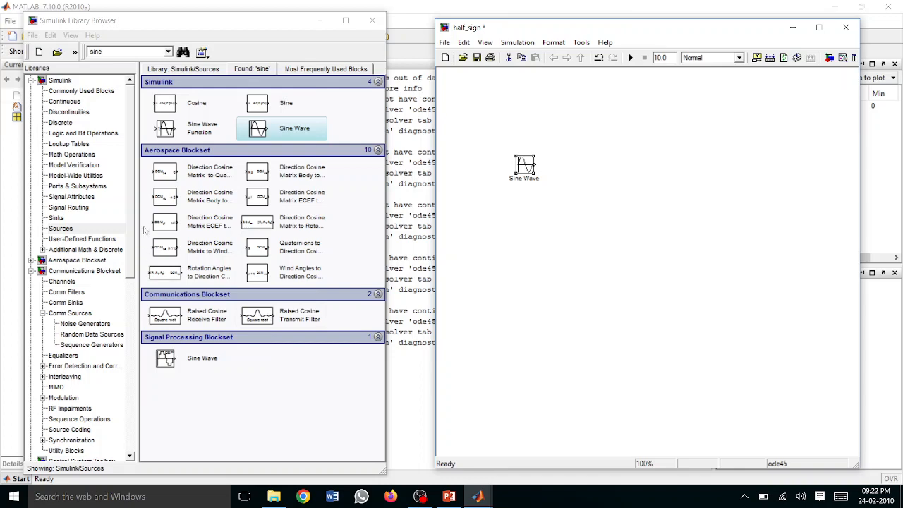
Search the block library for constant and place a Constant block beside the Sine Wave block.
double_click(124, 54)
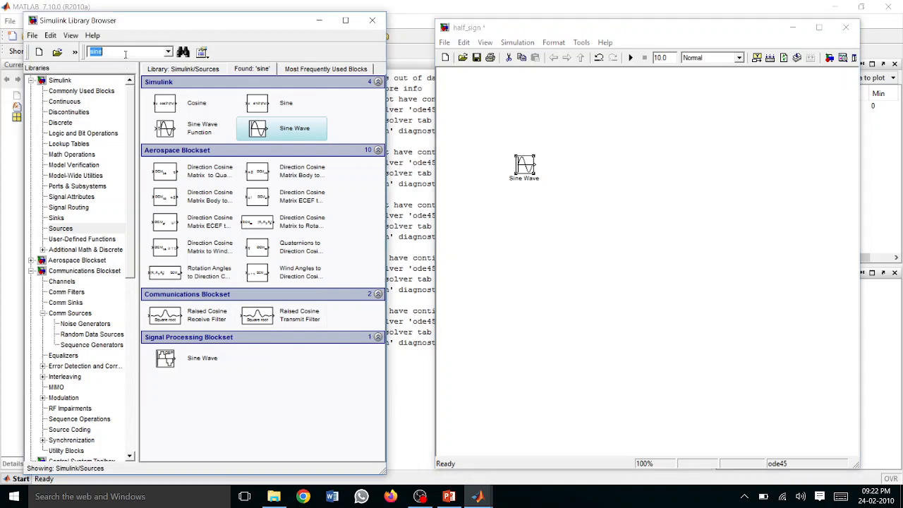
type("cons")
key("Return")
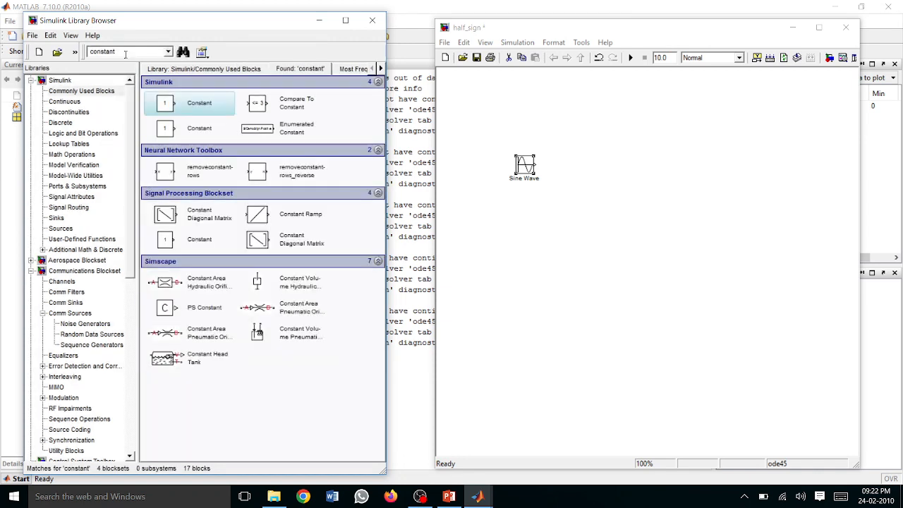
left_click_drag(196, 98, 604, 164)
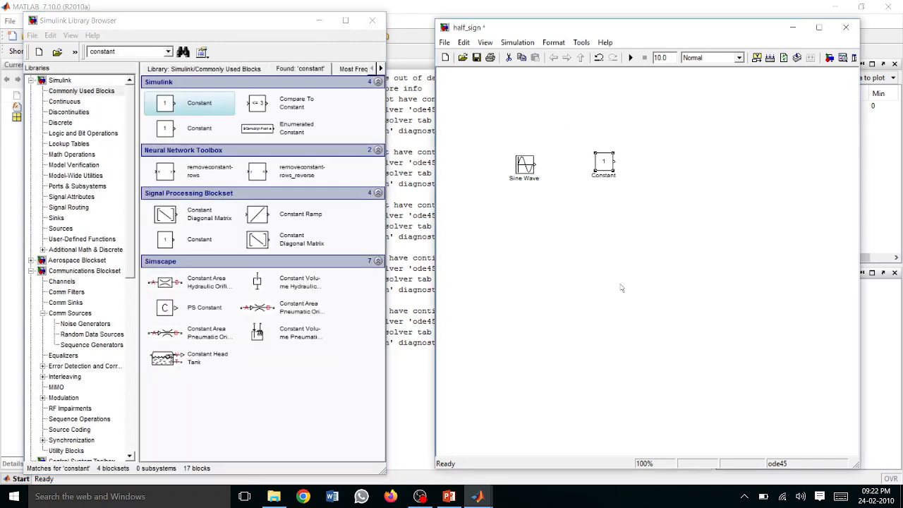
Search the block library for switch and place a Switch block beside the Constant block.
double_click(114, 52)
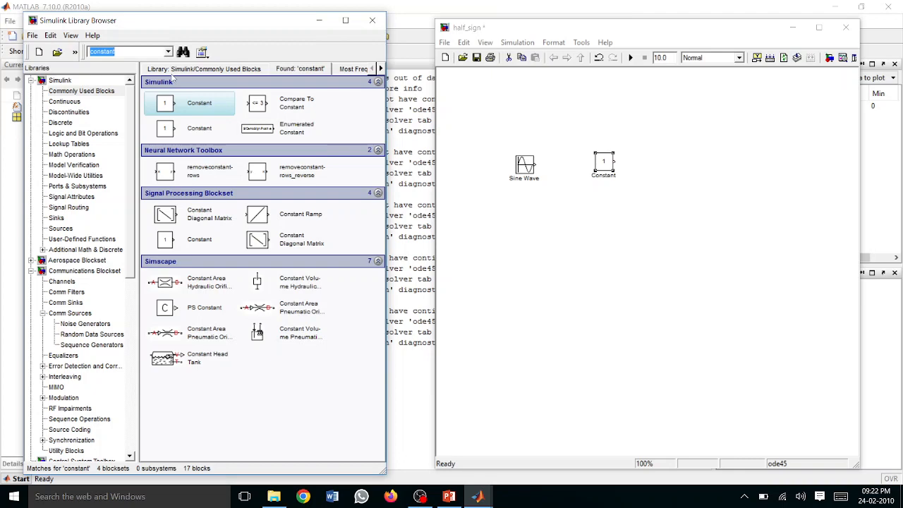
type("switch")
key("Return")
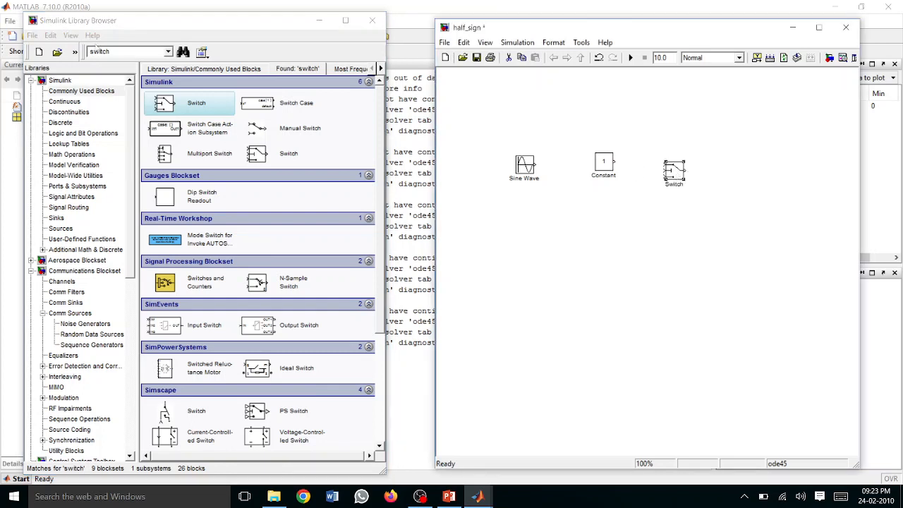
Search the block library for scope and place a Scope block beyond the Switch block.
double_click(123, 50)
type("scop")
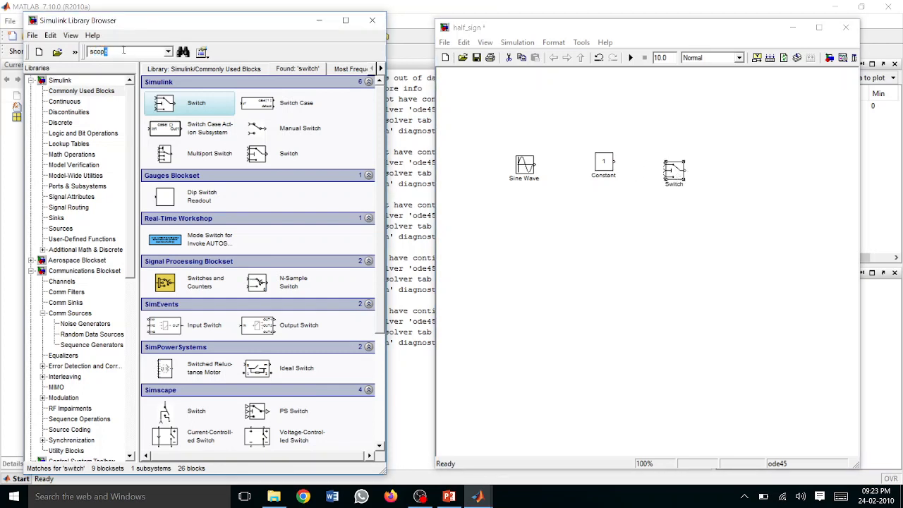
type("e")
key("Return")
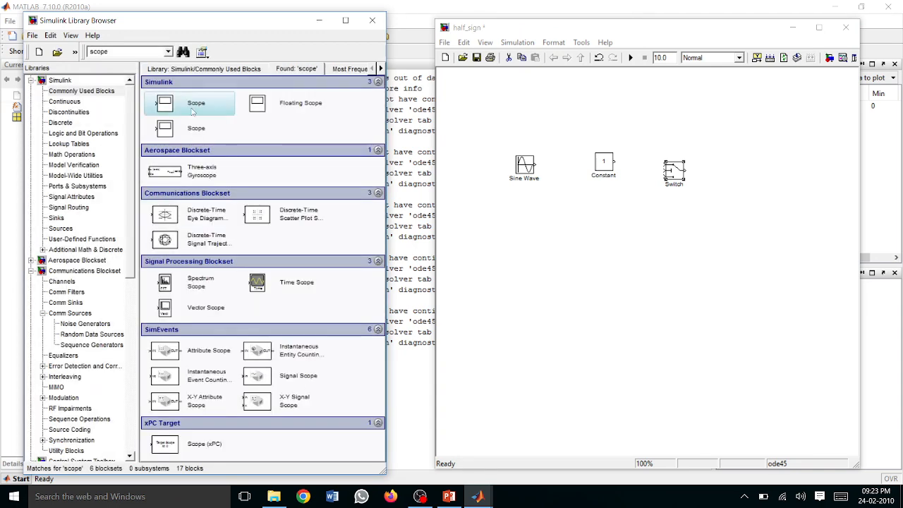
left_click_drag(195, 111, 752, 165)
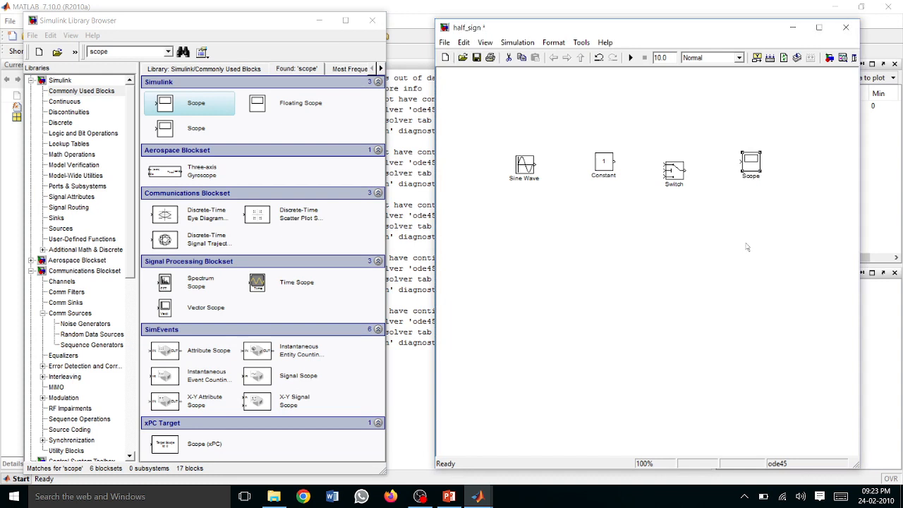
Enlarge the Sine Wave and Constant blocks and move the Constant block below the row, between Sine Wave and Switch.
left_click(527, 171)
left_click_drag(535, 173, 556, 214)
left_click(610, 168)
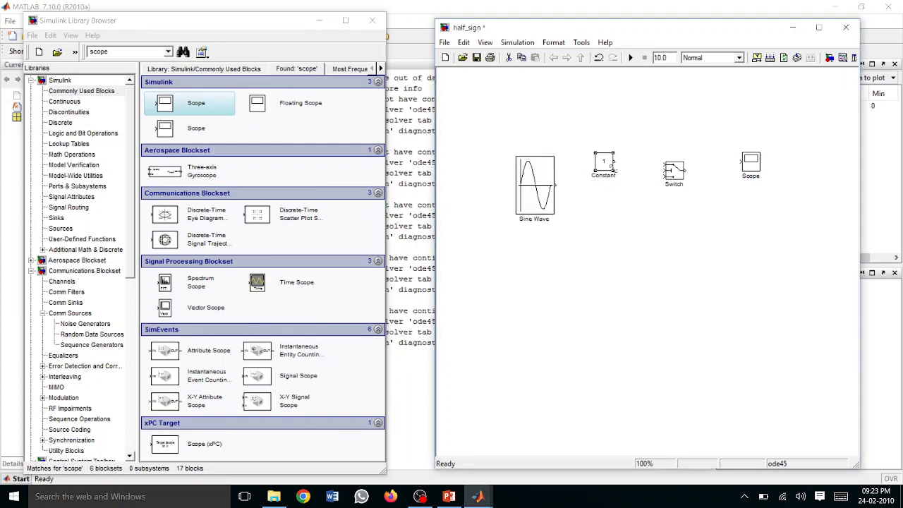
left_click_drag(612, 167, 628, 208)
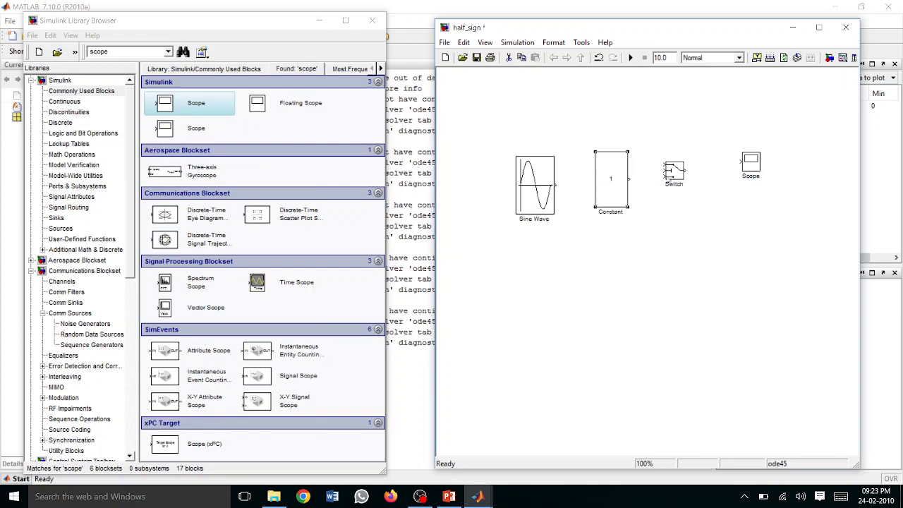
left_click_drag(618, 168, 616, 225)
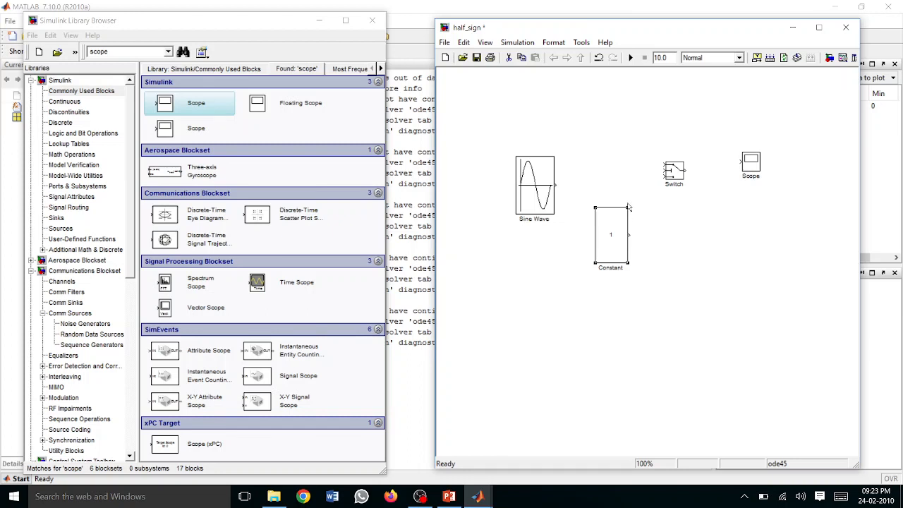
Enlarge the Switch and Scope blocks in the half_sign model.
left_click(676, 170)
mouse_move(683, 181)
left_mouse_down()
mouse_move(702, 208)
mouse_move(692, 175)
left_mouse_up()
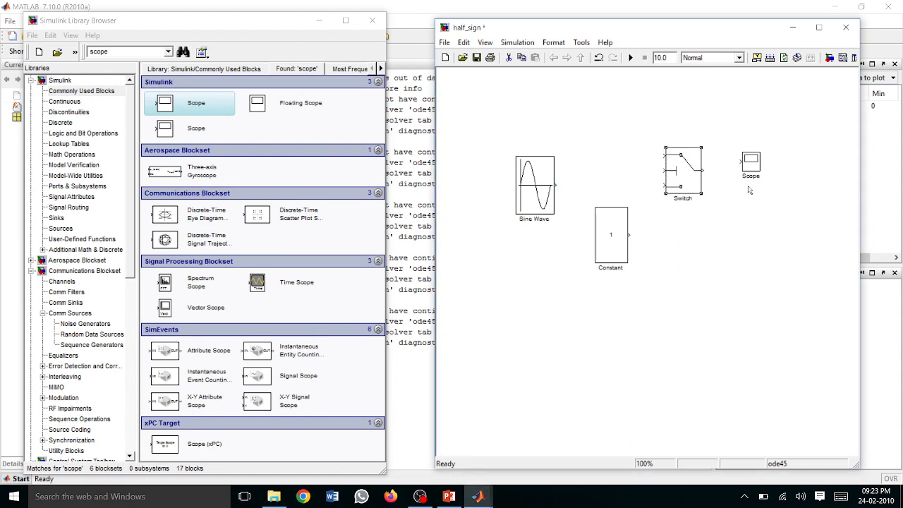
left_click(753, 174)
left_click(754, 173)
left_click_drag(783, 198, 775, 176)
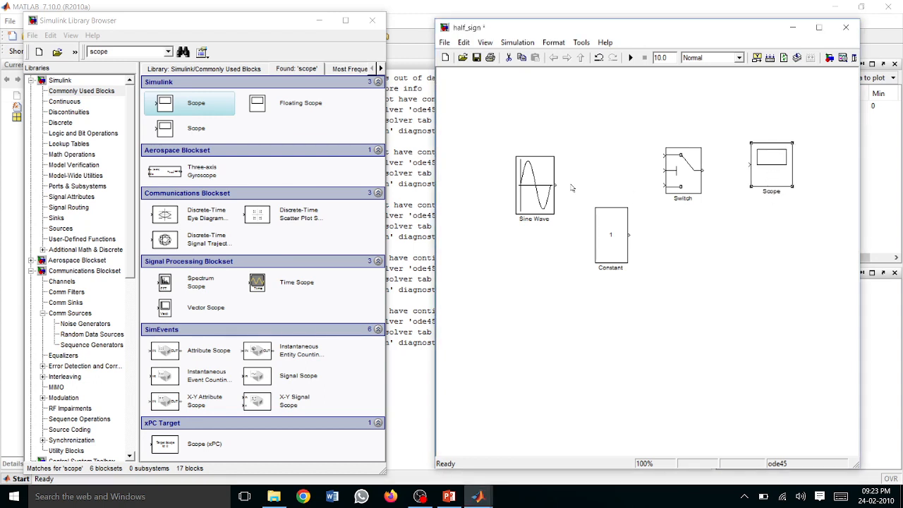
Connect the Sine Wave output to the Switch's middle input and align the Sine Wave block so the line runs straight.
left_click_drag(553, 186, 553, 174)
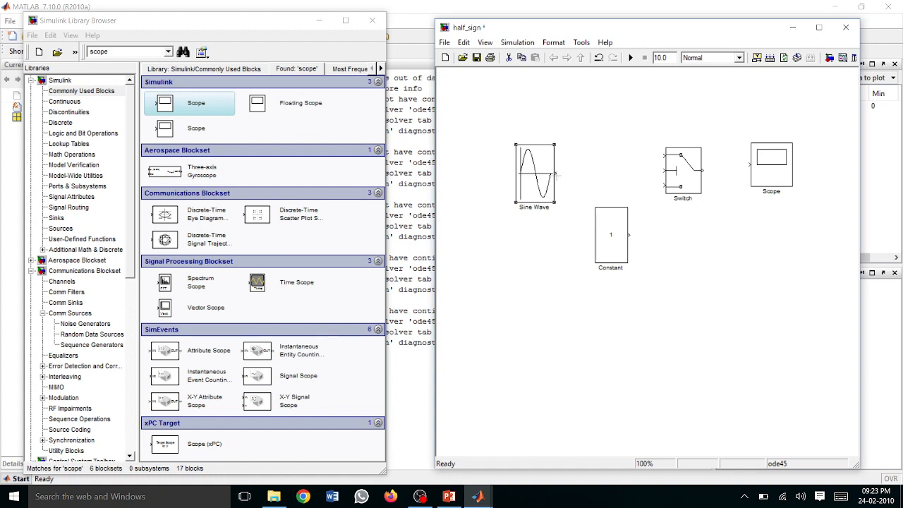
left_click_drag(556, 173, 669, 171)
left_click(542, 150)
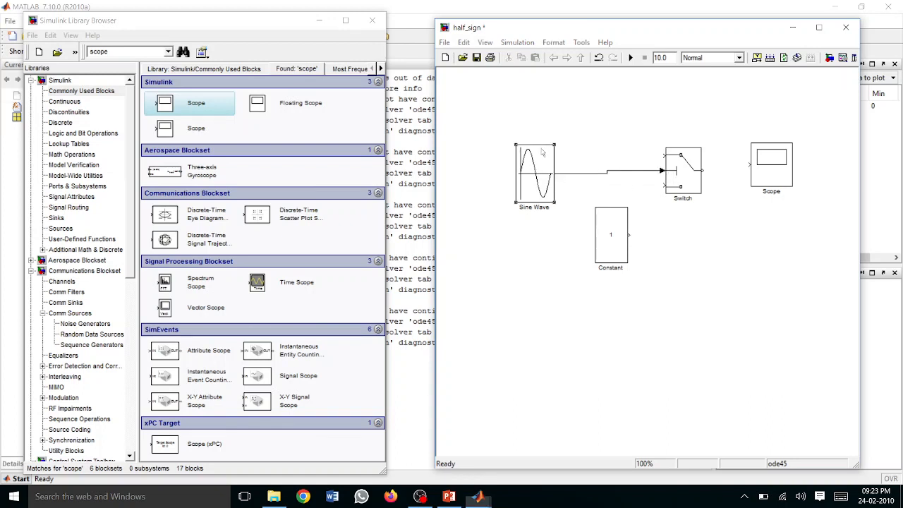
key("Up")
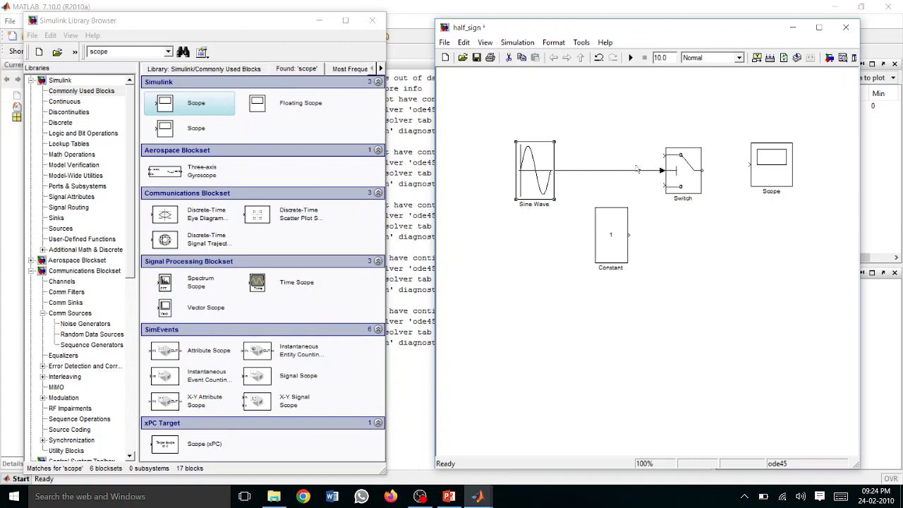
Branch the Sine Wave line to the Switch's first input and connect the Constant block to its third input.
left_click_drag(664, 154, 608, 160)
key("ctrl+z")
left_click_drag(663, 154, 628, 171)
left_click_drag(630, 234, 664, 186)
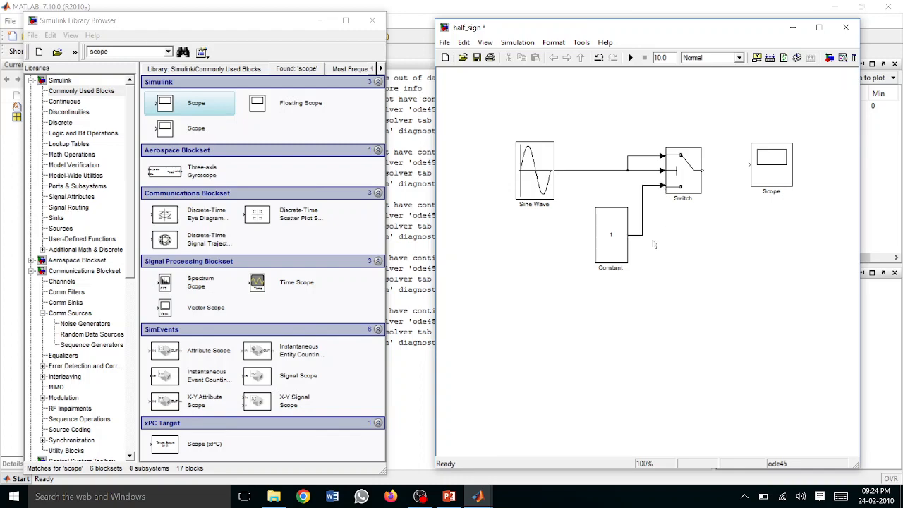
Set the Constant block's constant value to 0.
left_click(624, 244)
double_click(624, 244)
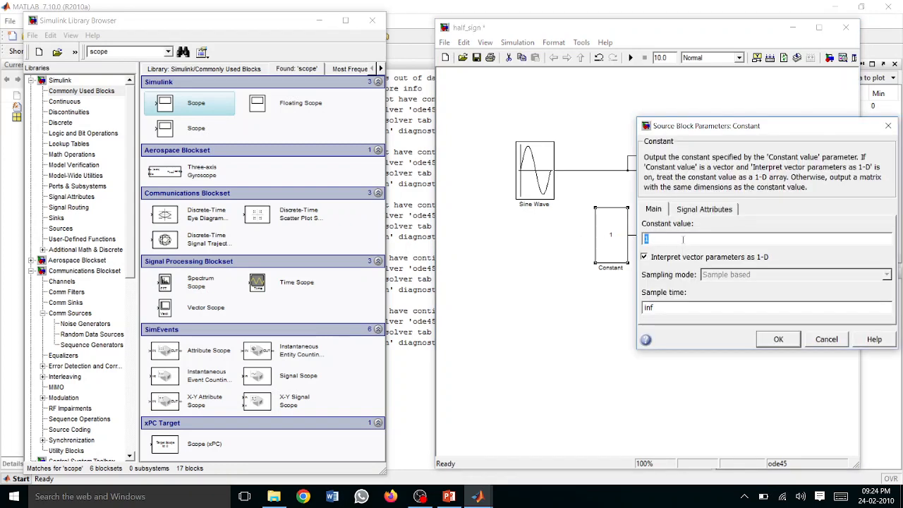
type("0")
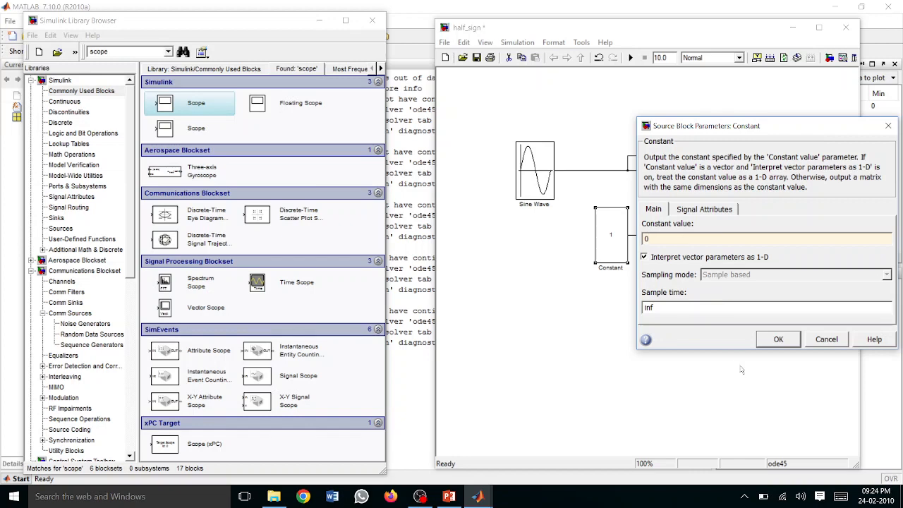
left_click(777, 340)
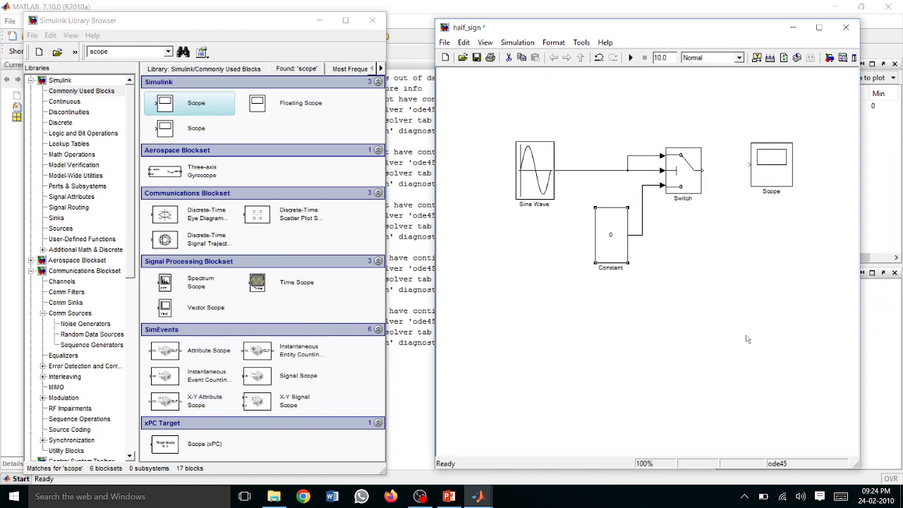
double_click(611, 238)
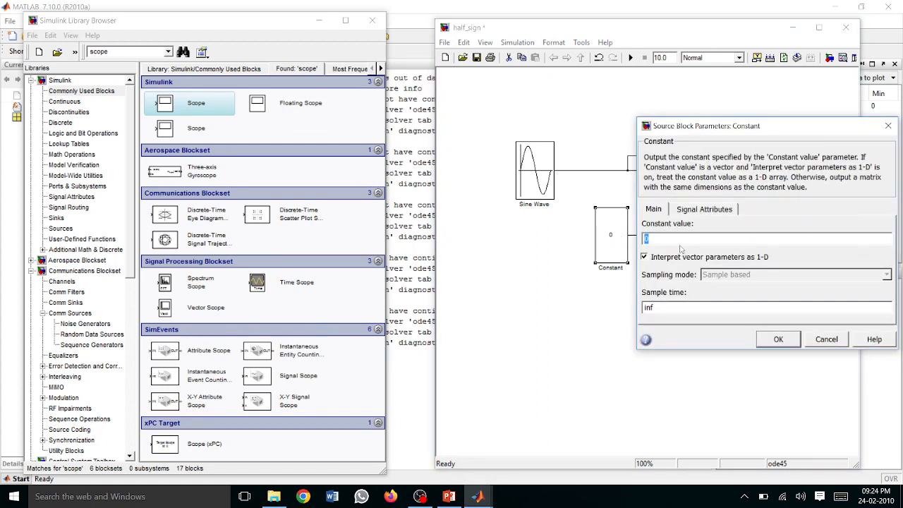
left_click(777, 339)
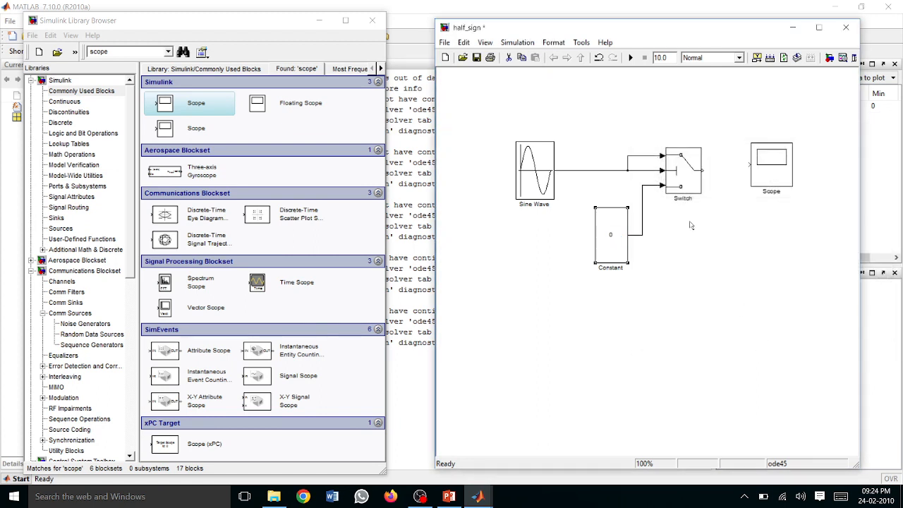
Set the Switch block's criterion for passing the first input to u2 > Threshold.
double_click(695, 176)
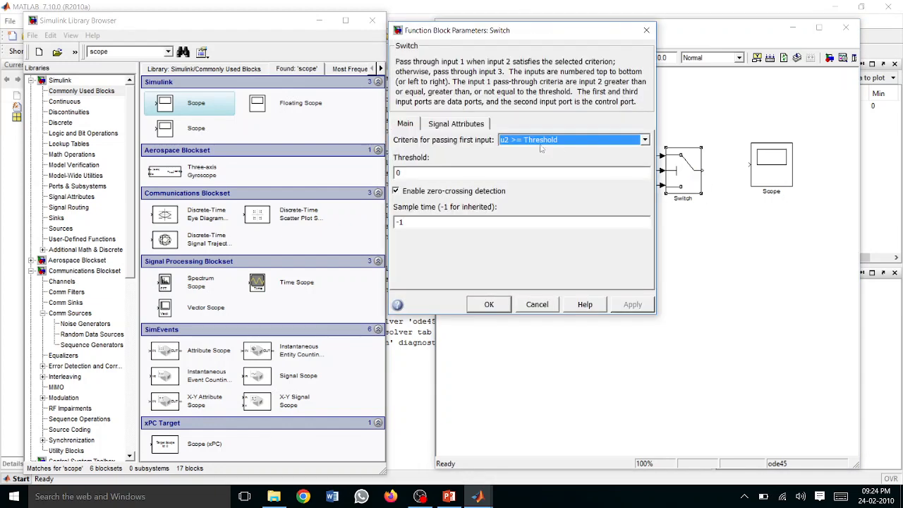
left_click(645, 141)
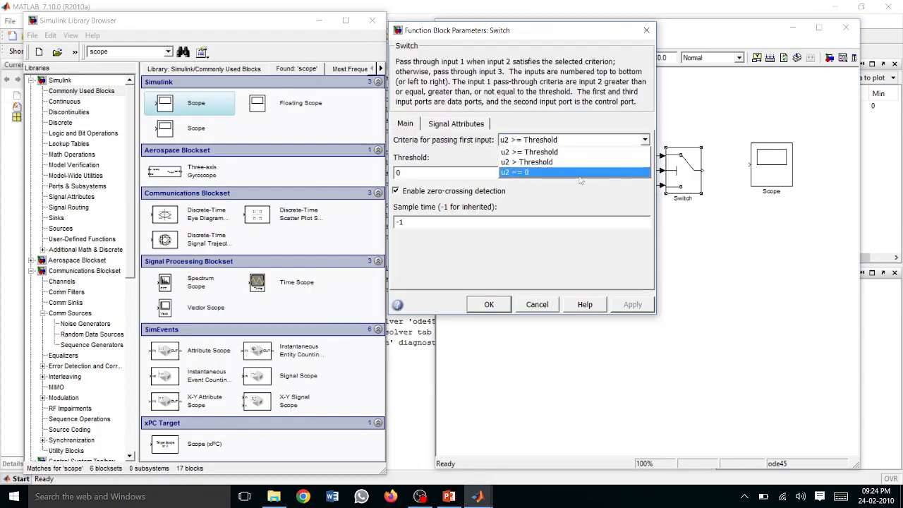
left_click(565, 153)
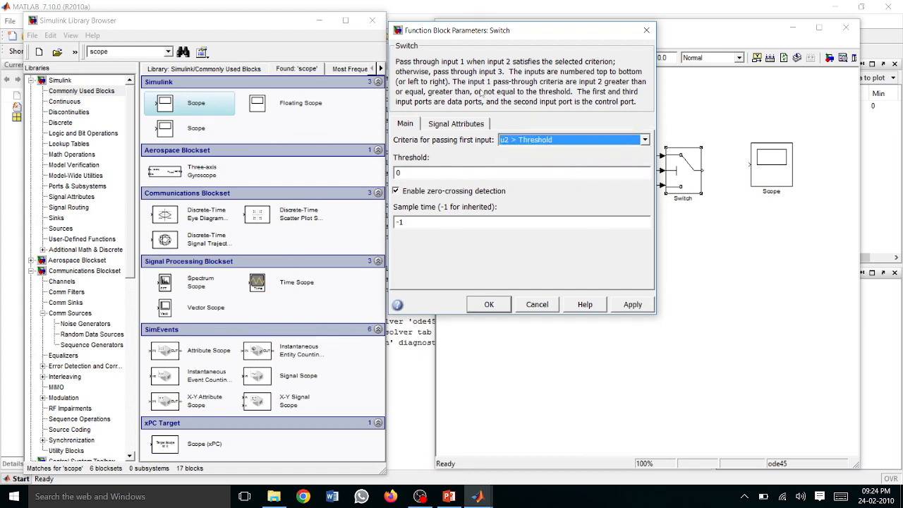
left_click(491, 304)
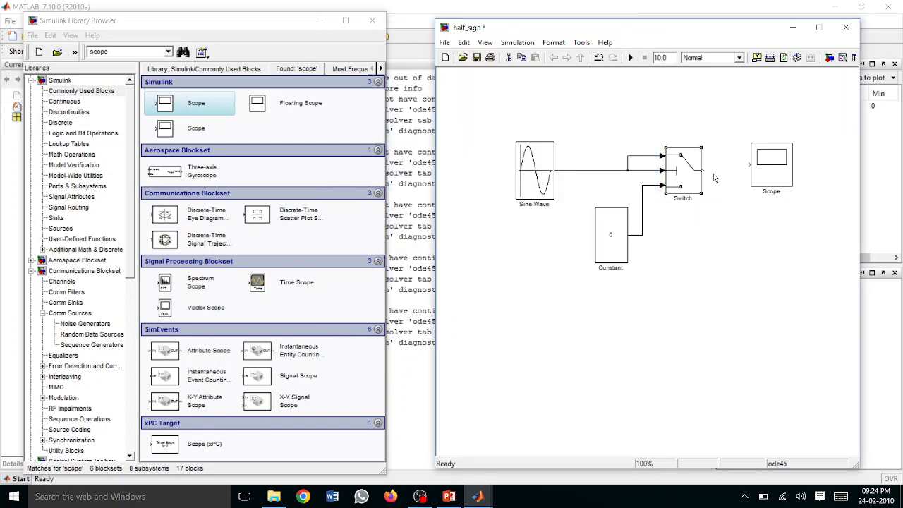
Configure the Scope with 2 axes and a time range of 20, and minimize its window.
double_click(769, 175)
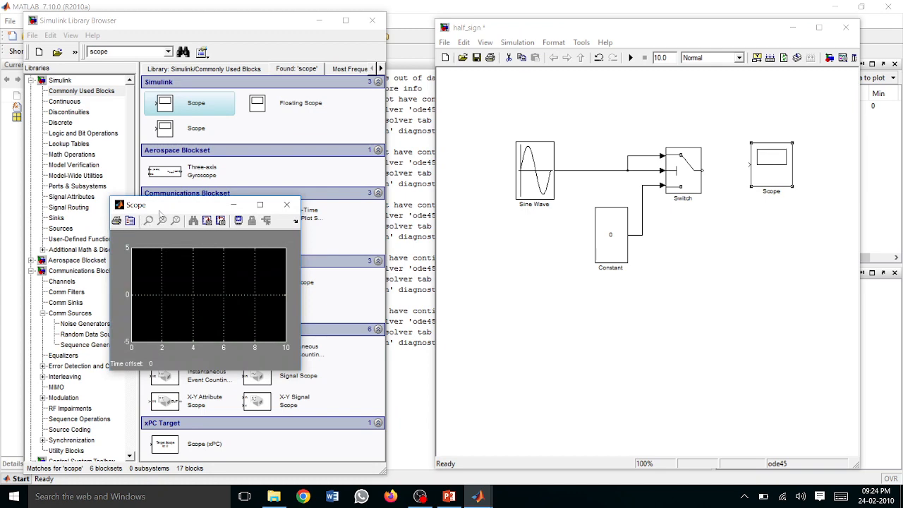
left_click(261, 204)
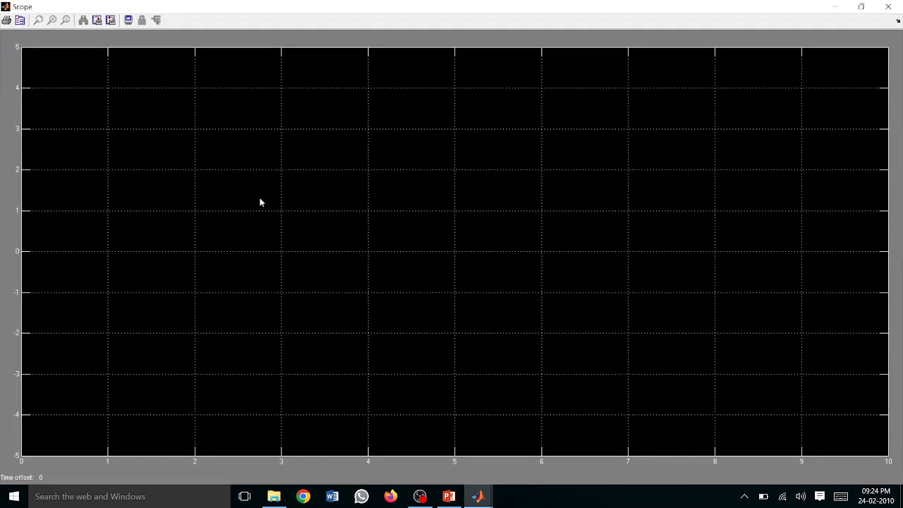
left_click(20, 21)
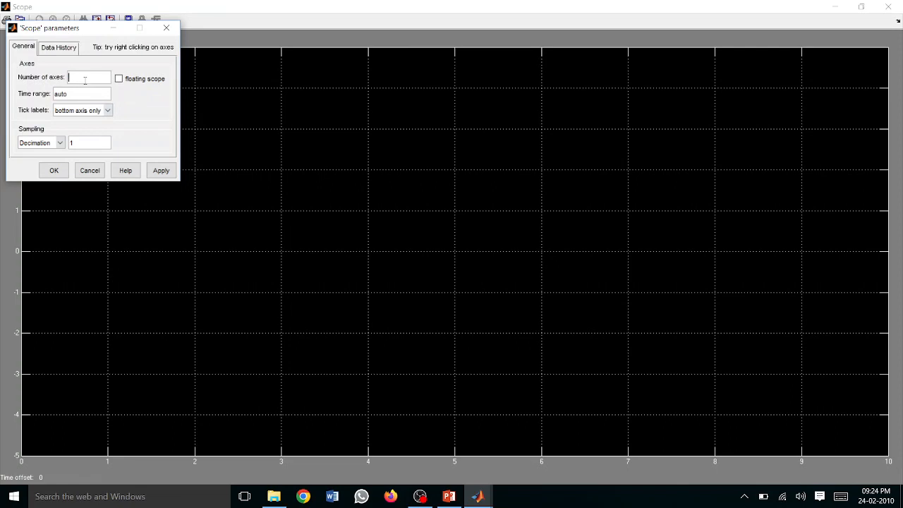
type("2")
key("BackSpace")
key("BackSpace")
key("BackSpace")
type("20")
left_click(54, 170)
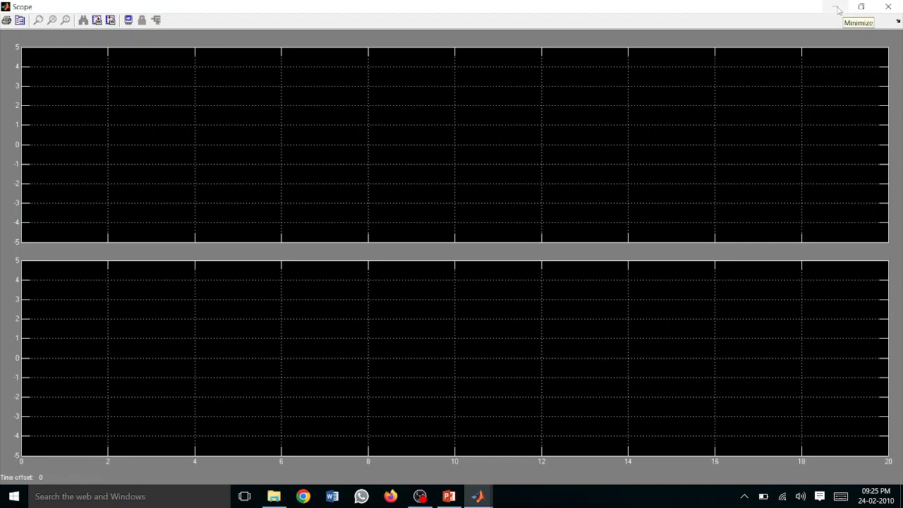
left_click(844, 12)
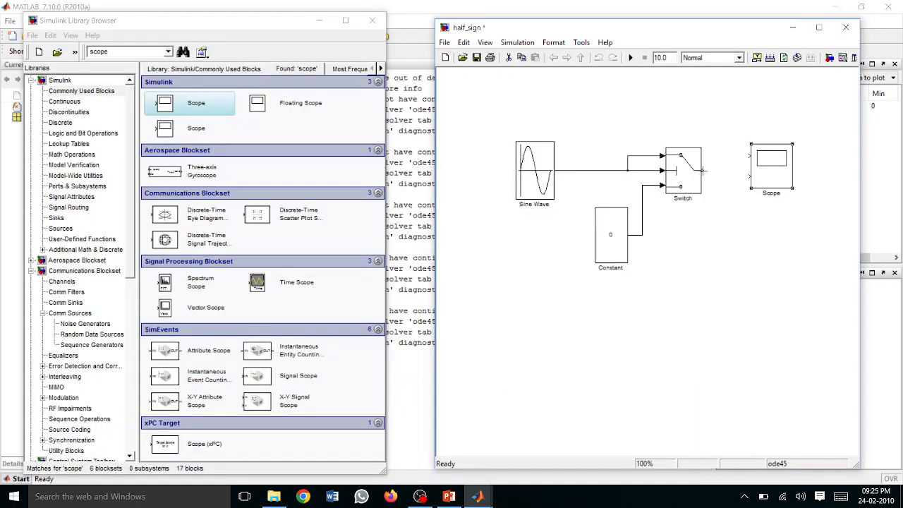
Branch the Sine Wave line over the Switch to the Scope's first input and connect the Switch output to its second input.
left_click_drag(750, 155, 572, 171)
key("ctrl+z")
left_click_drag(746, 156, 575, 170)
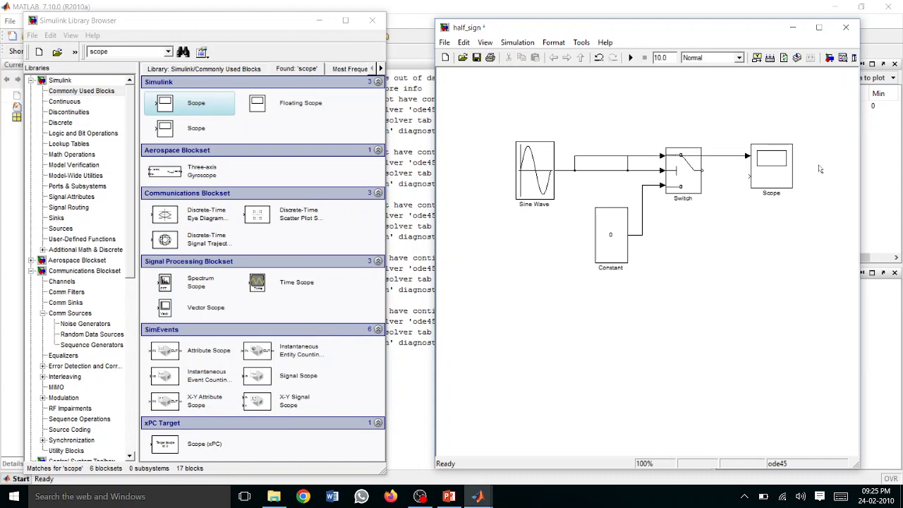
left_click_drag(737, 157, 741, 132)
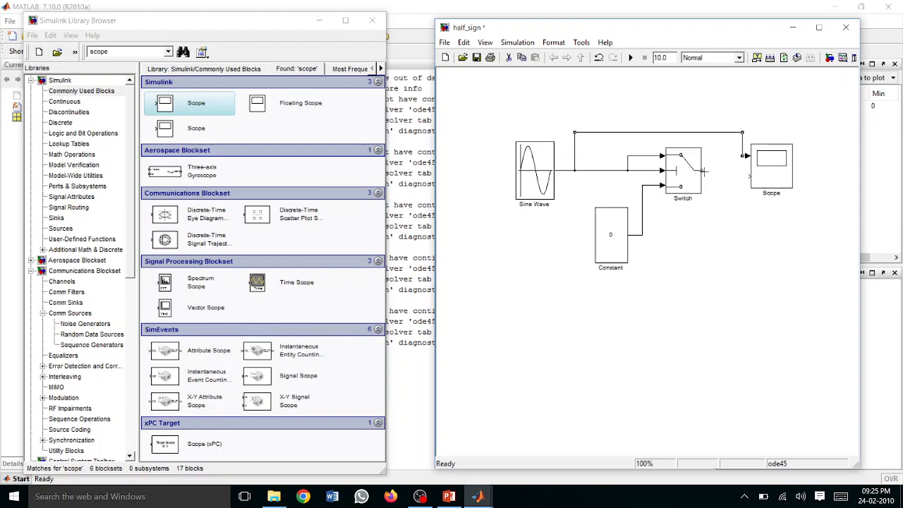
left_click_drag(704, 170, 751, 179)
Rename the Switch block as Half_sine.
left_click(692, 199)
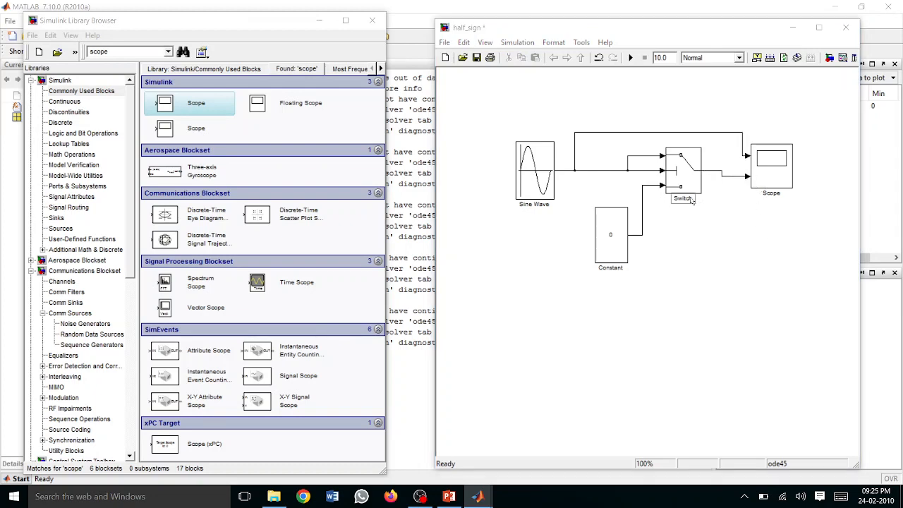
key("BackSpace")
key("BackSpace")
key("BackSpace")
key("BackSpace")
key("BackSpace")
key("BackSpace")
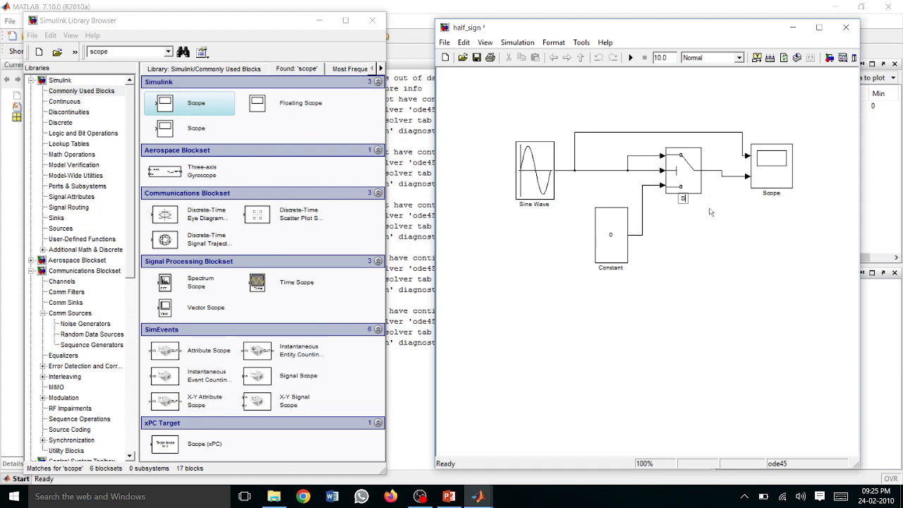
type("Half_sine")
left_click(658, 270)
Rename the Constant block as Threshold.
left_click(616, 268)
key("BackSpace")
key("BackSpace")
key("BackSpace")
key("BackSpace")
key("BackSpace")
key("BackSpace")
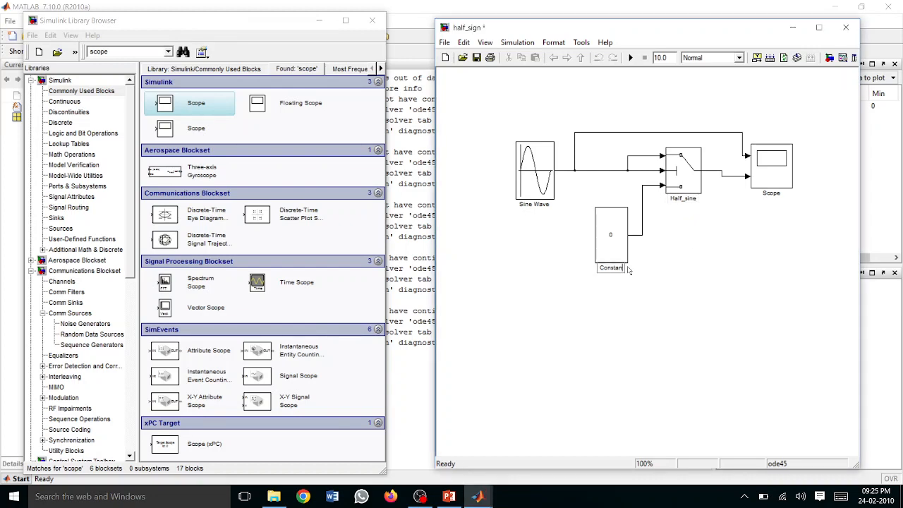
key("BackSpace")
key("BackSpace")
type("Threshold")
left_click(646, 272)
Configure the Sine Wave block as sample based with 100 samples per period and a sample time of 0.01.
double_click(543, 158)
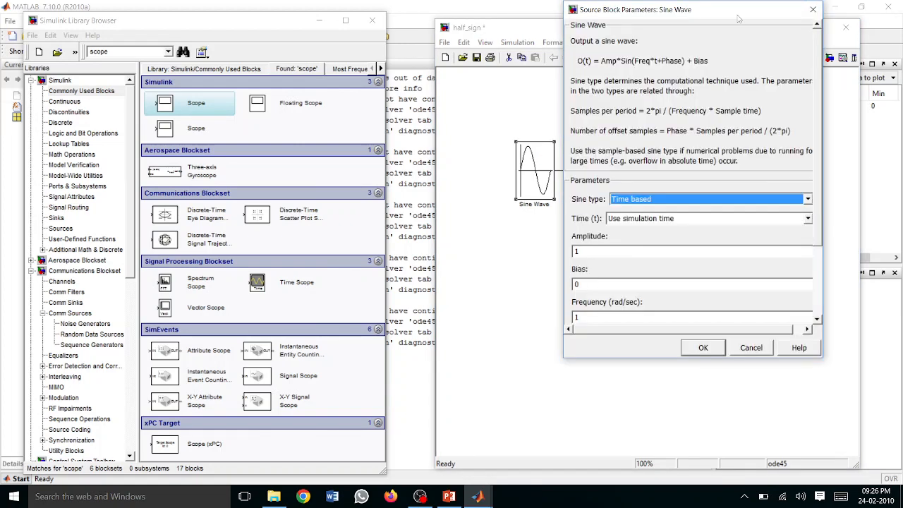
left_click(809, 201)
left_click(753, 222)
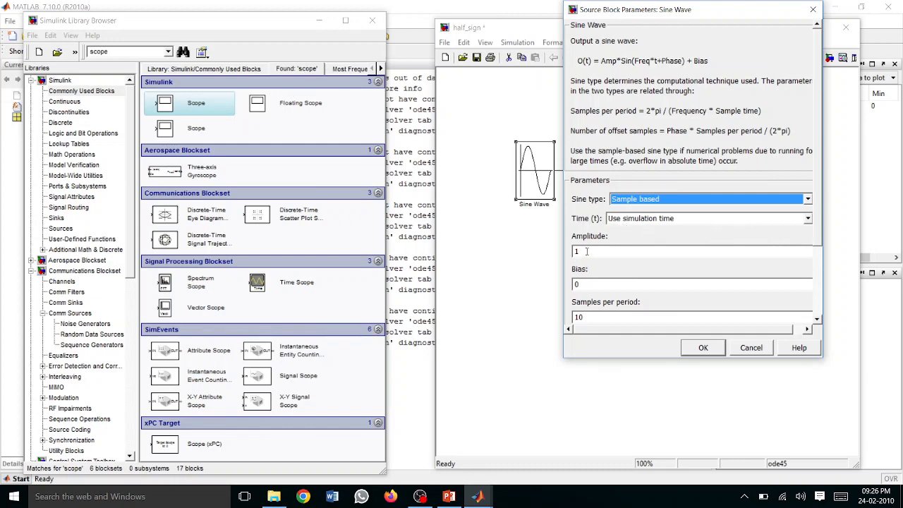
scroll(600, 287, "down", 3)
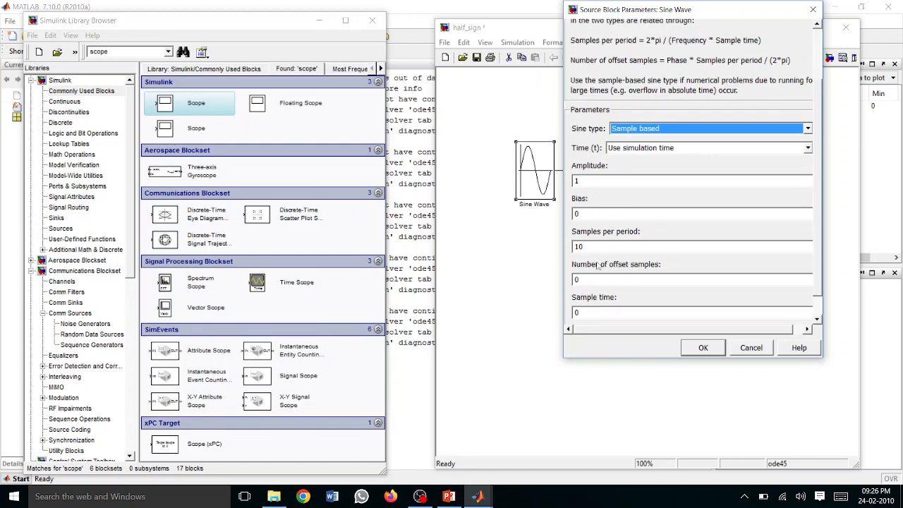
double_click(600, 246)
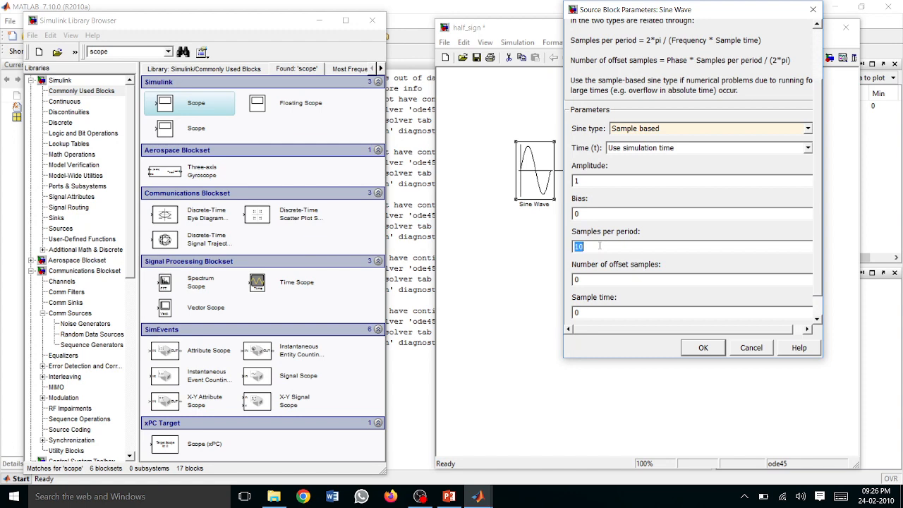
left_click(599, 246)
type("0")
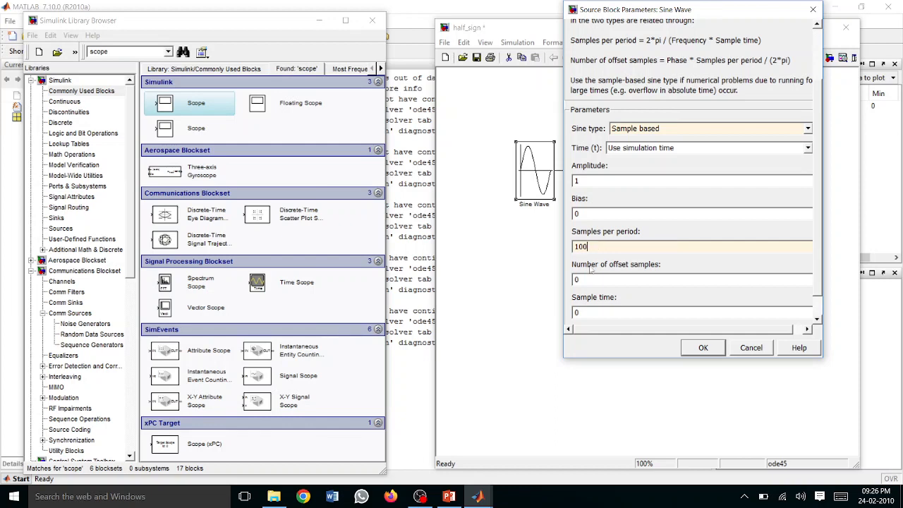
double_click(589, 312)
type("0.")
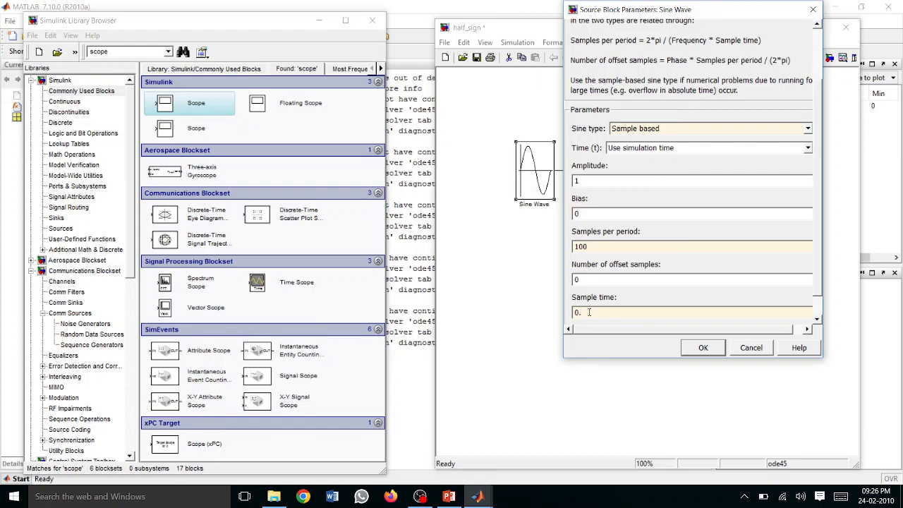
type("01")
left_click(706, 348)
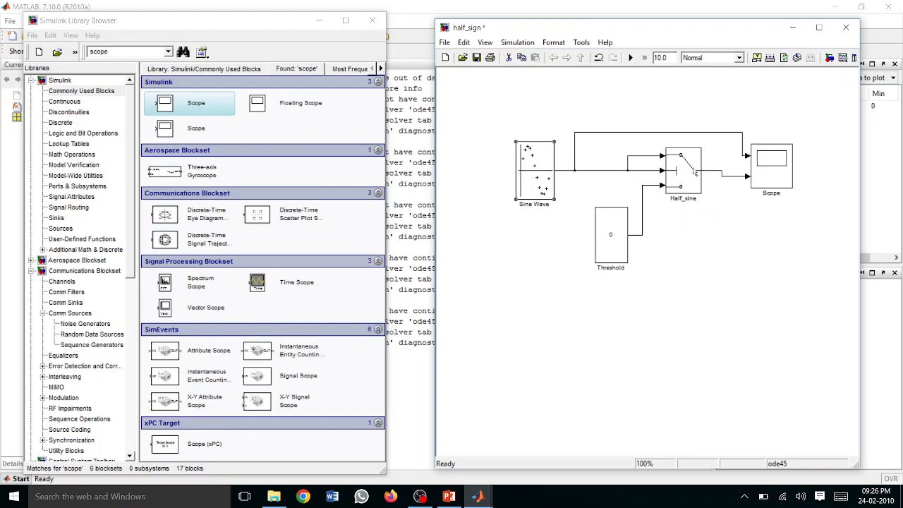
Check the Half_sine switch's parameters and run the simulation with a stop time of 100.
double_click(692, 169)
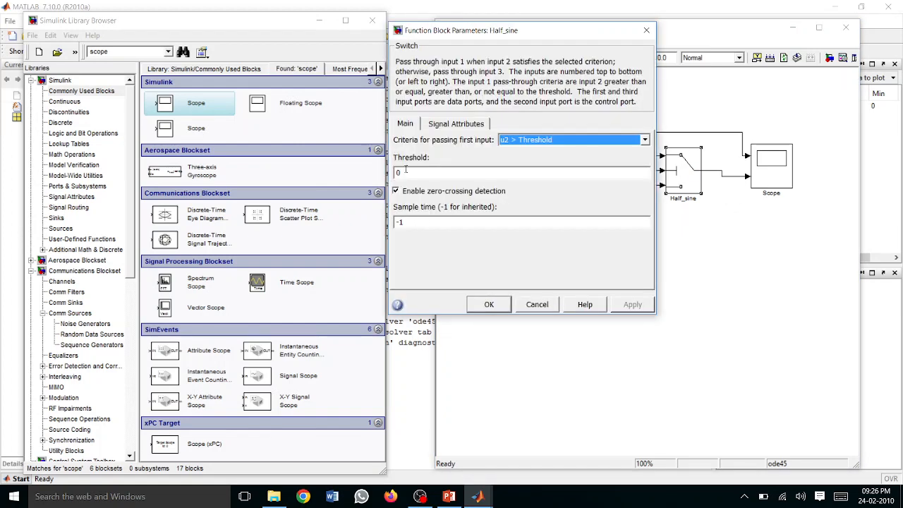
left_click(646, 30)
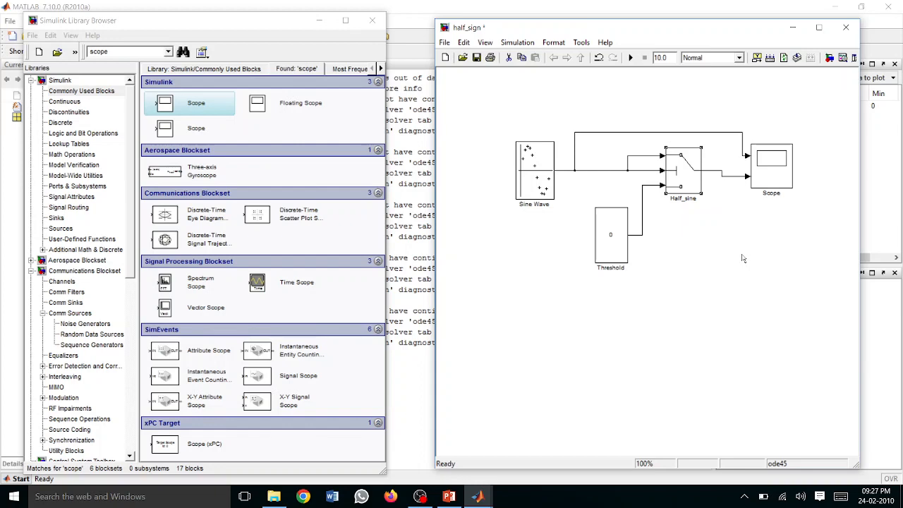
double_click(661, 59)
type("100")
left_click(631, 58)
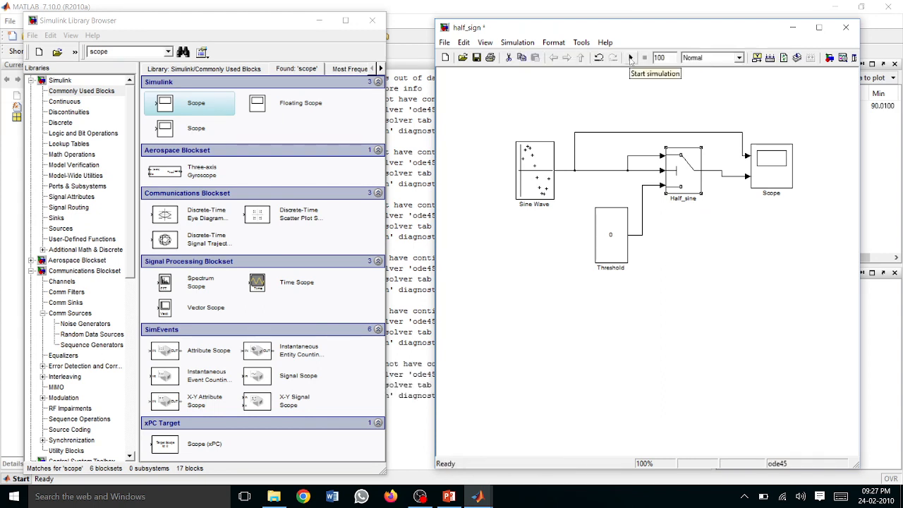
Open the Scope and set its upper axes to a Y range of -3 to 3 with the title Full_sign wave.
double_click(760, 174)
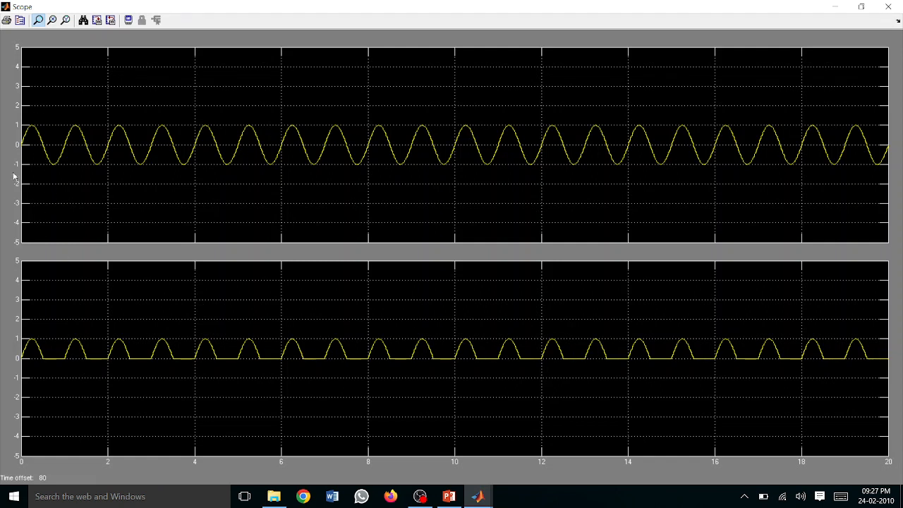
right_click(21, 111)
left_click(64, 169)
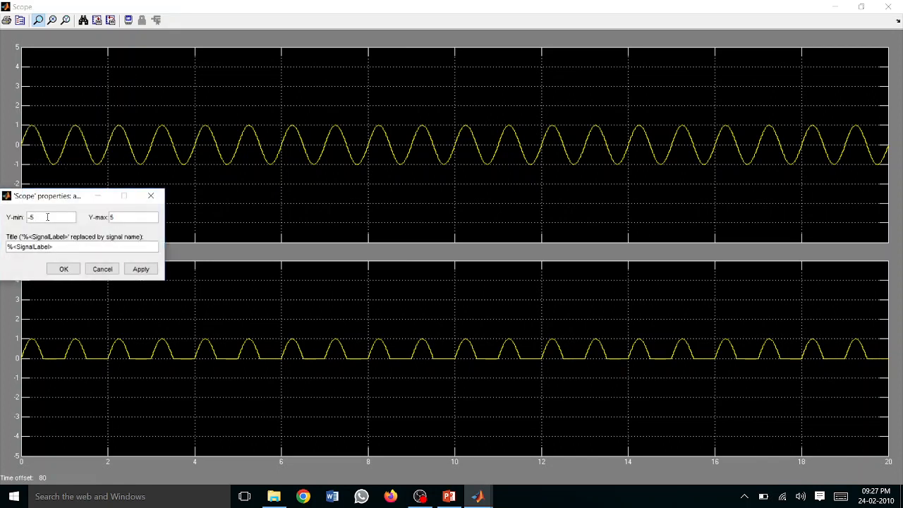
type("3")
key("BackSpace")
type("3")
key("BackSpace")
key("BackSpace")
key("BackSpace")
key("BackSpace")
key("BackSpace")
key("BackSpace")
key("BackSpace")
key("BackSpace")
key("BackSpace")
key("BackSpace")
key("BackSpace")
key("BackSpace")
type("Full_sign wave")
left_click(140, 268)
left_click(65, 269)
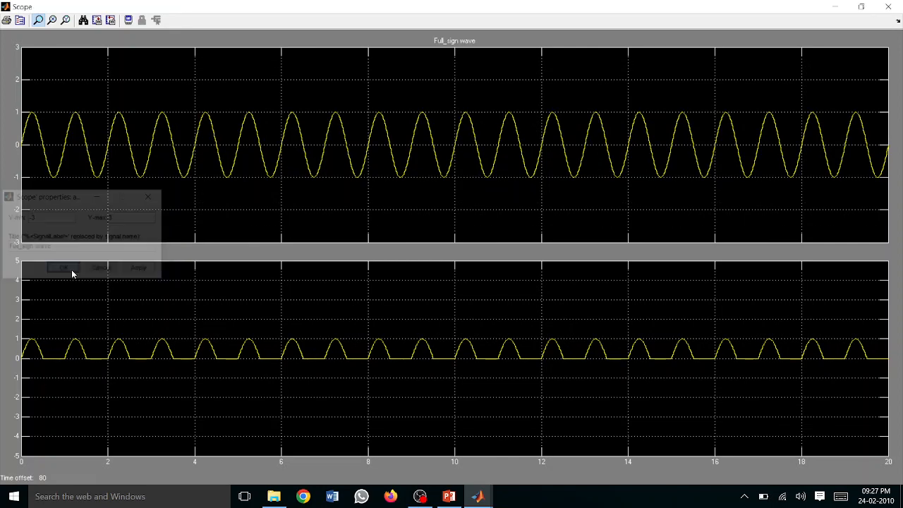
Set the Scope's lower axes to a Y range of -3 to 3 with the title Half Signusoidal Wave.
right_click(17, 329)
left_click(61, 390)
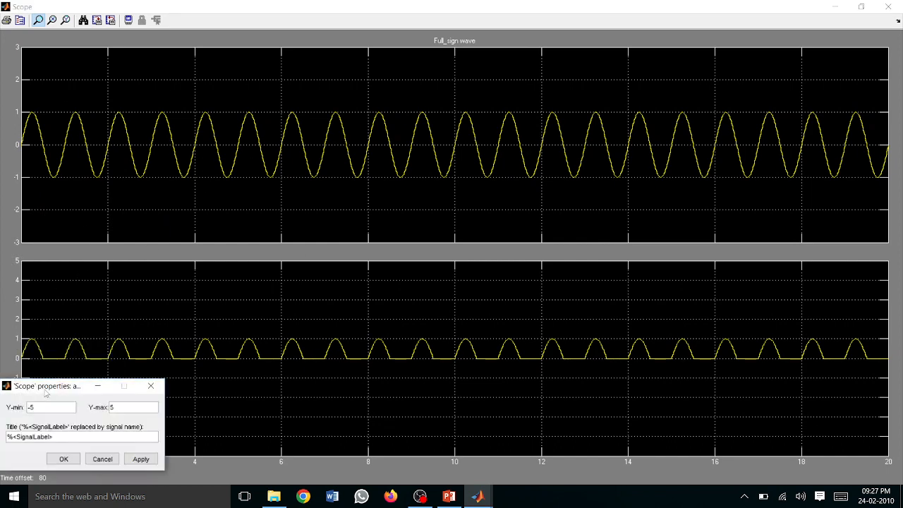
left_click(48, 408)
double_click(129, 407)
type("3")
key("BackSpace")
key("BackSpace")
key("BackSpace")
key("BackSpace")
key("BackSpace")
key("BackSpace")
key("BackSpace")
key("BackSpace")
key("BackSpace")
key("BackSpace")
key("BackSpace")
key("BackSpace")
key("BackSpace")
type("Hal")
key("BackSpace")
type("usoidal Wa")
left_click(64, 459)
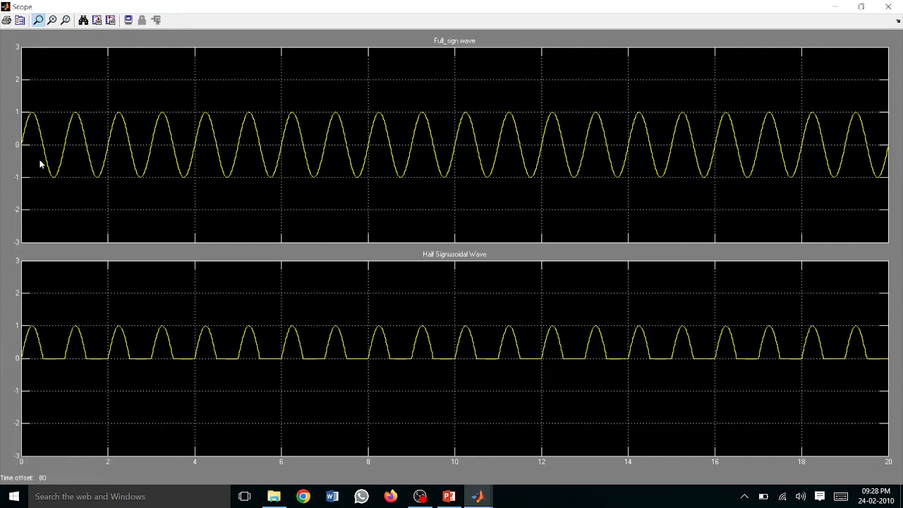
Change the Full_sign wave axes' Y range to -2 to 2.
right_click(19, 162)
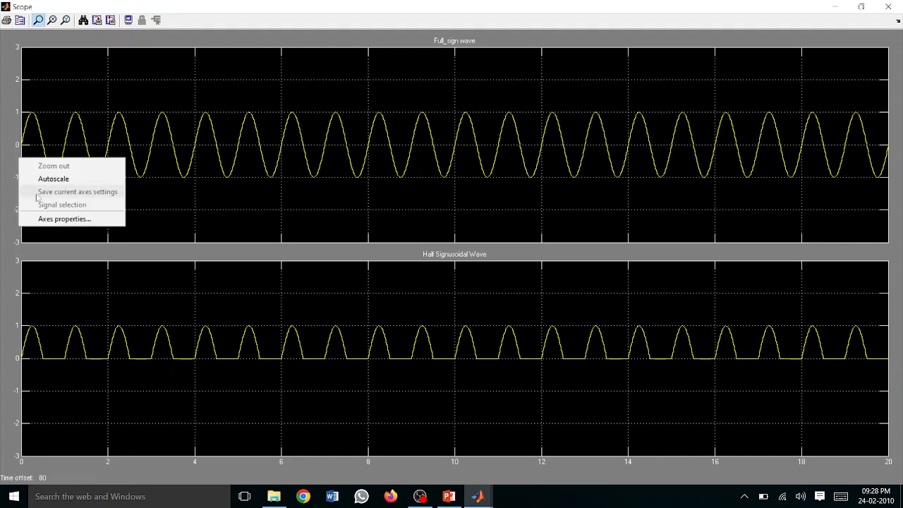
left_click(53, 223)
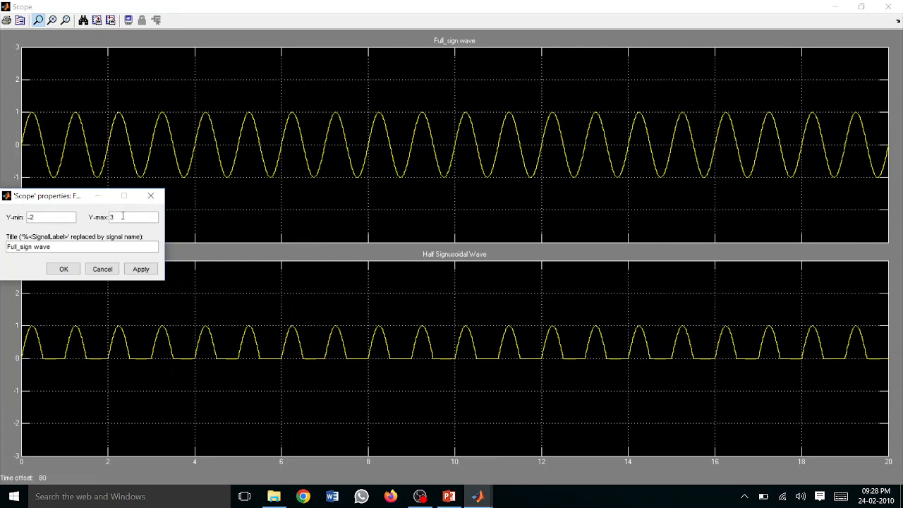
left_click(72, 268)
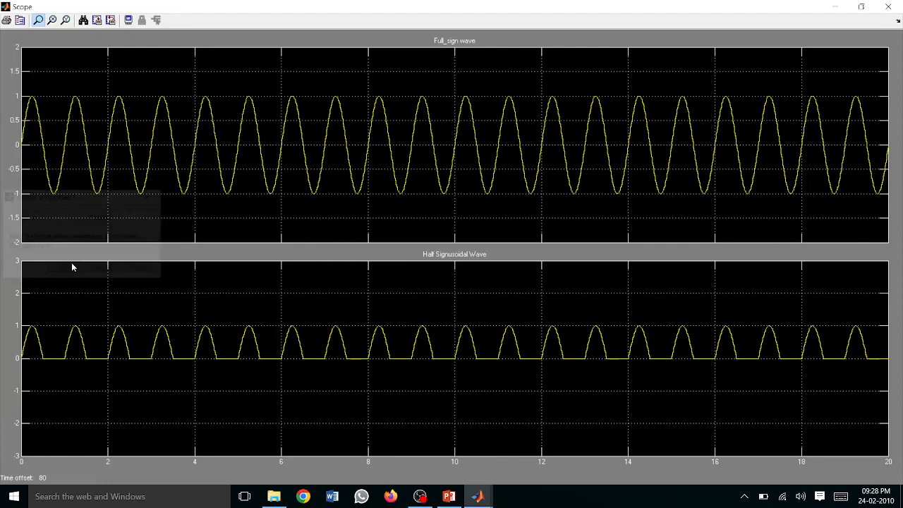
Change the Half Signusoidal Wave axes' Y range to -2 to 2.
right_click(16, 320)
left_click(56, 375)
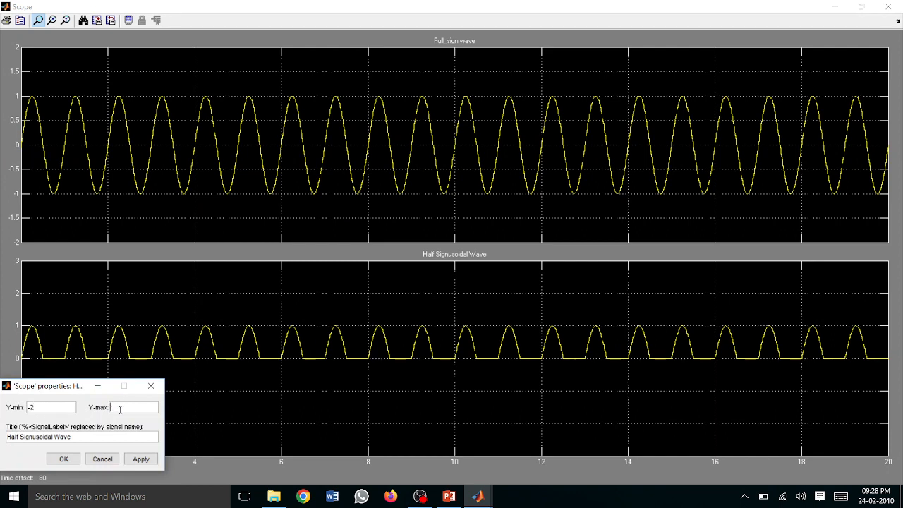
type("2")
left_click(131, 460)
Zoom in on the half-wave plot, reset the zoom, and magnify it to a time range of about 3 to 11.
left_click(477, 429)
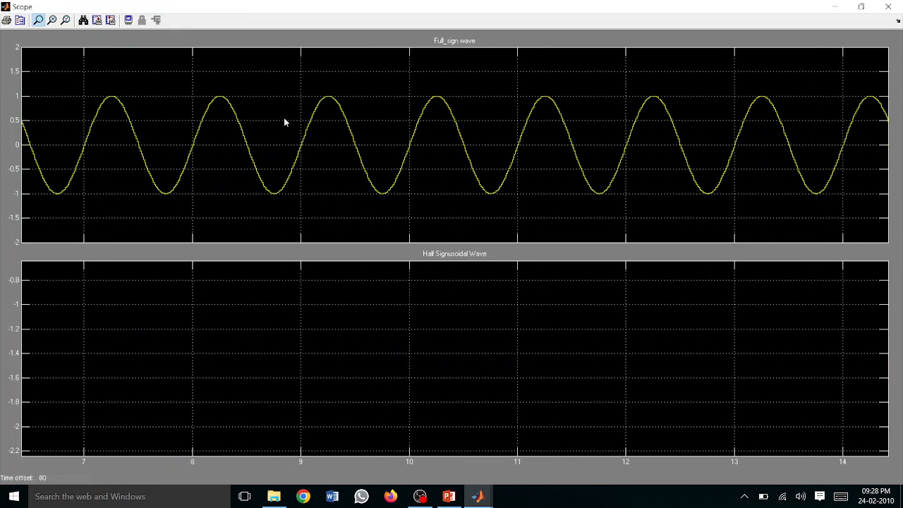
double_click(403, 342)
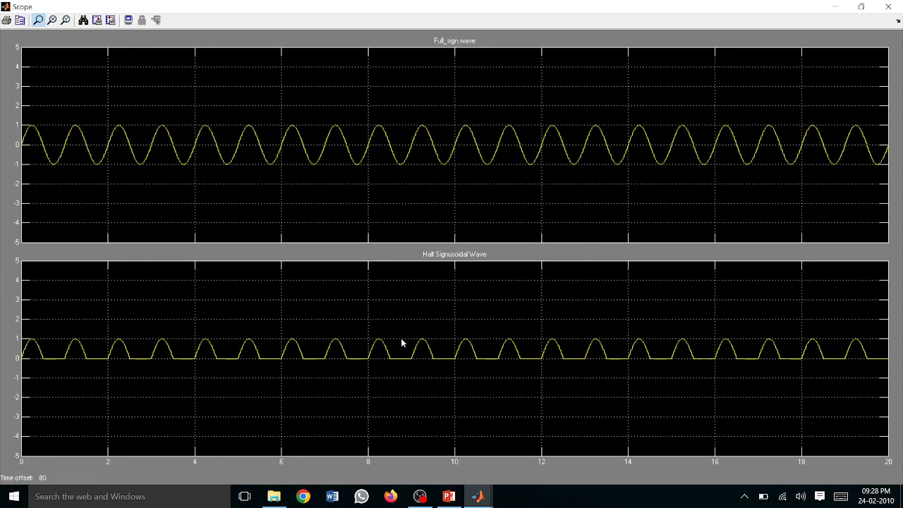
left_click(319, 328)
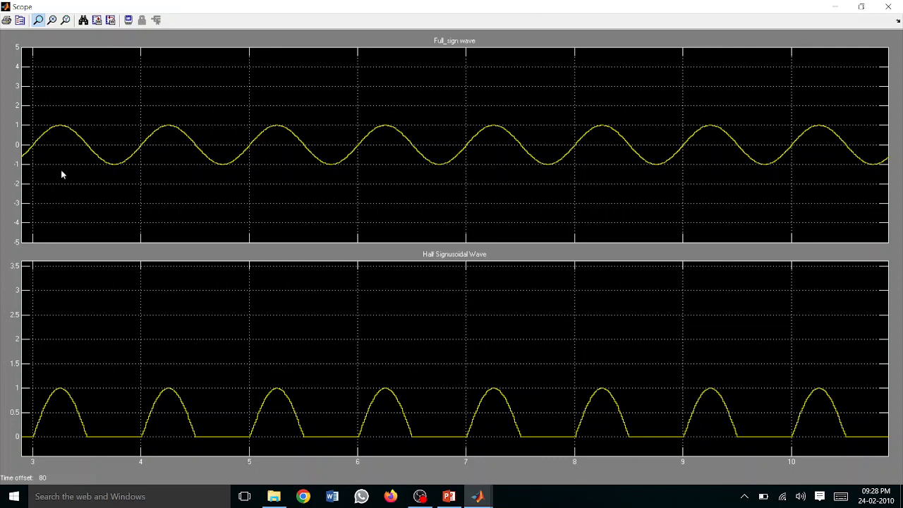
Reapply the -2 to 2 Y range to the zoomed Full_sign wave axes.
right_click(15, 132)
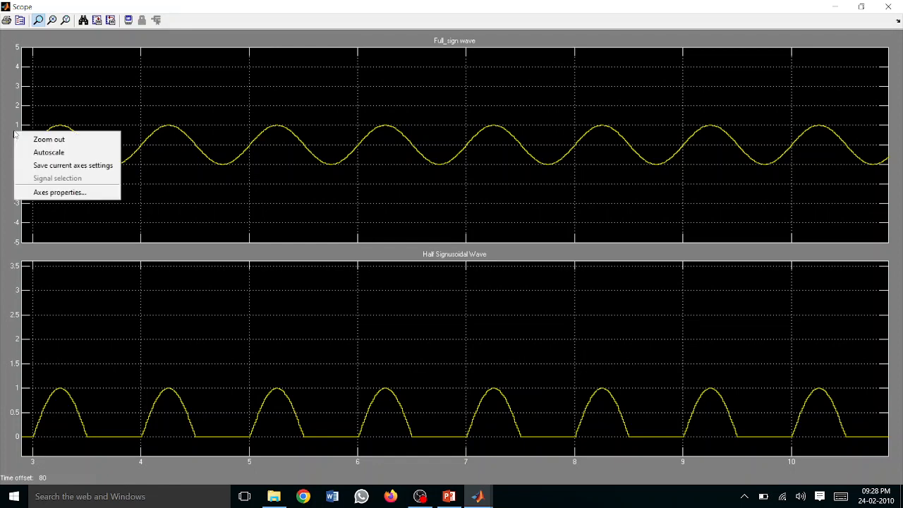
left_click(43, 193)
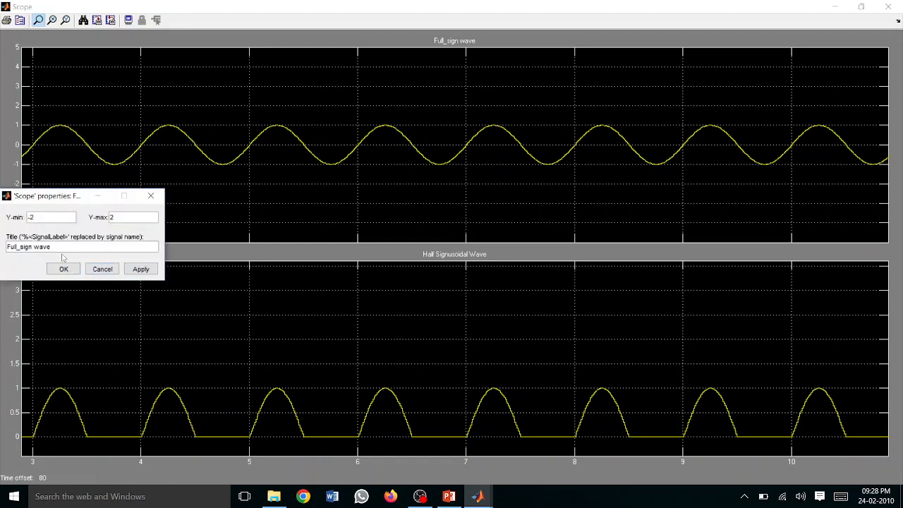
left_click(140, 270)
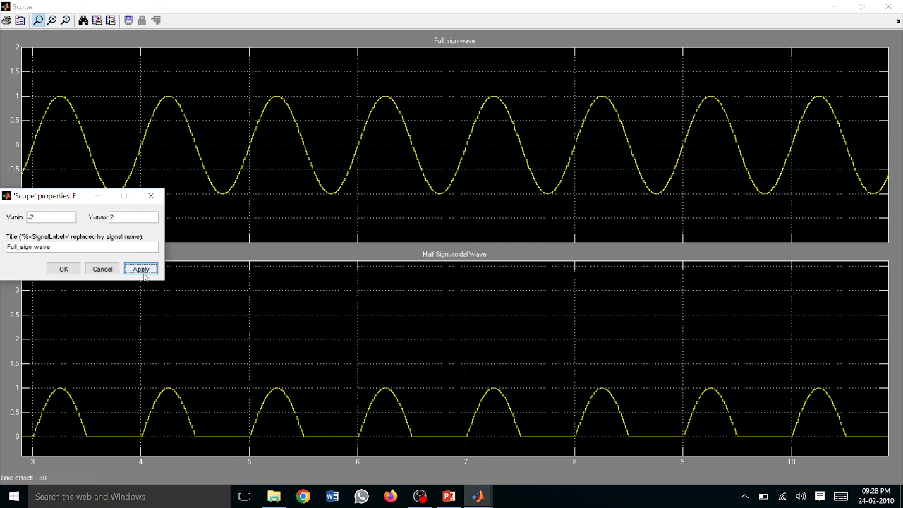
left_click(64, 269)
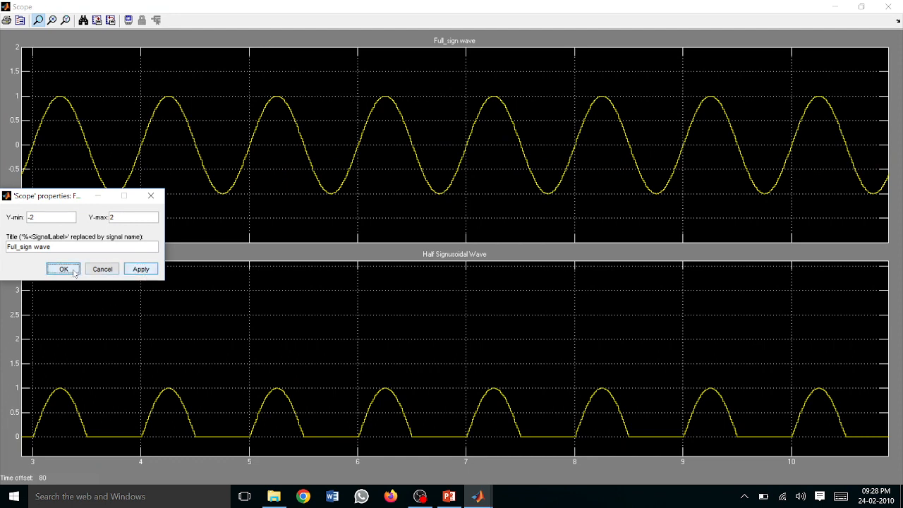
Reapply the -2 to 2 Y range to the zoomed Half Signusoidal Wave axes and close the Scope.
right_click(17, 303)
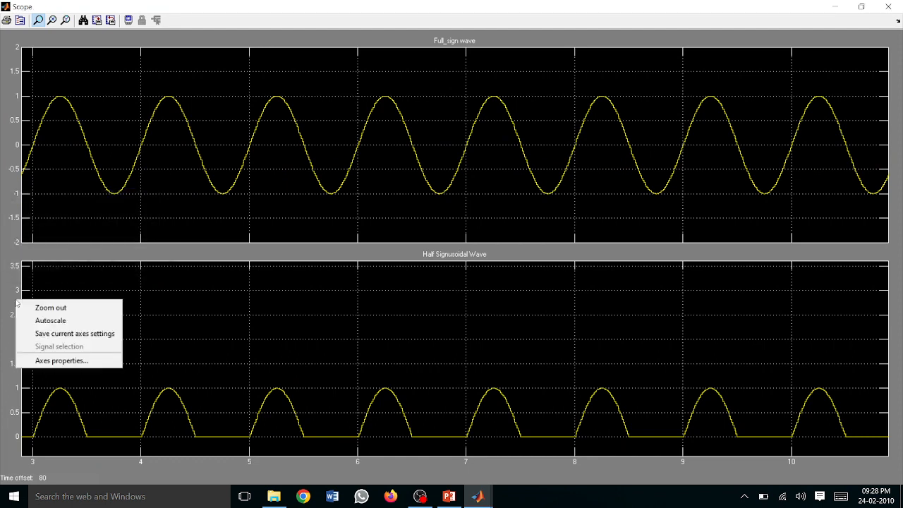
left_click(85, 362)
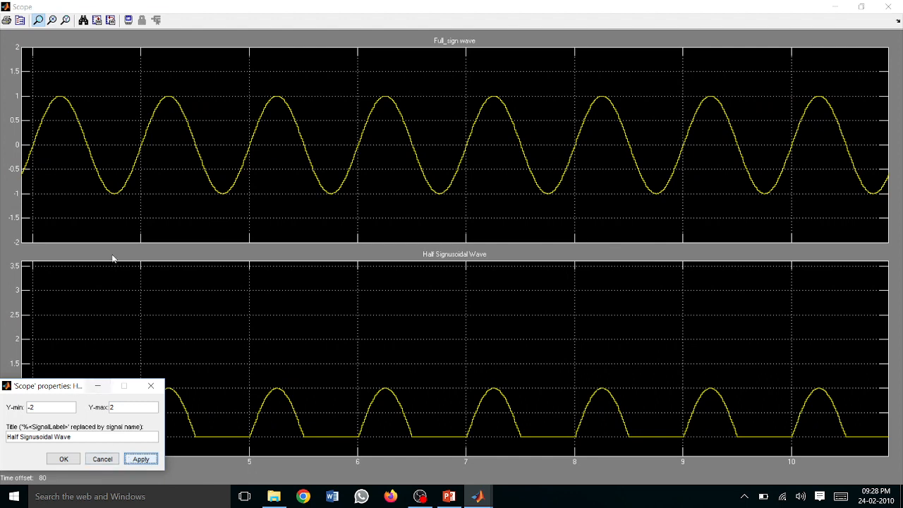
left_click(139, 460)
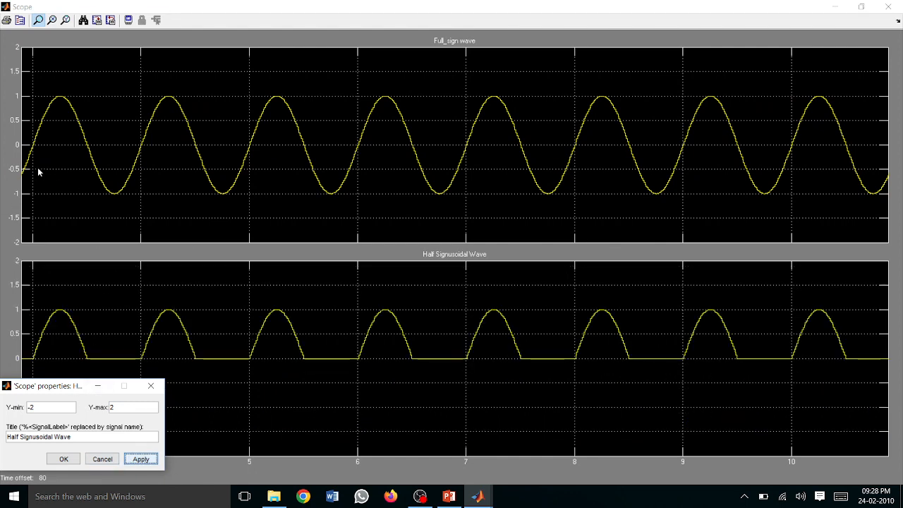
left_click(7, 154)
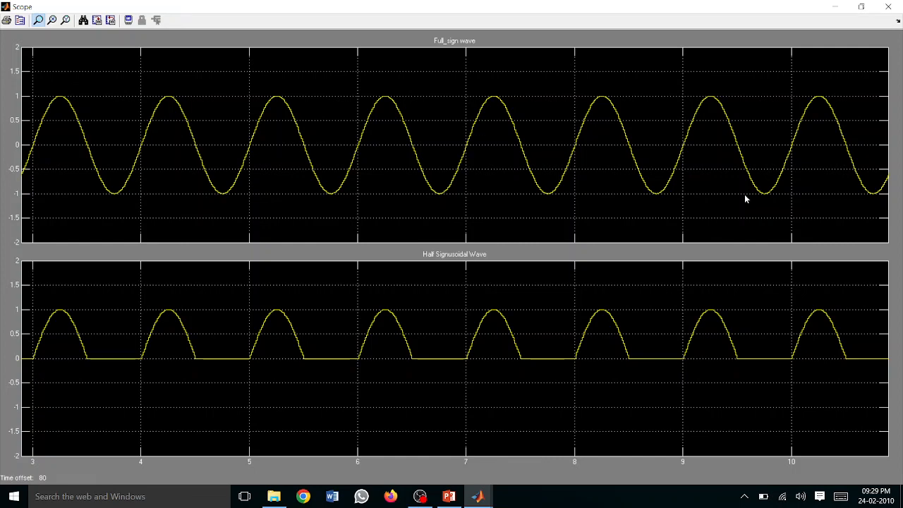
left_click(888, 6)
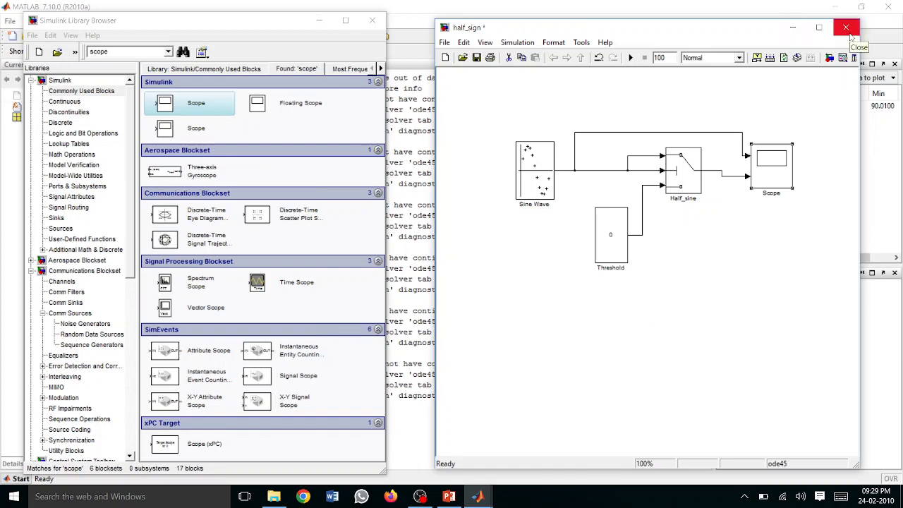
Switch to the PowerPoint presentation and page back from the polar circuit diagram slides to the first slide.
left_click(452, 497)
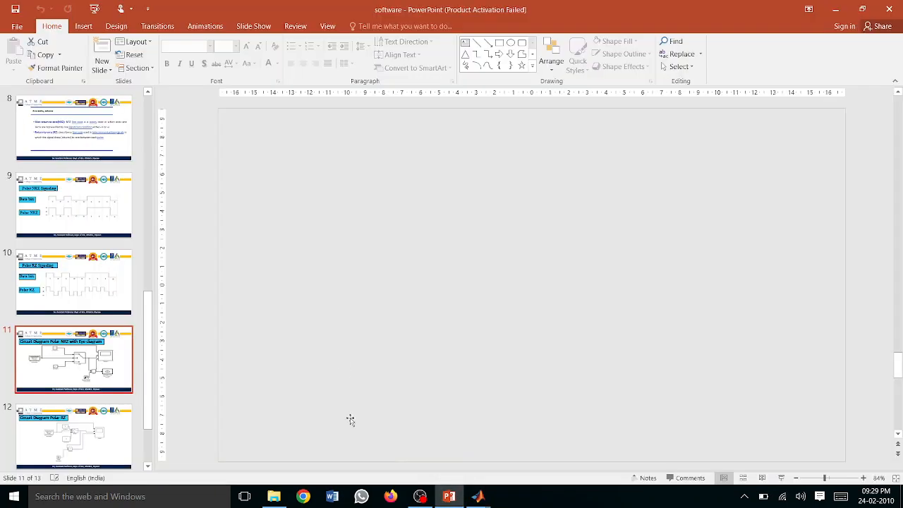
key("Down")
key("Down")
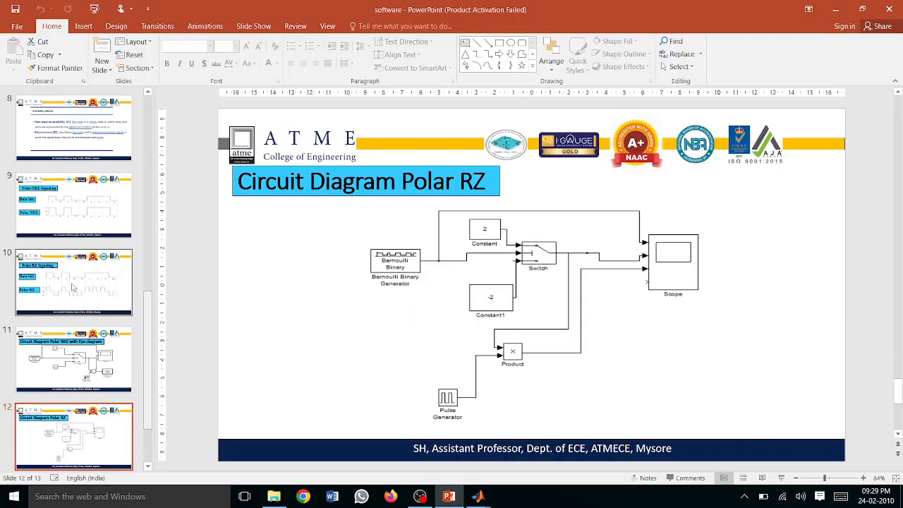
key("Up")
key("Up")
key("Up")
key("Up")
key("Up")
key("Up")
key("Up")
key("Up")
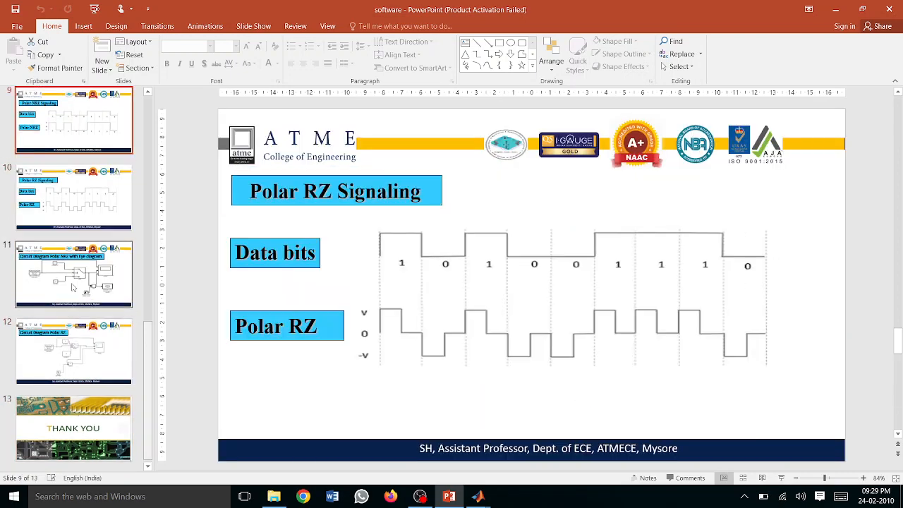
key("Up")
key("Up")
key("Up")
key("Up")
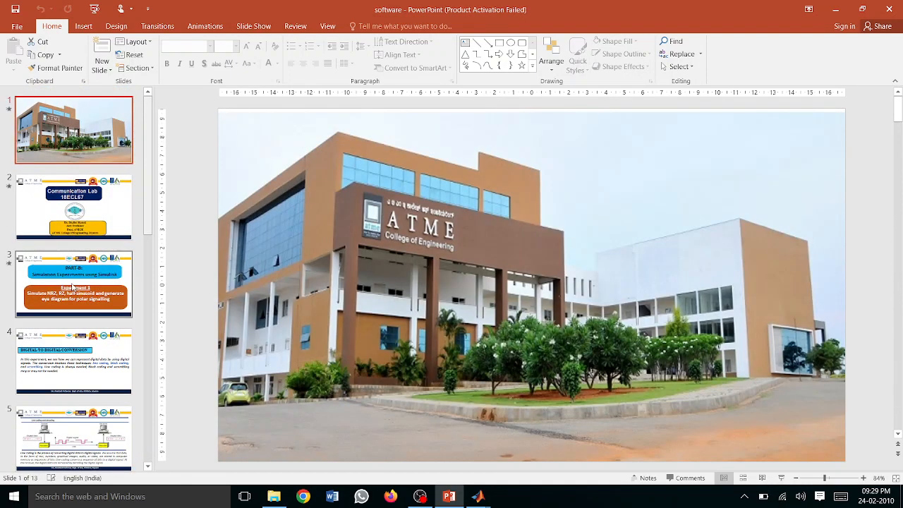
Page forward through the Experiment 1 objective and the Digital-to-Digital Conversion and line coding slides.
key("Down")
key("Down")
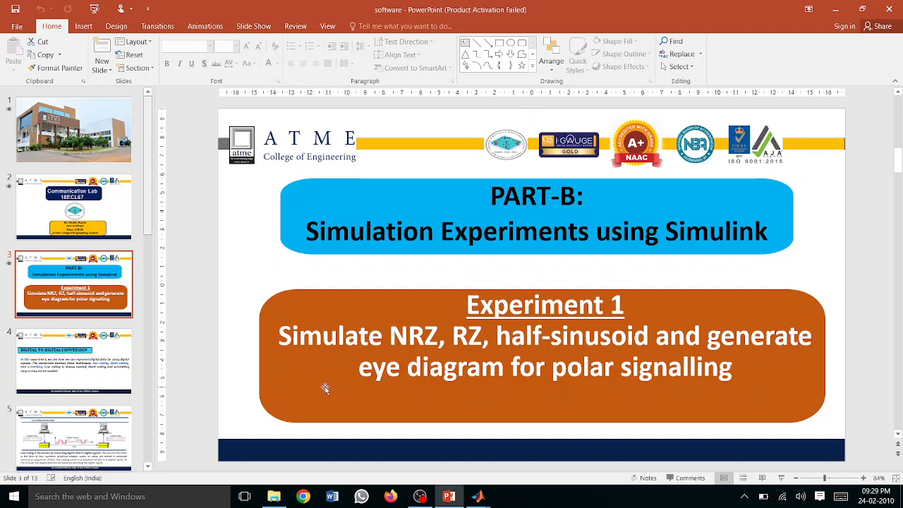
key("Down")
key("Down")
key("Down")
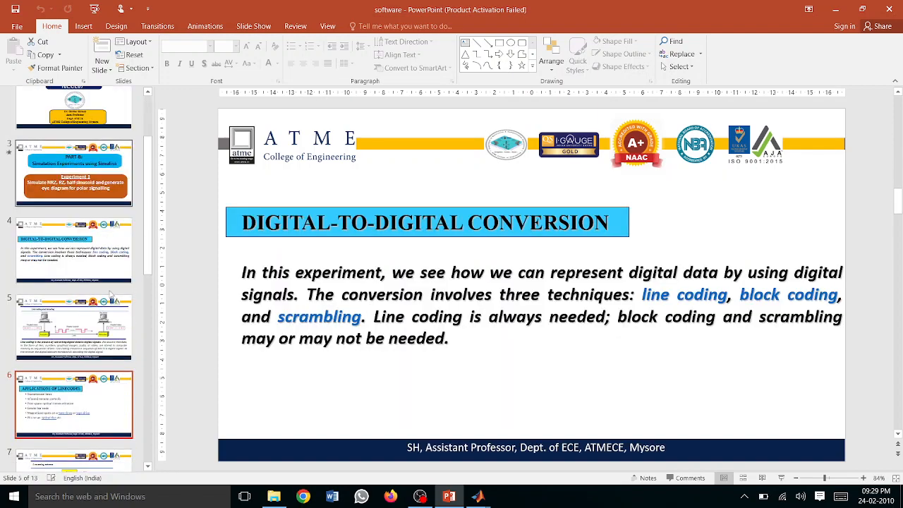